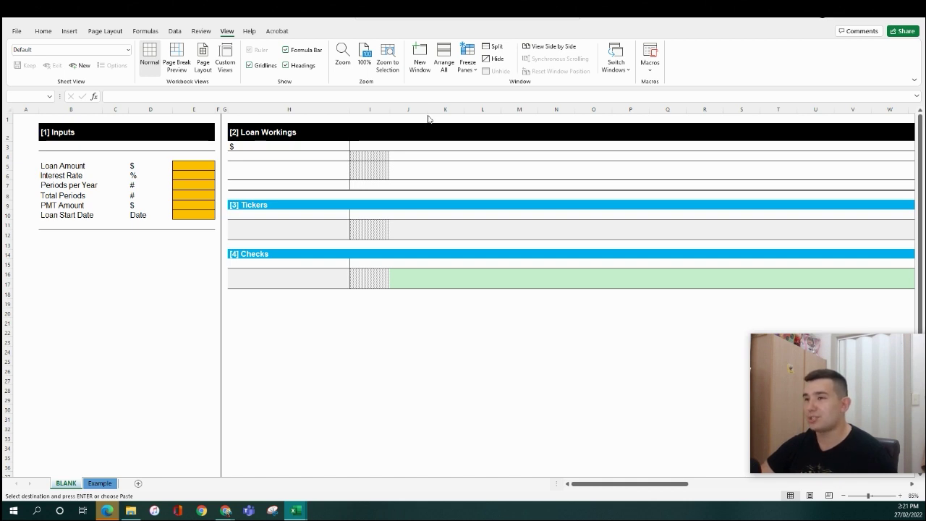
# Enter -$100,000 as the Loan Amount in cell E5 of the Inputs section.
pyautogui.click(193, 166)
pyautogui.hotkey('ctrl', 'v')
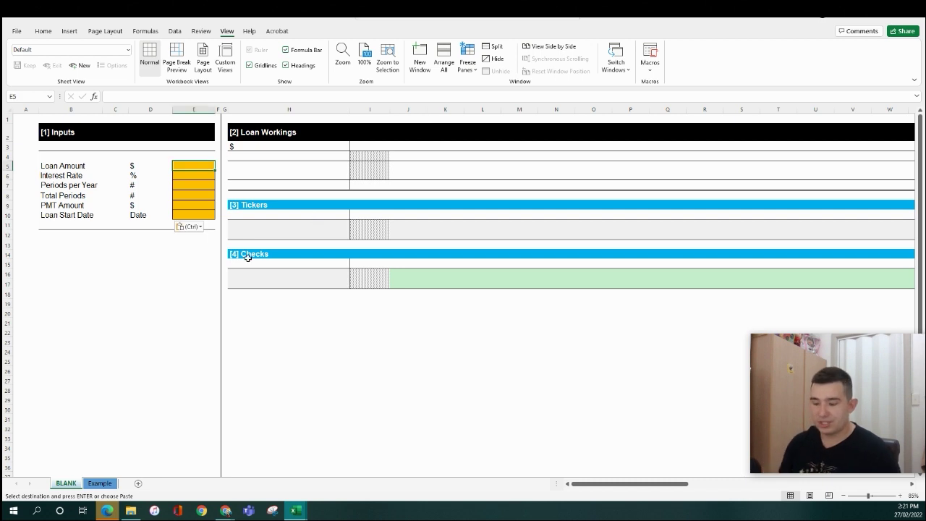
pyautogui.write('-$1')
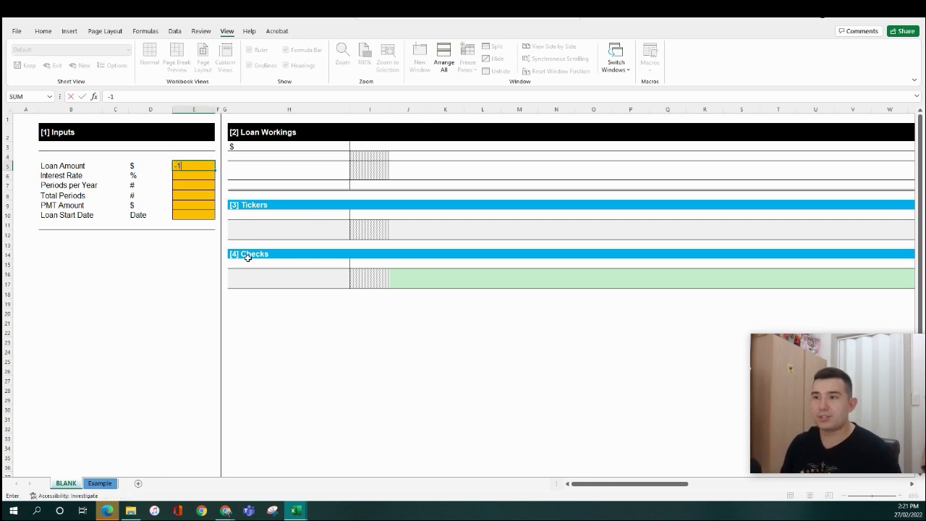
pyautogui.write('00,000')
pyautogui.press('Return')
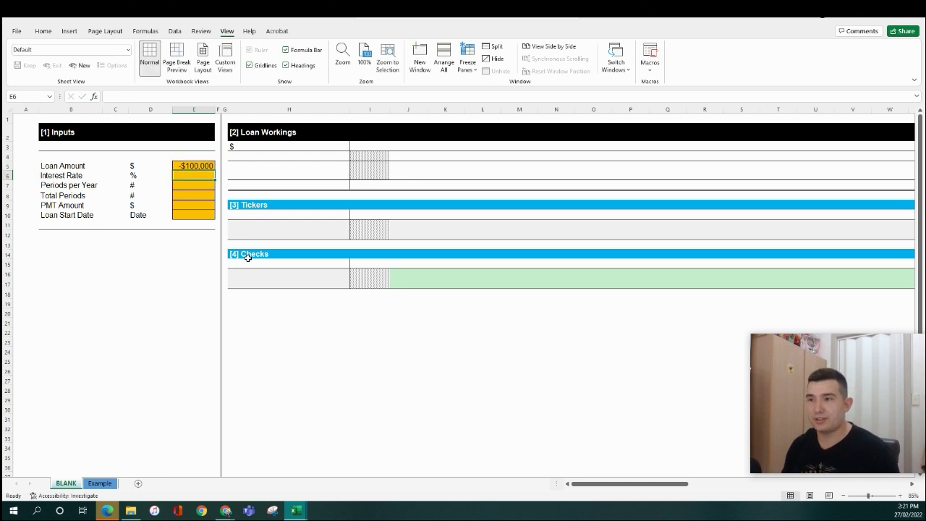
# Set the Interest Rate input to 3% and Periods per Year to 12.
pyautogui.write('3')
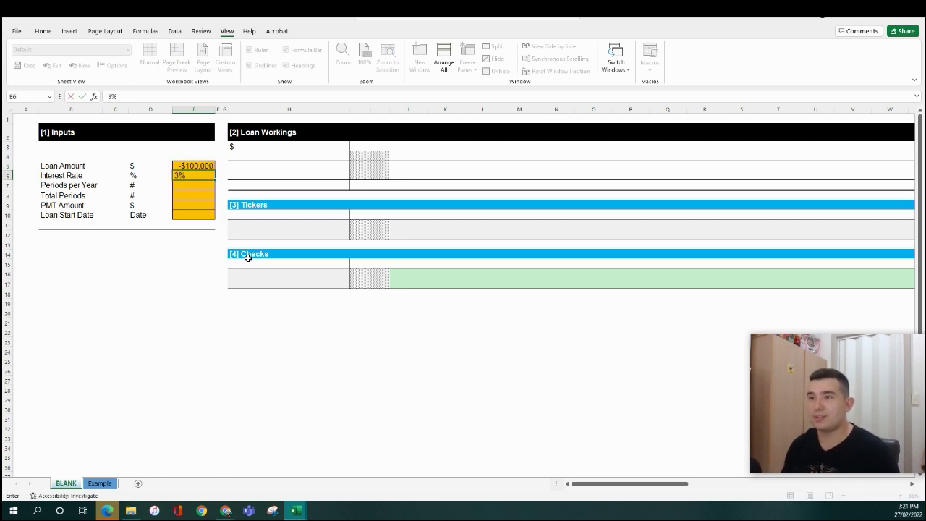
pyautogui.press('Return')
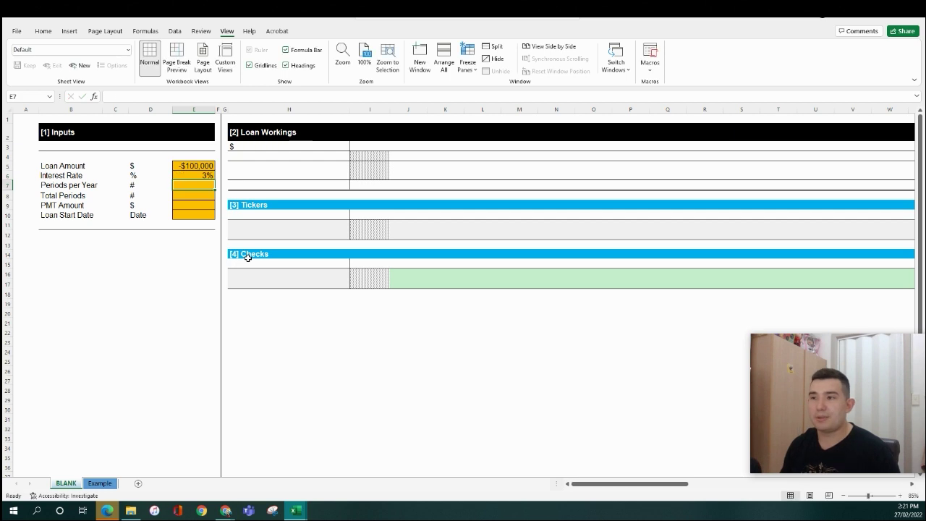
pyautogui.write('12')
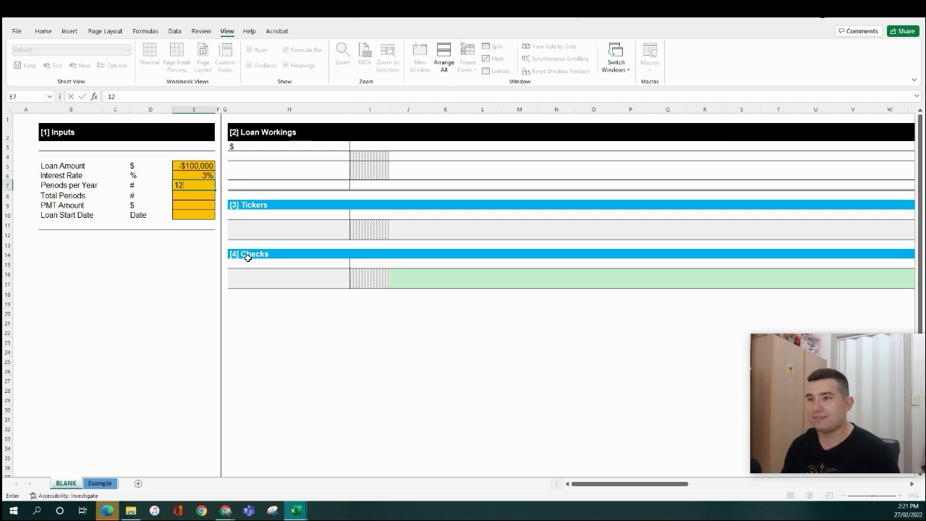
pyautogui.press('Return')
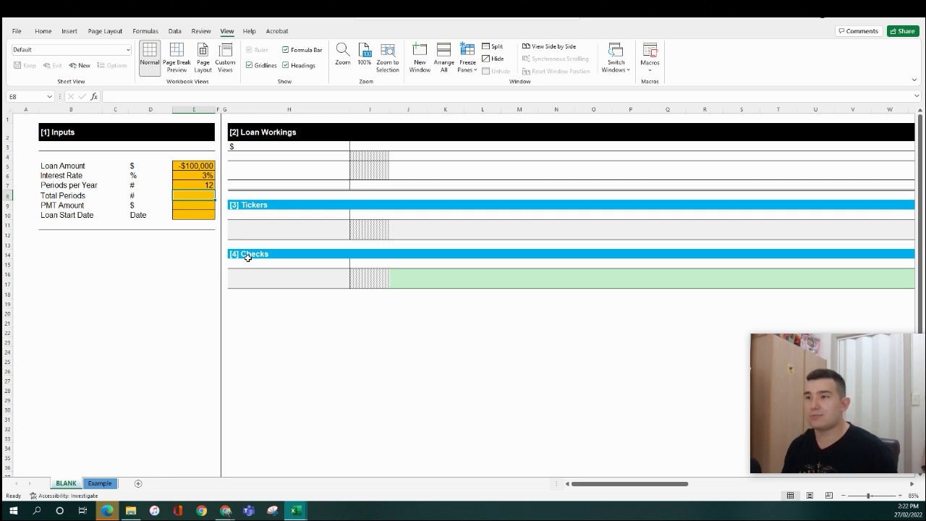
# Set the Total Periods input in cell E8 to 36.
pyautogui.doubleClick(205, 198)
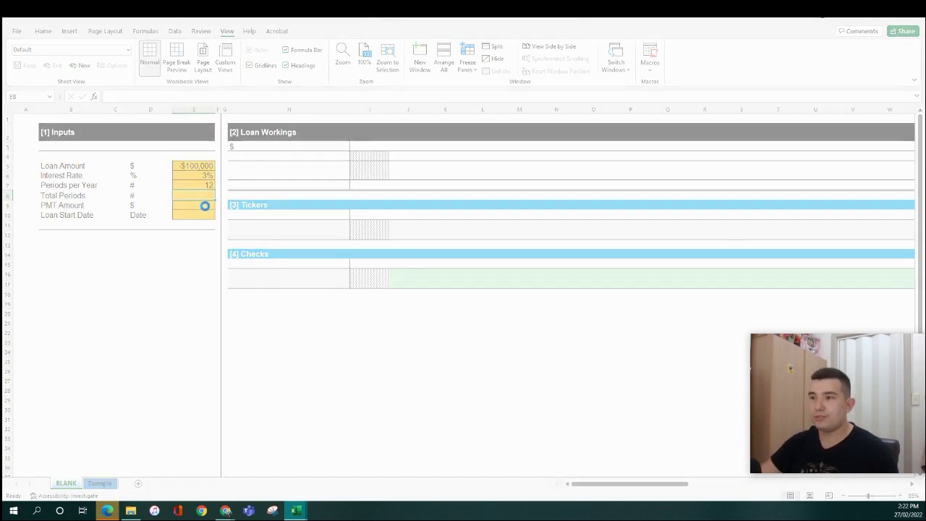
pyautogui.click(205, 197)
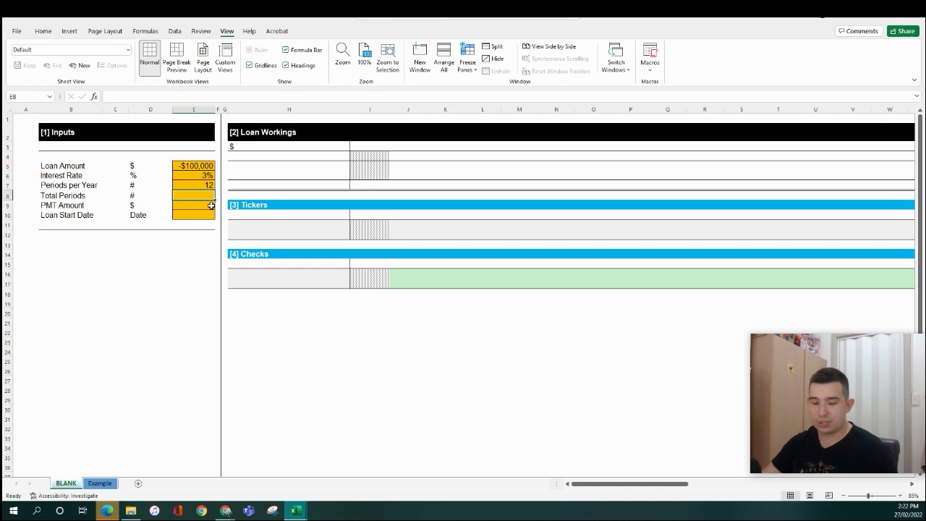
pyautogui.press('F2')
pyautogui.write('36')
pyautogui.press('Return')
# Calculate the PMT Amount in cell E9 with the formula =PMT(E6/E7,E8,E5).
pyautogui.doubleClick(211, 205)
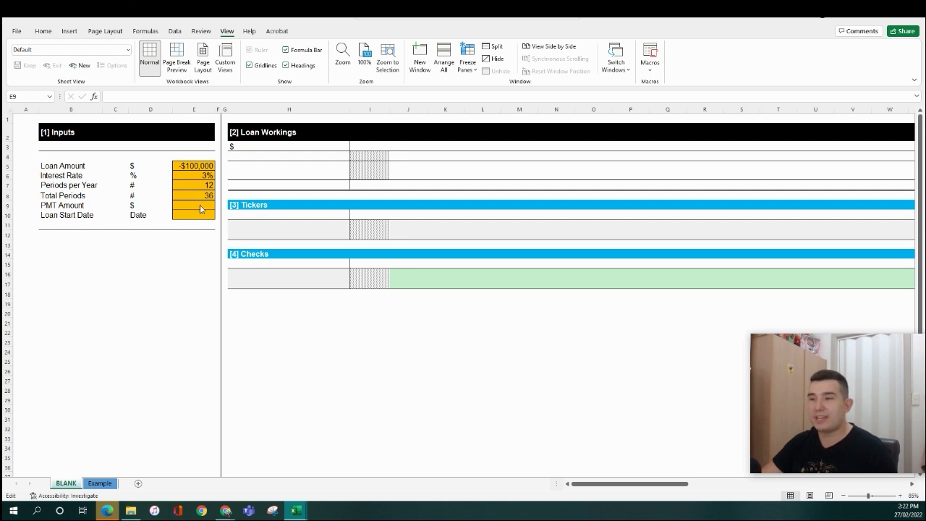
pyautogui.click(166, 98)
pyautogui.write('=PMT(E6/E7,E8,E5)')
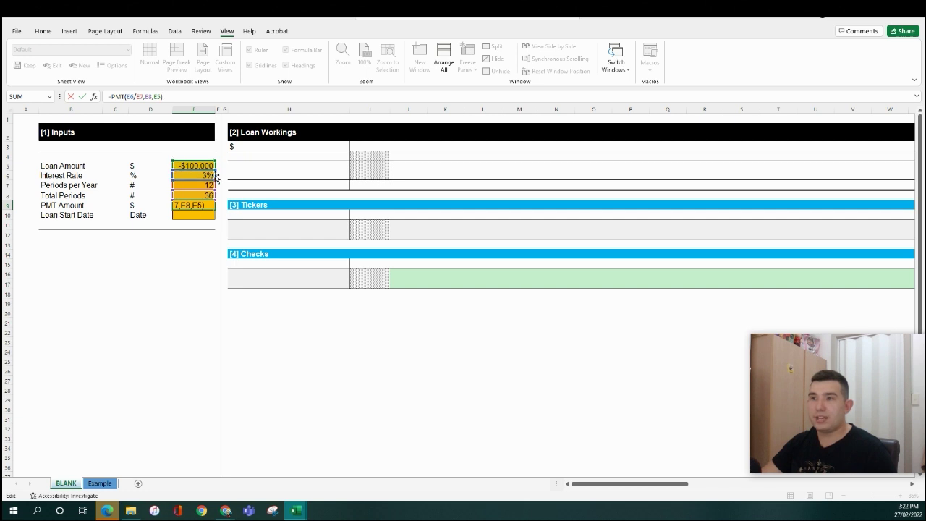
pyautogui.click(133, 98)
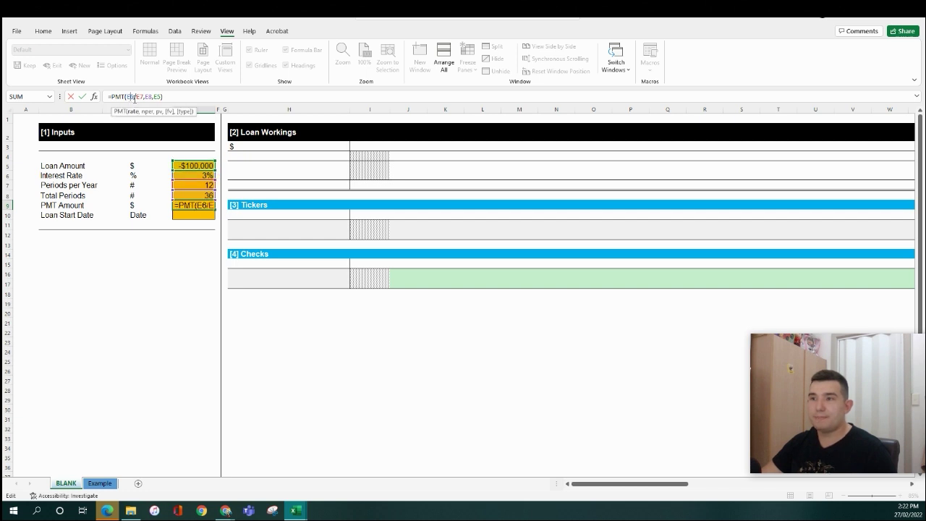
pyautogui.click(140, 97)
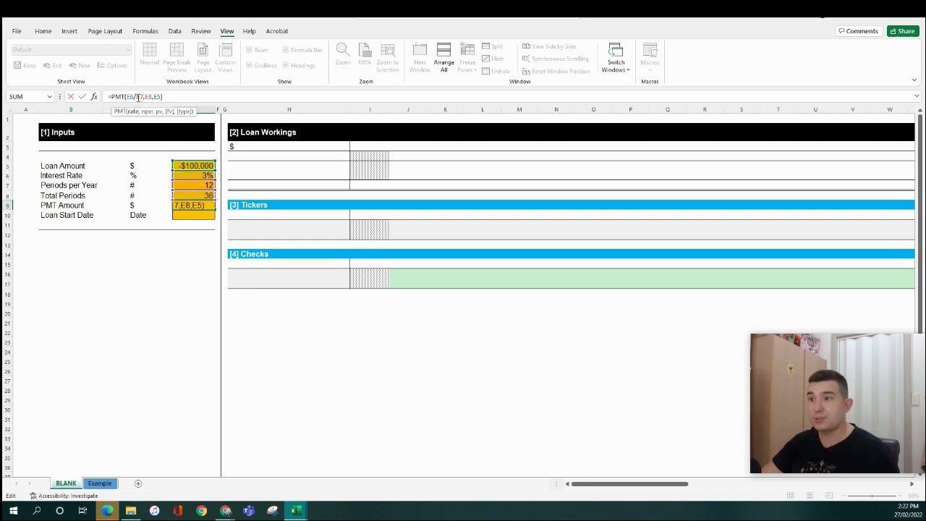
pyautogui.click(149, 96)
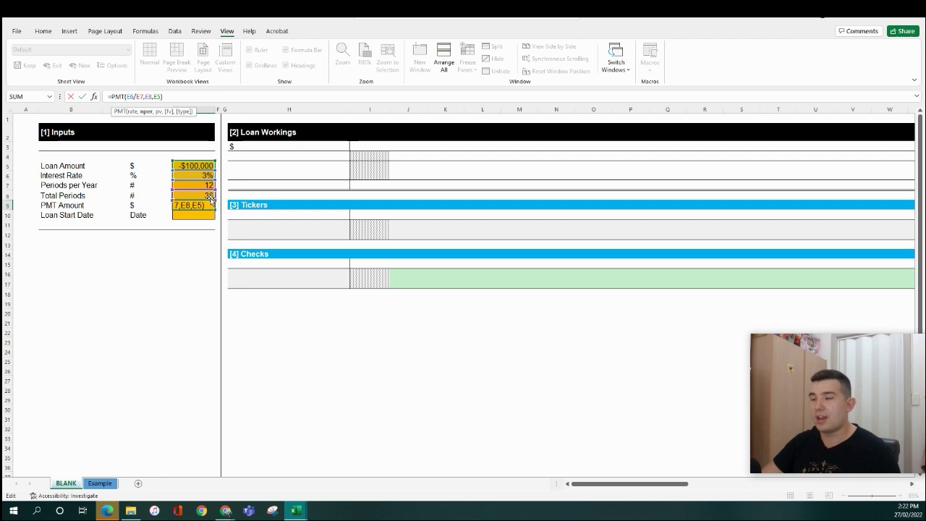
pyautogui.click(154, 96)
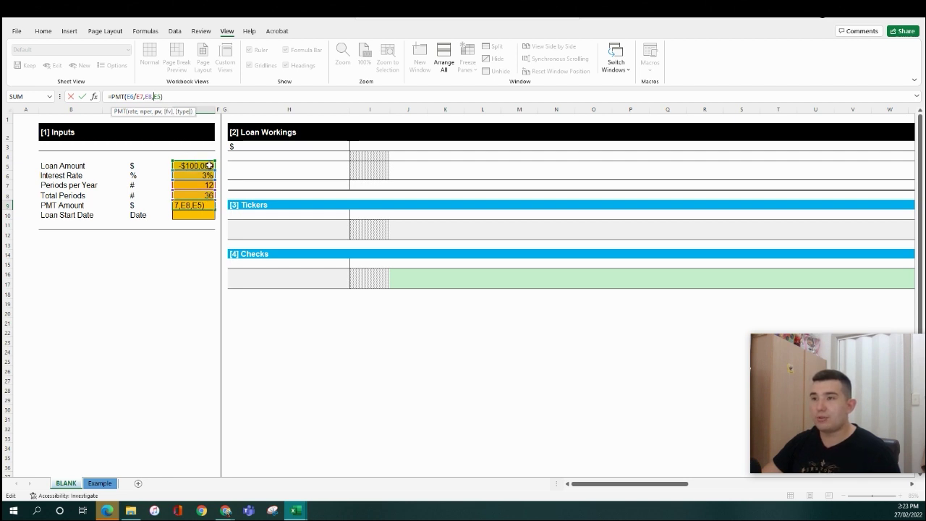
pyautogui.click(186, 96)
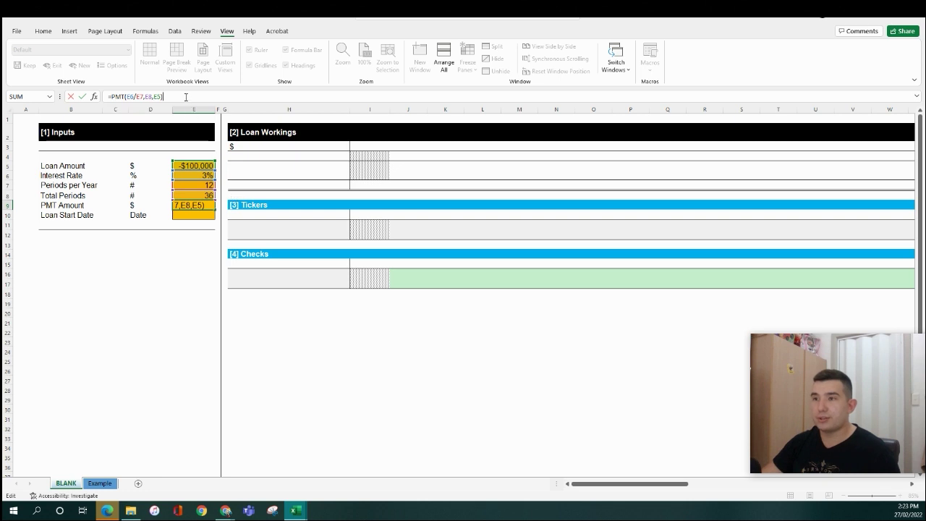
pyautogui.press('Return')
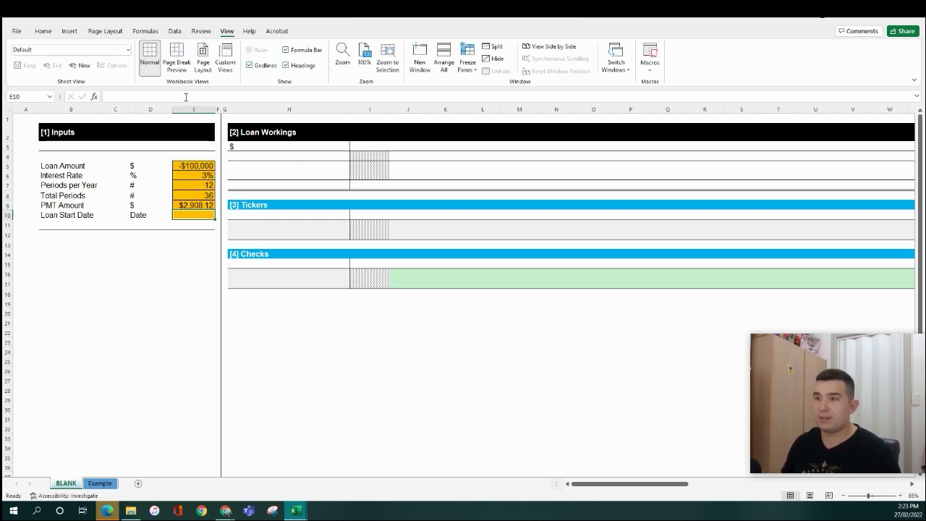
pyautogui.press('Up')
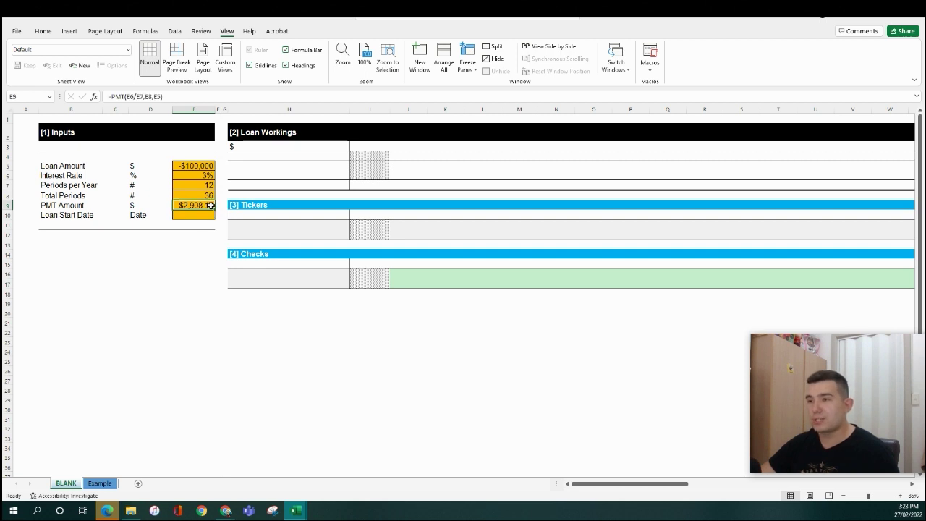
pyautogui.moveTo(210, 163); pyautogui.dragTo(210, 202)
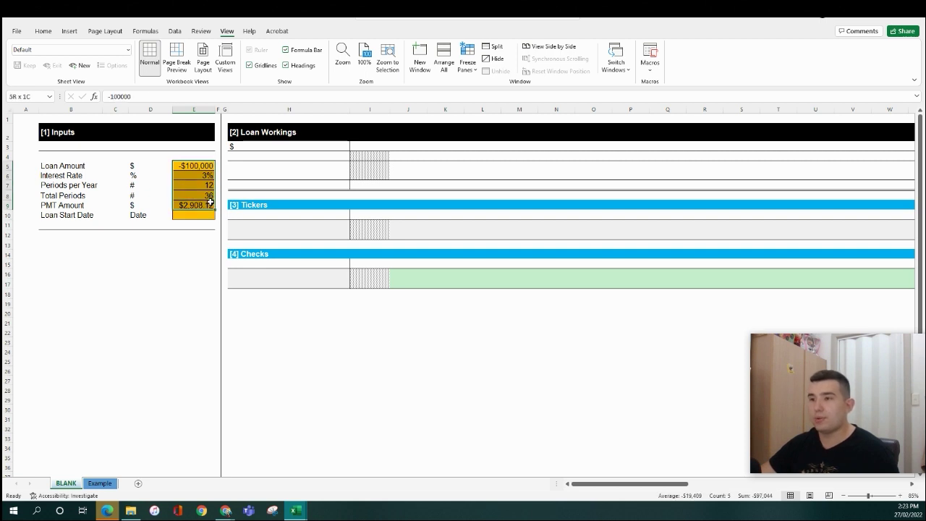
pyautogui.click(209, 205)
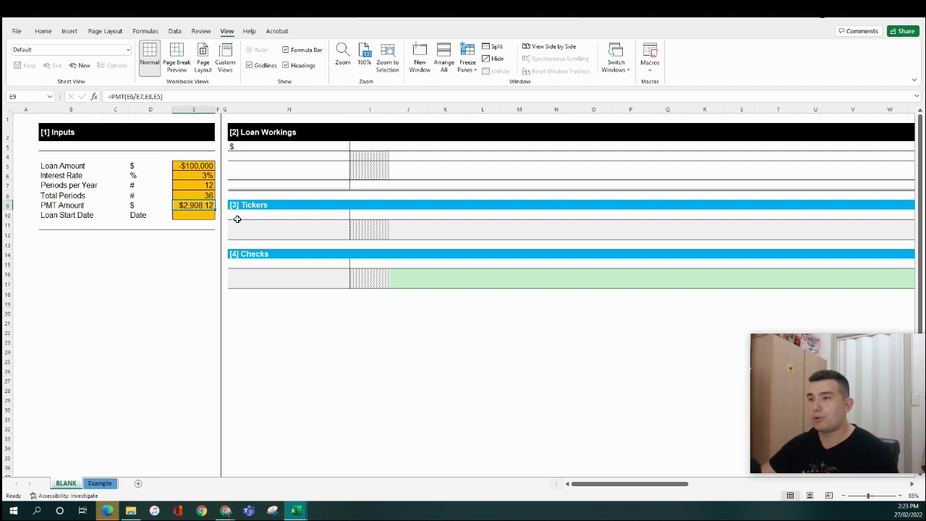
# Enter 28/02/2021 as the Loan Start Date in cell E10.
pyautogui.click(204, 215)
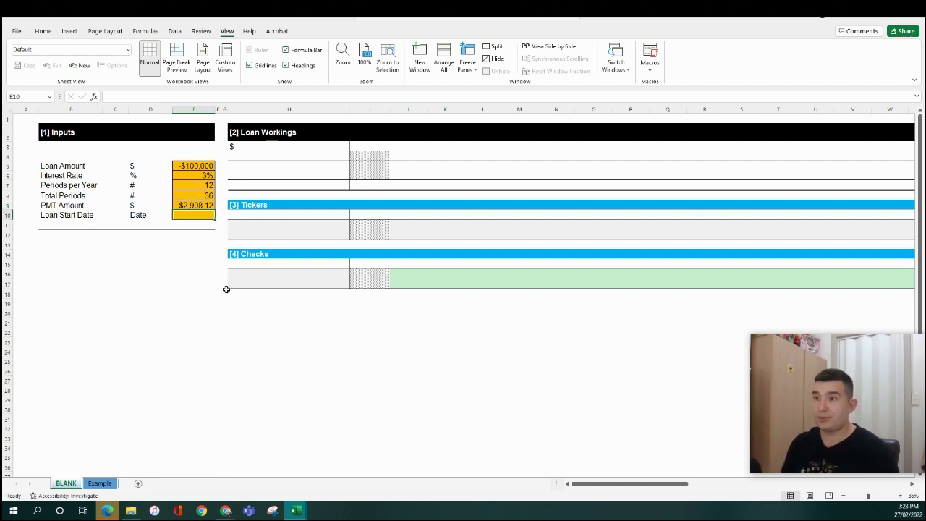
pyautogui.write('28/')
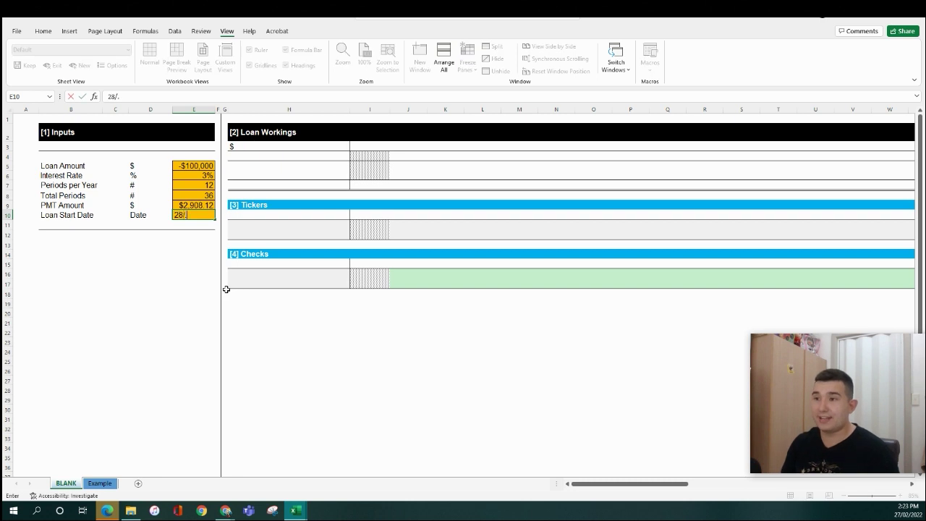
pyautogui.write('02/2021')
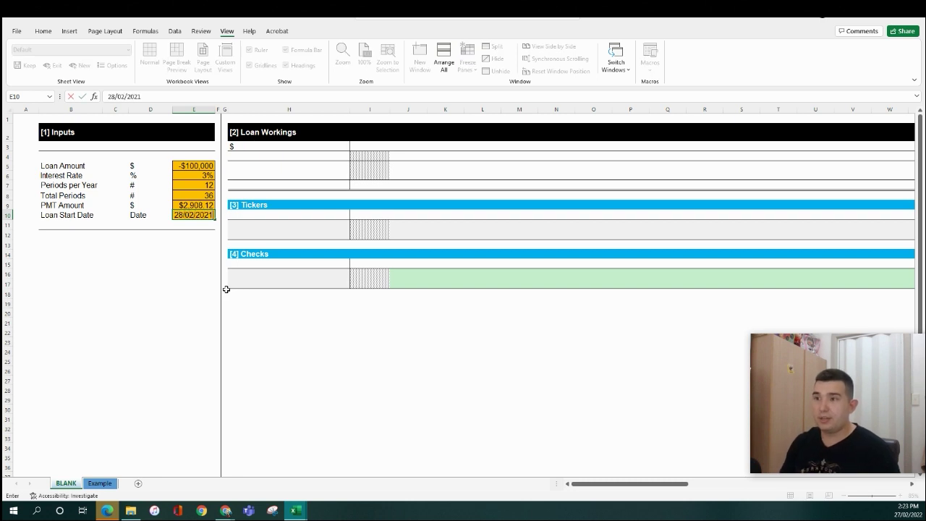
pyautogui.press('Return')
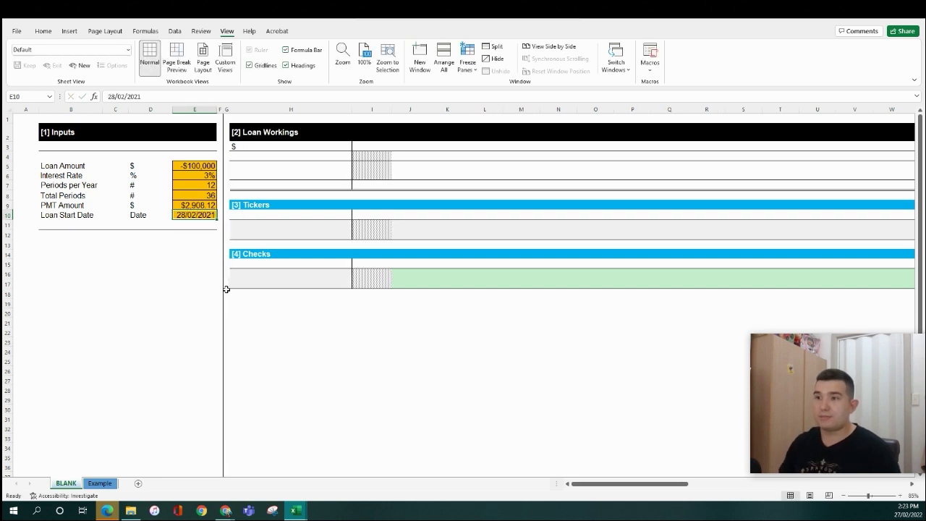
pyautogui.click(177, 233)
# Link cell I3, the first date header of Loan Workings, to the loan start date with the absolute reference =$E$10.
pyautogui.click(381, 145)
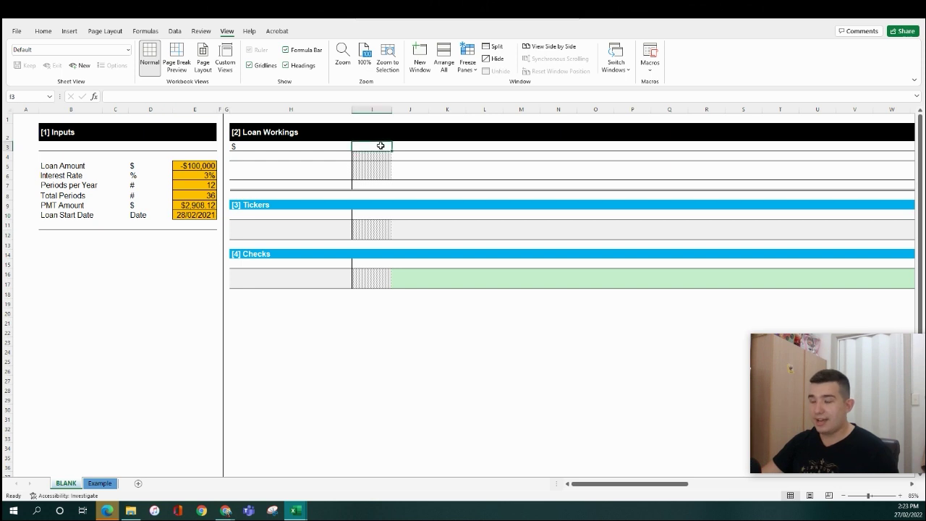
pyautogui.write('=')
pyautogui.click(209, 217)
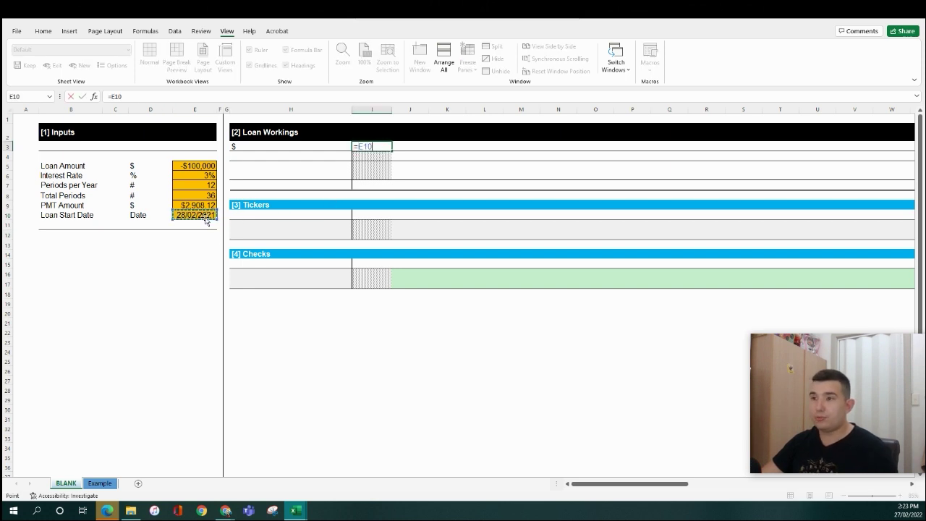
pyautogui.press('F4')
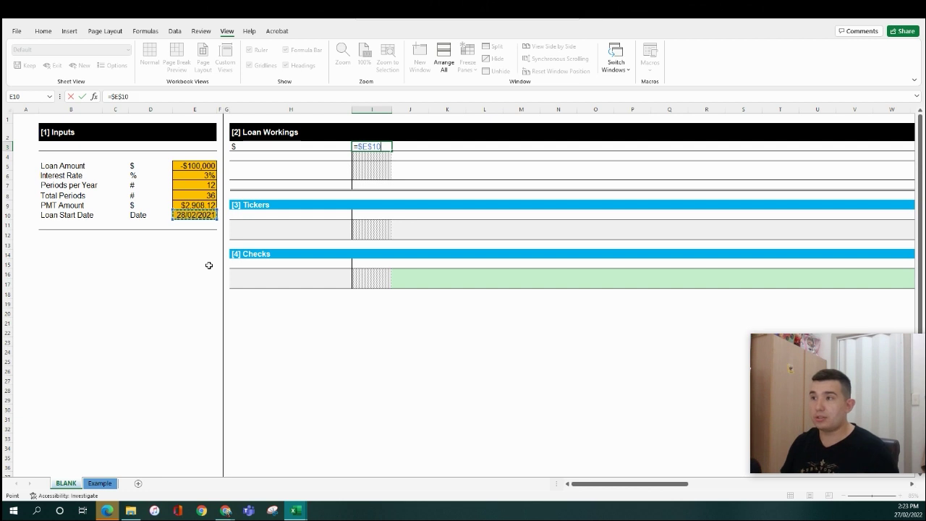
pyautogui.press('Return')
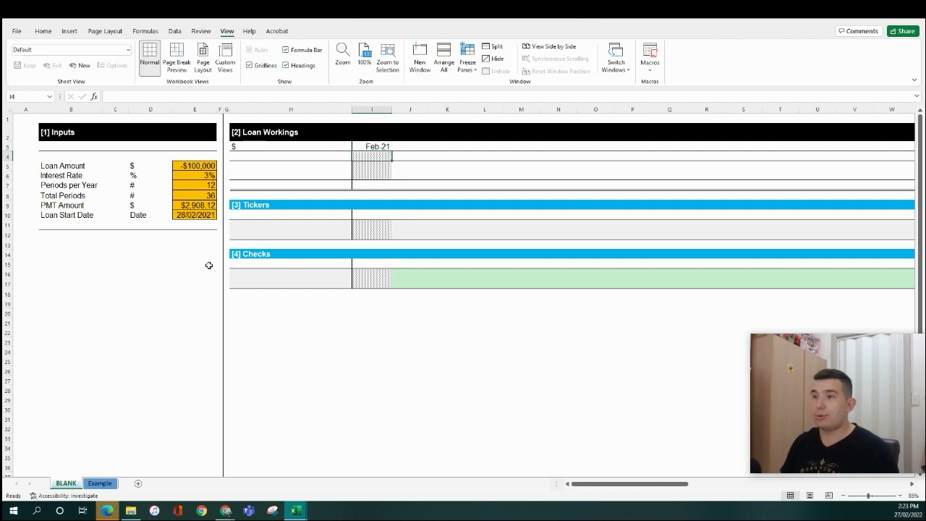
pyautogui.doubleClick(372, 146)
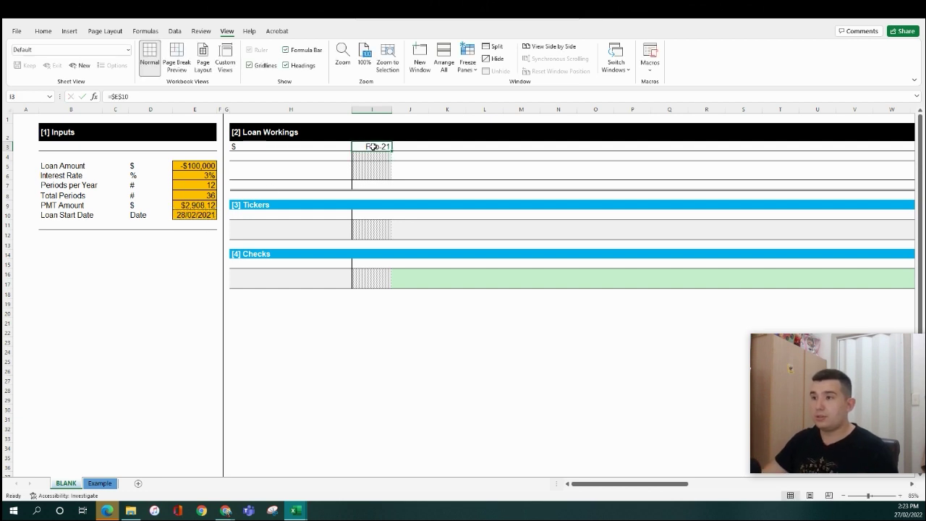
pyautogui.press('Escape')
# Fill cell J3 with the month-end following the first header date using =EOMONTH(I3,1).
pyautogui.press('Right')
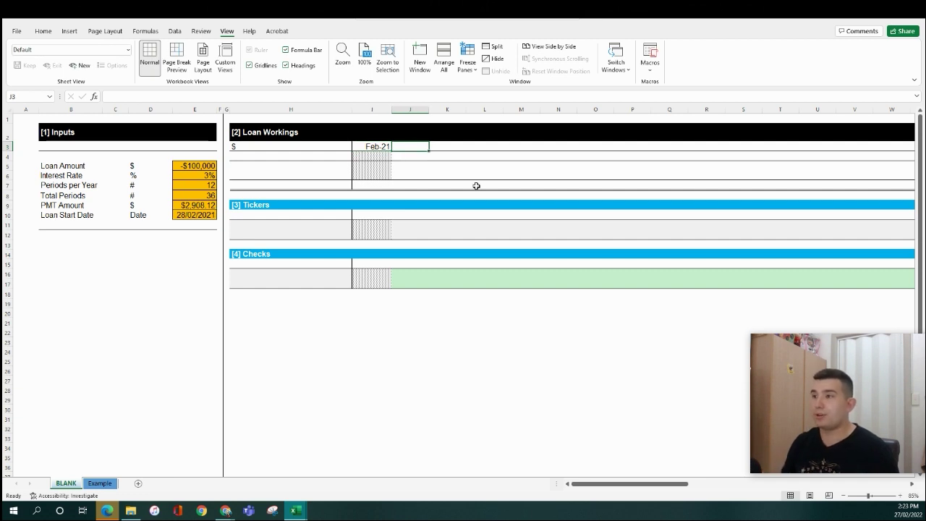
pyautogui.write('=')
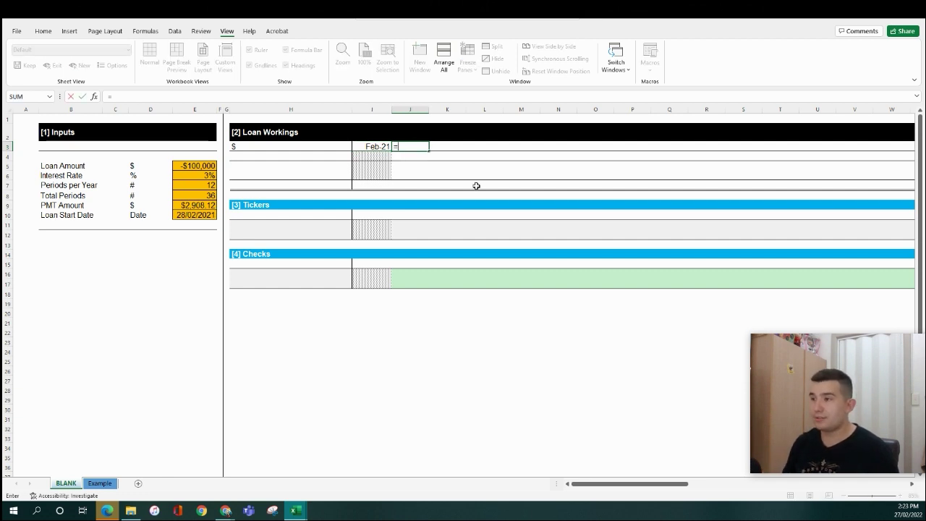
pyautogui.write('eo')
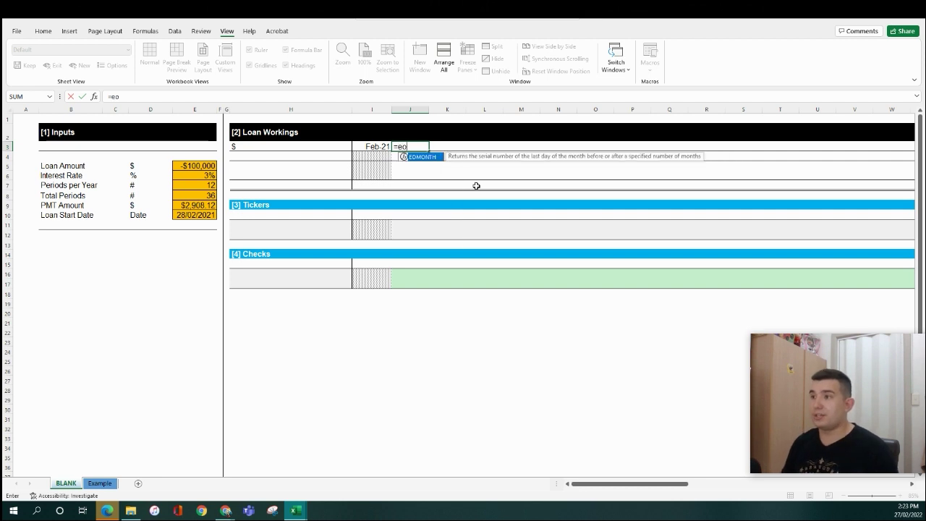
pyautogui.press('Tab')
pyautogui.press('Left')
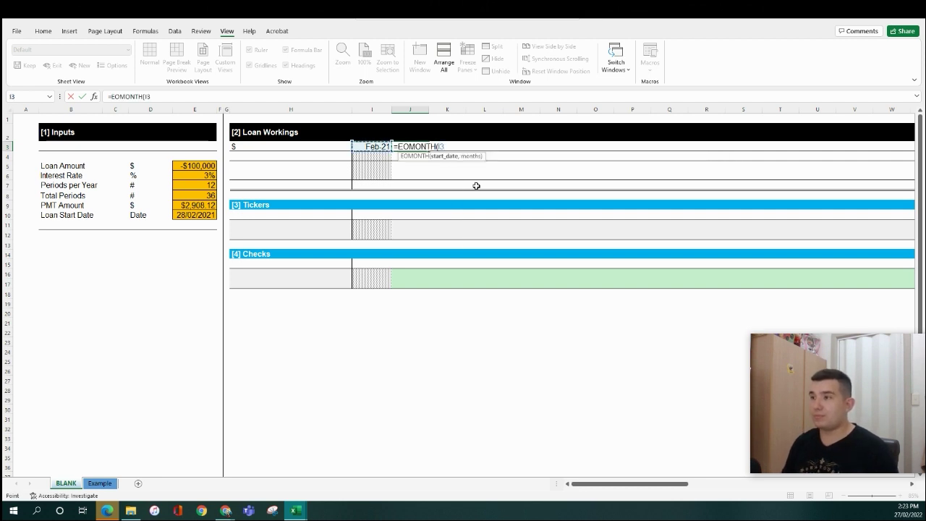
pyautogui.write(',')
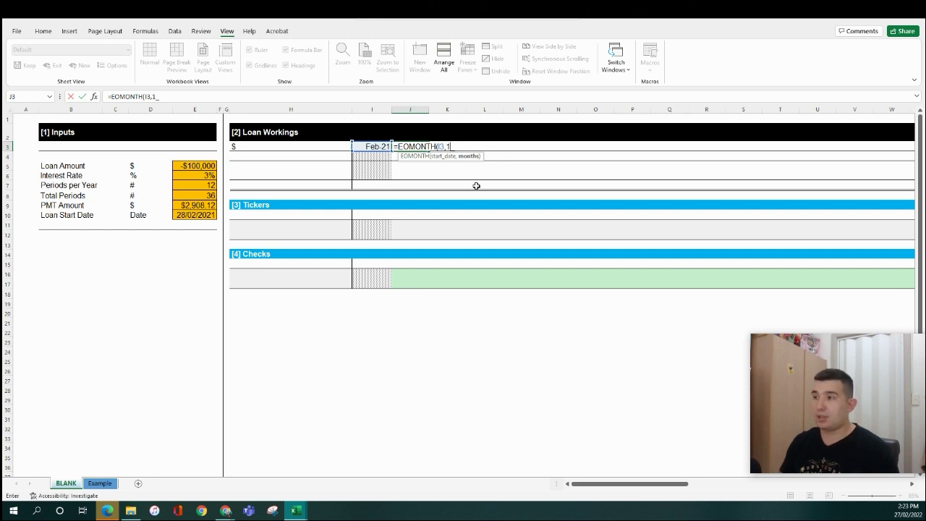
pyautogui.write('1')
pyautogui.press('Return')
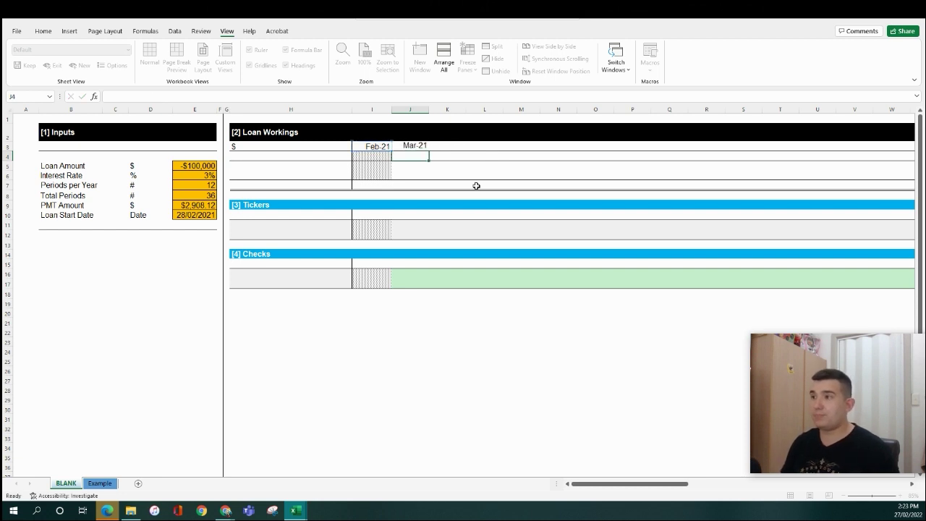
# Copy the month-end formula from J3 across the Loan Workings date row through column BQ.
pyautogui.press('Up')
pyautogui.hotkey('ctrl', 'c')
pyautogui.hotkey('shift', 'Right')
pyautogui.hotkey('shift', 'Right')
pyautogui.hotkey('shift', 'Right')
pyautogui.hotkey('shift', 'Right')
pyautogui.hotkey('shift', 'Right')
pyautogui.hotkey('shift', 'Right')
pyautogui.hotkey('shift', 'Right')
pyautogui.hotkey('shift', 'Right')
pyautogui.hotkey('shift', 'Right')
pyautogui.hotkey('shift', 'Right')
pyautogui.hotkey('shift', 'Right')
pyautogui.hotkey('shift', 'Right')
pyautogui.hotkey('shift', 'Right')
pyautogui.hotkey('shift', 'Right')
pyautogui.hotkey('shift', 'Right')
pyautogui.hotkey('shift', 'Right')
pyautogui.hotkey('shift', 'Right')
pyautogui.hotkey('shift', 'Right')
pyautogui.hotkey('shift', 'Right')
pyautogui.hotkey('shift', 'Right')
pyautogui.hotkey('shift', 'Right')
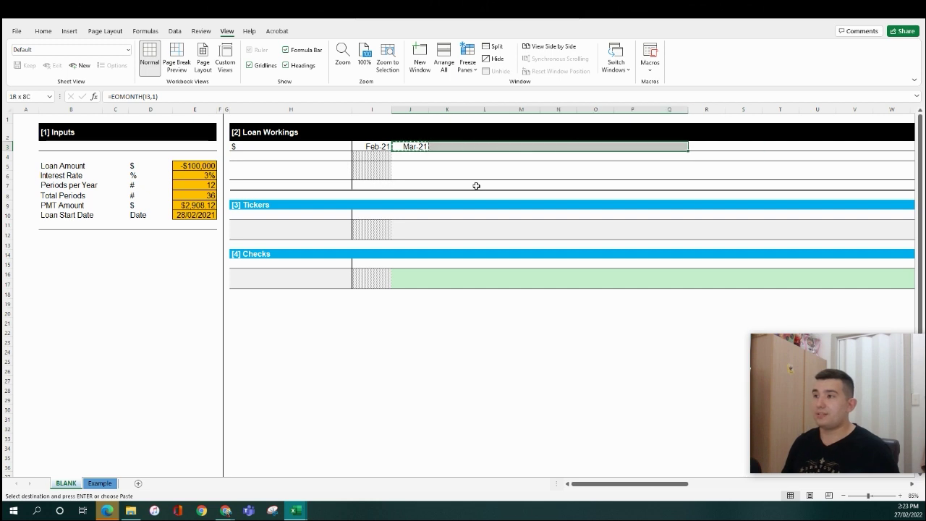
pyautogui.hotkey('shift', 'Right')
pyautogui.hotkey('shift', 'Right')
pyautogui.hotkey('shift', 'Right')
pyautogui.hotkey('shift', 'Right')
pyautogui.hotkey('shift', 'Right')
pyautogui.hotkey('shift', 'Right')
pyautogui.hotkey('shift', 'Right')
pyautogui.hotkey('shift', 'Right')
pyautogui.hotkey('shift', 'Right')
pyautogui.hotkey('shift', 'Right')
pyautogui.hotkey('shift', 'Right')
pyautogui.hotkey('shift', 'Right')
pyautogui.hotkey('shift', 'Right')
pyautogui.hotkey('shift', 'Right')
pyautogui.hotkey('shift', 'Right')
pyautogui.hotkey('shift', 'Right')
pyautogui.hotkey('shift', 'Right')
pyautogui.hotkey('shift', 'Right')
pyautogui.hotkey('shift', 'Right')
pyautogui.hotkey('shift', 'Right')
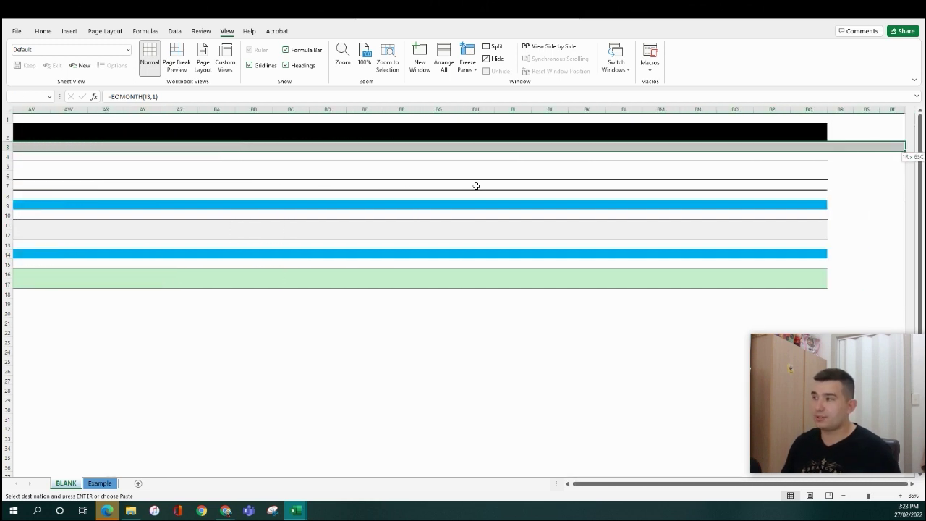
pyautogui.hotkey('shift', 'Left')
pyautogui.hotkey('shift', 'Left')
pyautogui.hotkey('shift', 'Left')
pyautogui.hotkey('ctrl', 'alt', 'v')
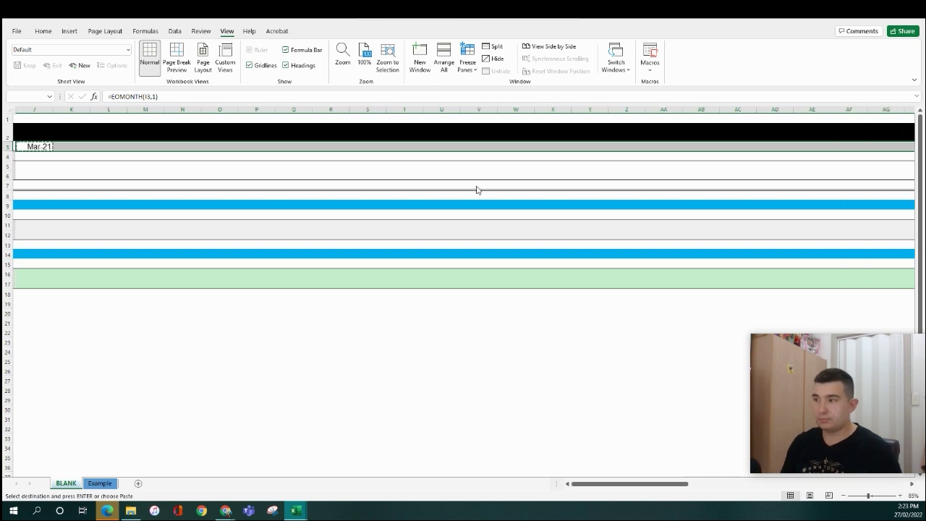
pyautogui.hotkey('ctrl', 'alt', 'v')
pyautogui.press('Return')
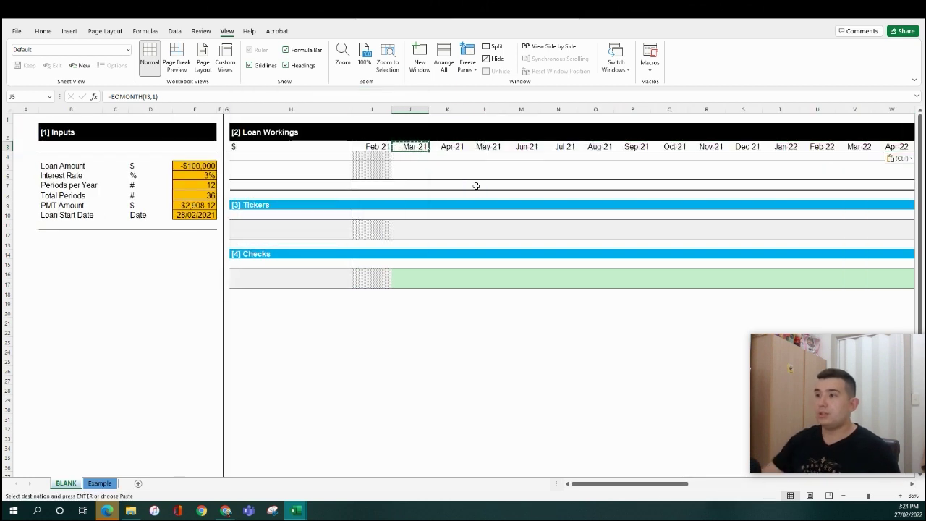
# Paste the row labels Opening Balance, Less: Principle Component, Less: Interest Component and Closing Balance into H4:H7.
pyautogui.click(368, 185)
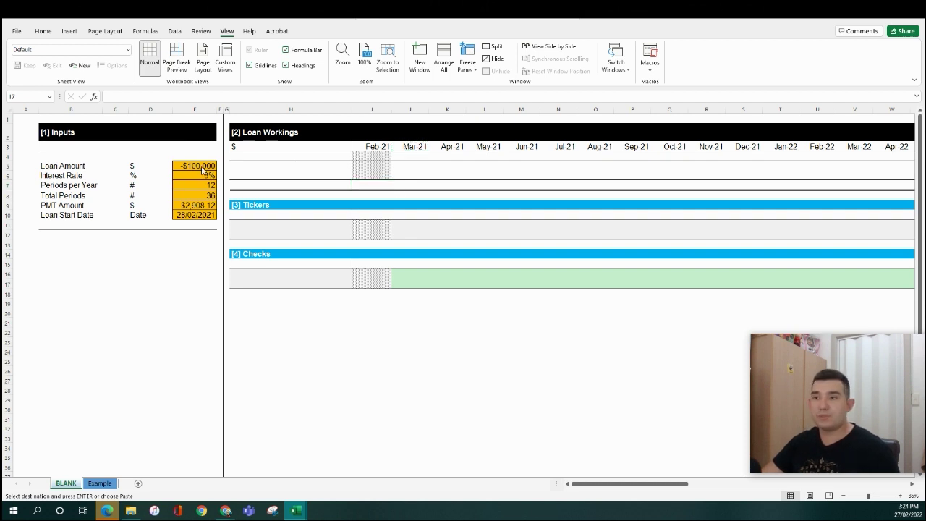
pyautogui.click(269, 158)
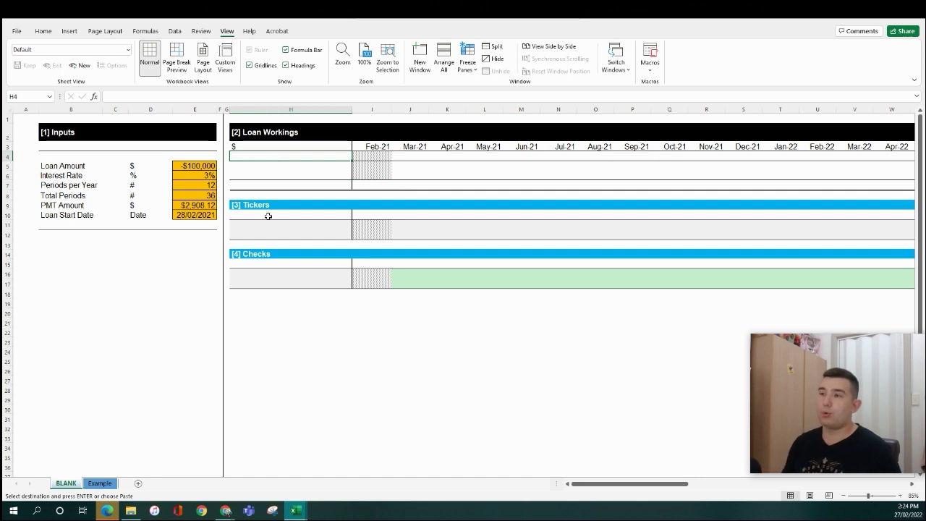
pyautogui.hotkey('ctrl', 'v')
pyautogui.press('Escape')
pyautogui.click(264, 194)
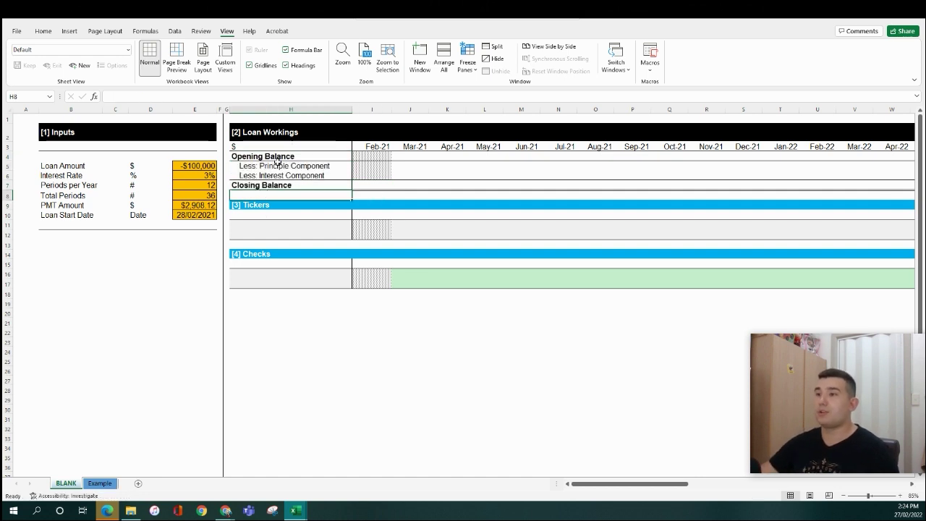
# Set the Feb-21 Closing Balance in cell I7 to the sign-reversed loan amount with =-E5.
pyautogui.click(281, 158)
pyautogui.click(384, 156)
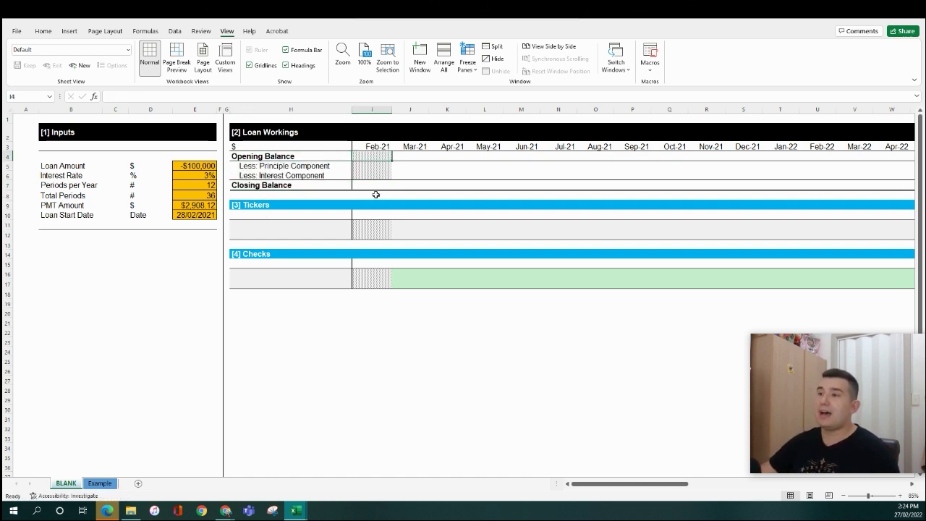
pyautogui.click(380, 185)
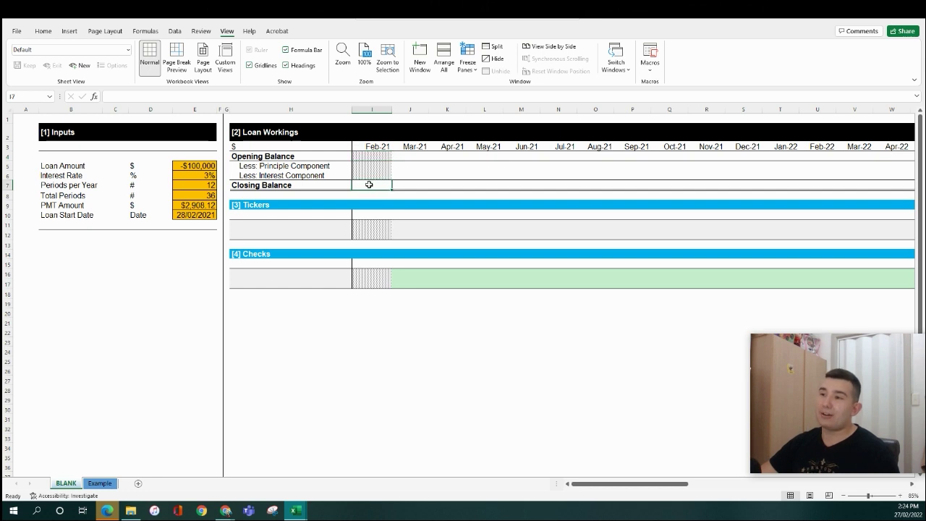
pyautogui.write('=')
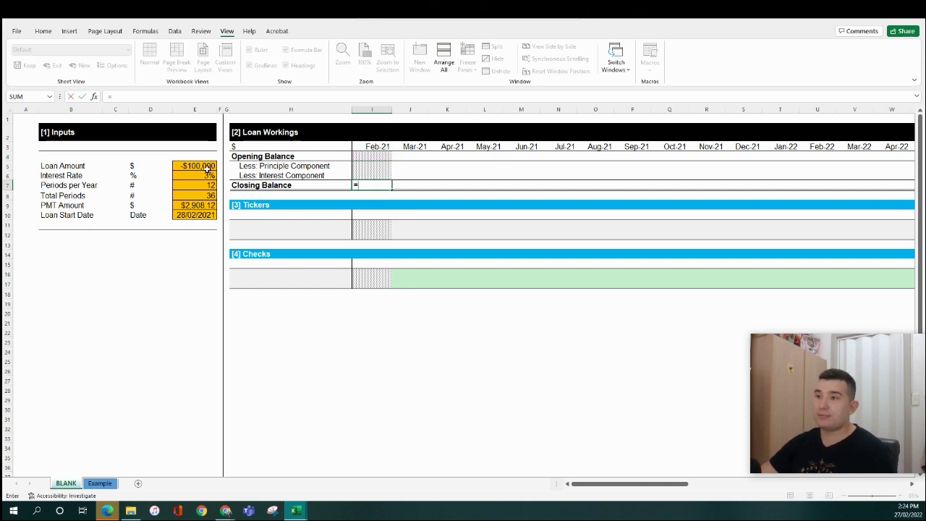
pyautogui.write('-')
pyautogui.click(207, 165)
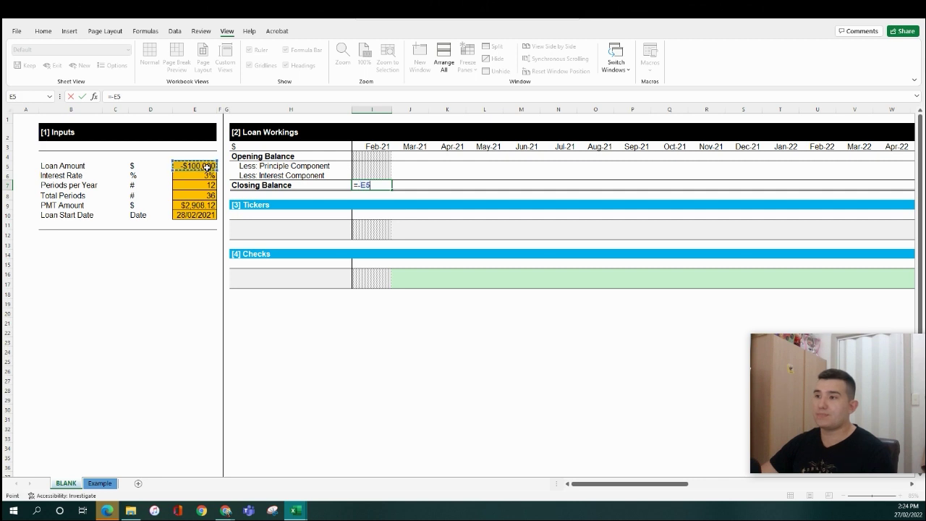
pyautogui.press('Return')
# Link the Mar-21 Opening Balance in cell J4 to the previous month's closing balance with =I7.
pyautogui.click(415, 155)
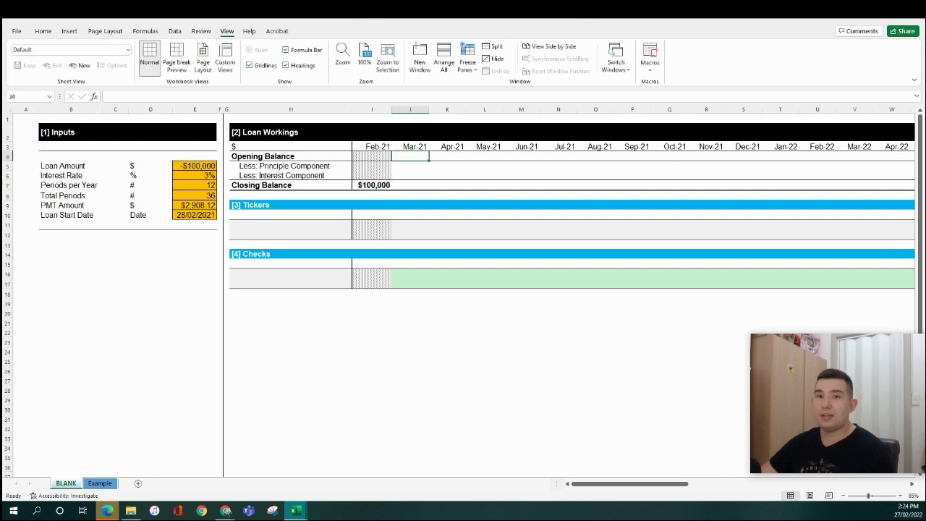
pyautogui.click(407, 155)
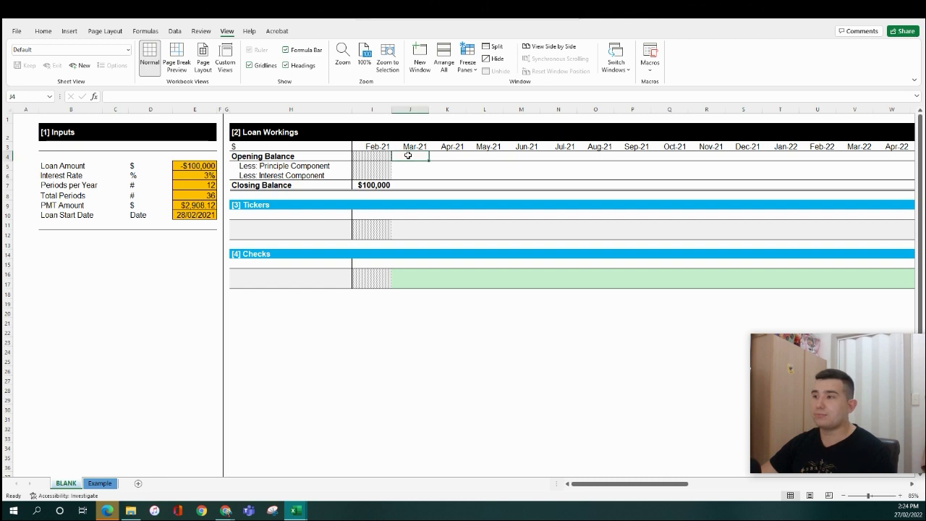
pyautogui.write('=')
pyautogui.click(377, 185)
pyautogui.press('Return')
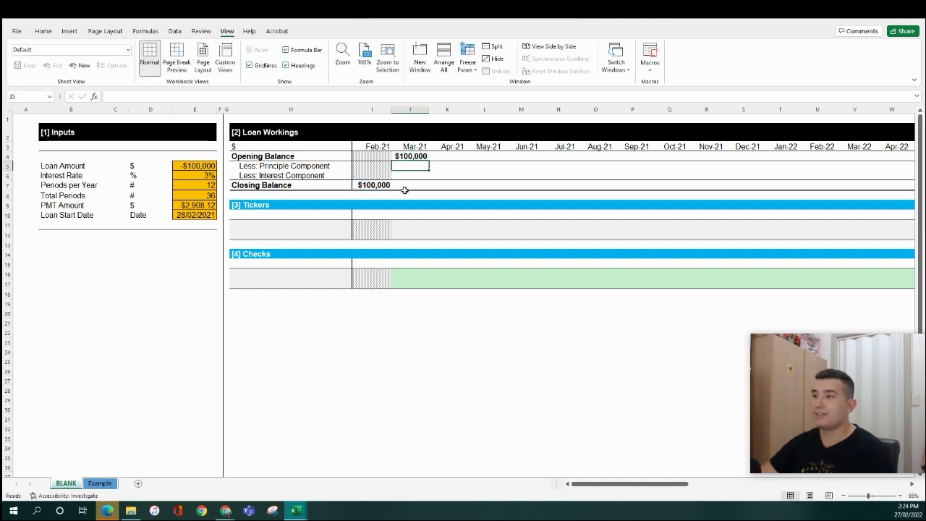
# Copy the Opening Balance formula from J4 and paste it as formulas only across row 4 through column BQ.
pyautogui.click(405, 185)
pyautogui.click(418, 156)
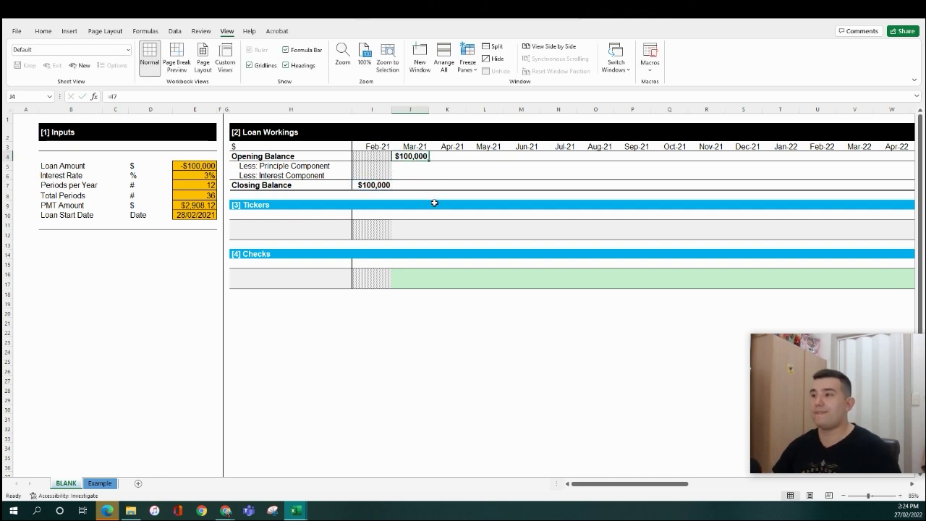
pyautogui.hotkey('ctrl', 'c')
pyautogui.press('Up')
pyautogui.hotkey('ctrl', 'Right')
pyautogui.press('Down')
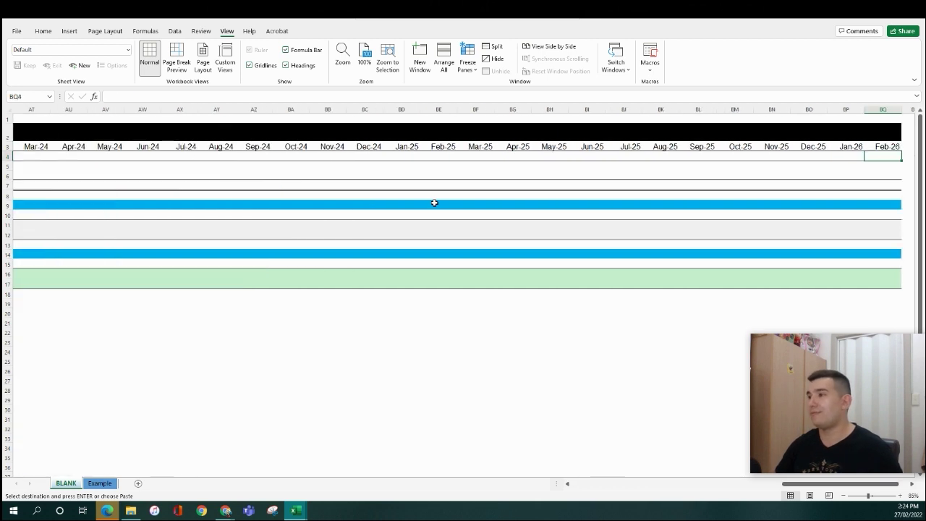
pyautogui.hotkey('ctrl', 'shift', 'Left')
pyautogui.hotkey('ctrl', 'alt', 'v')
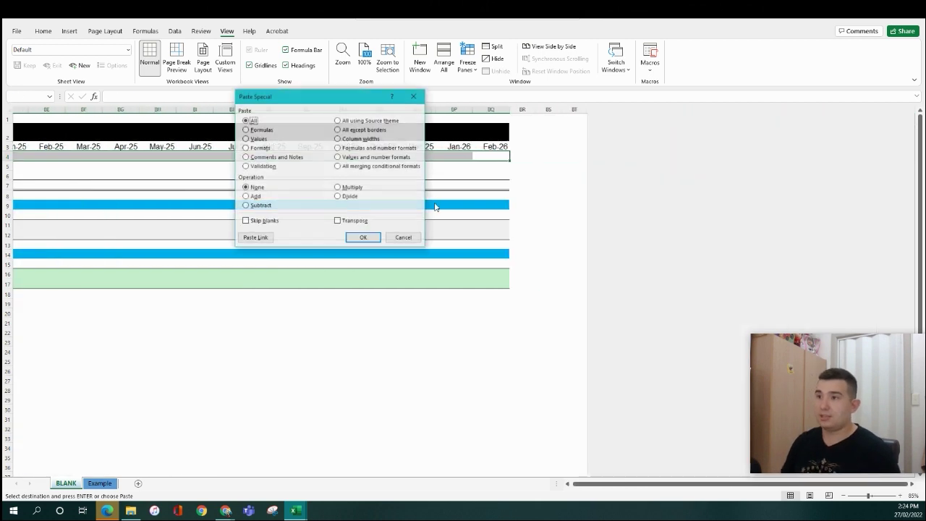
pyautogui.press('f')
pyautogui.press('Return')
pyautogui.hotkey('ctrl', 'Left')
pyautogui.hotkey('ctrl', 'Left')
pyautogui.hotkey('ctrl', 'Left')
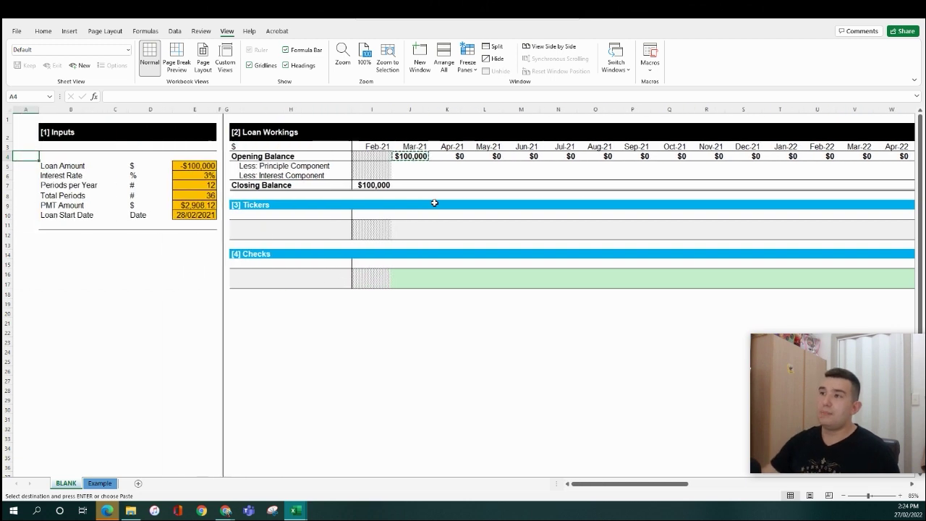
# Paste the labels Principal and Interest Payment and Periods into H11:H12 of the Tickers section.
pyautogui.click(401, 185)
pyautogui.click(385, 185)
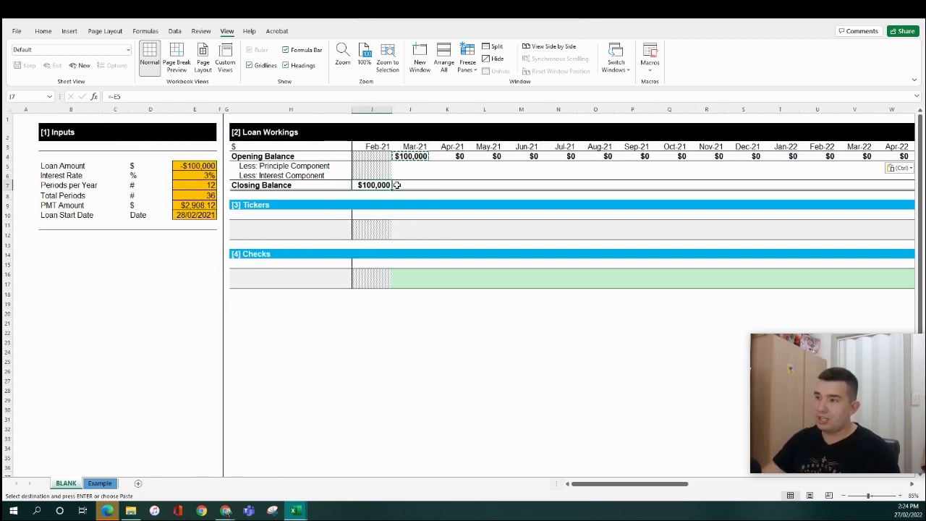
pyautogui.click(408, 185)
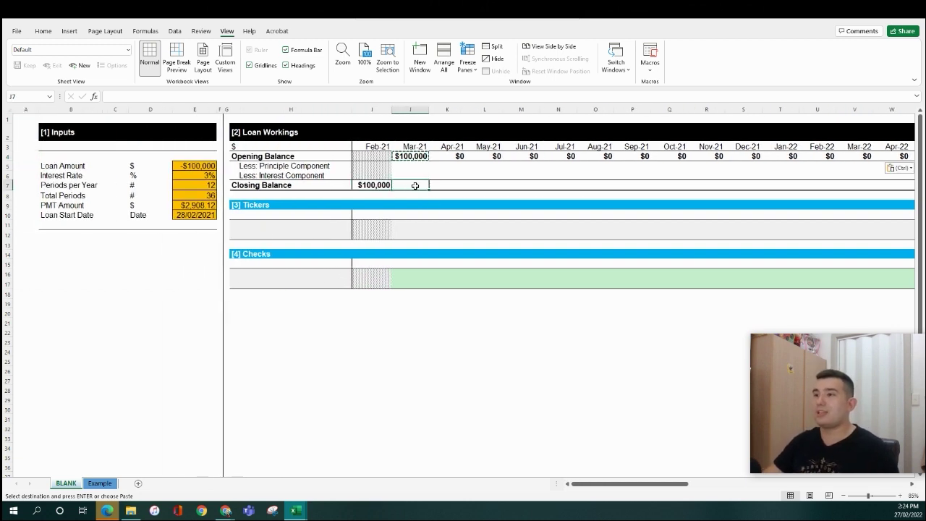
pyautogui.click(368, 225)
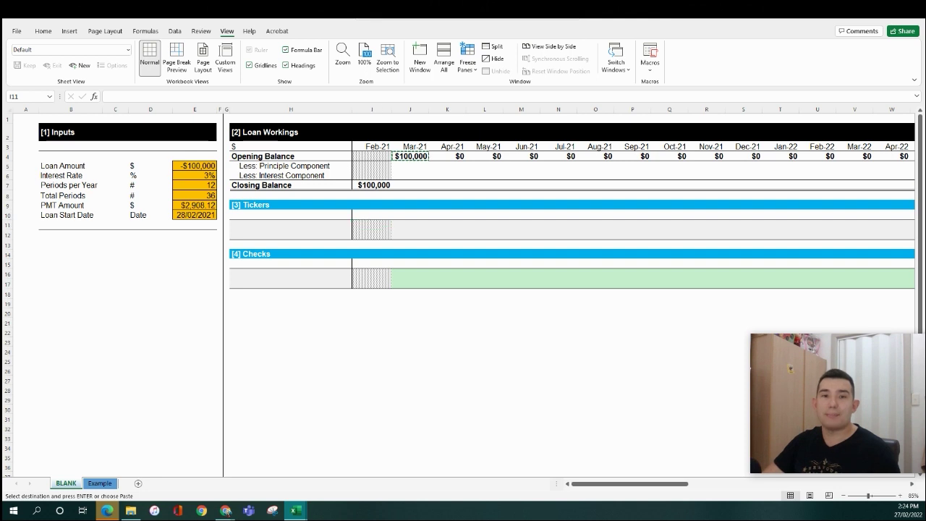
pyautogui.hotkey('ctrl', 'c')
pyautogui.click(278, 225)
pyautogui.hotkey('ctrl', 'v')
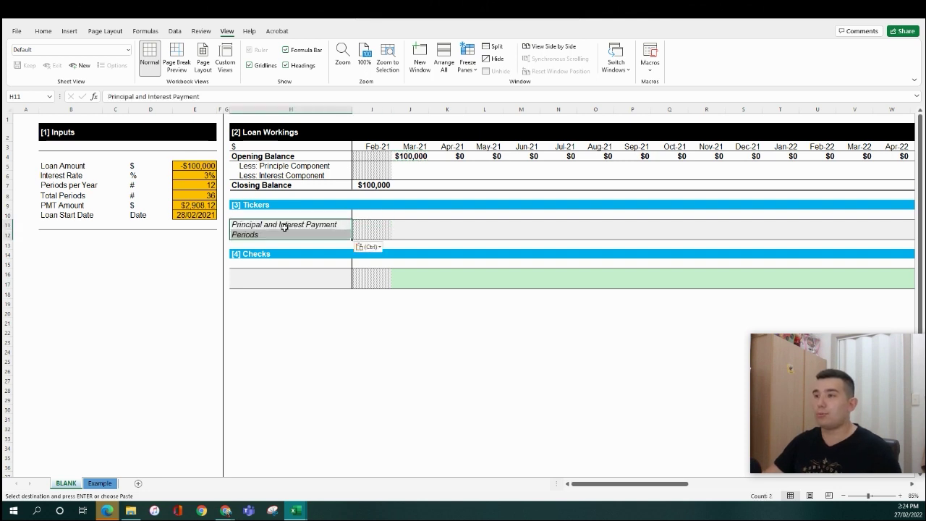
pyautogui.press('Right')
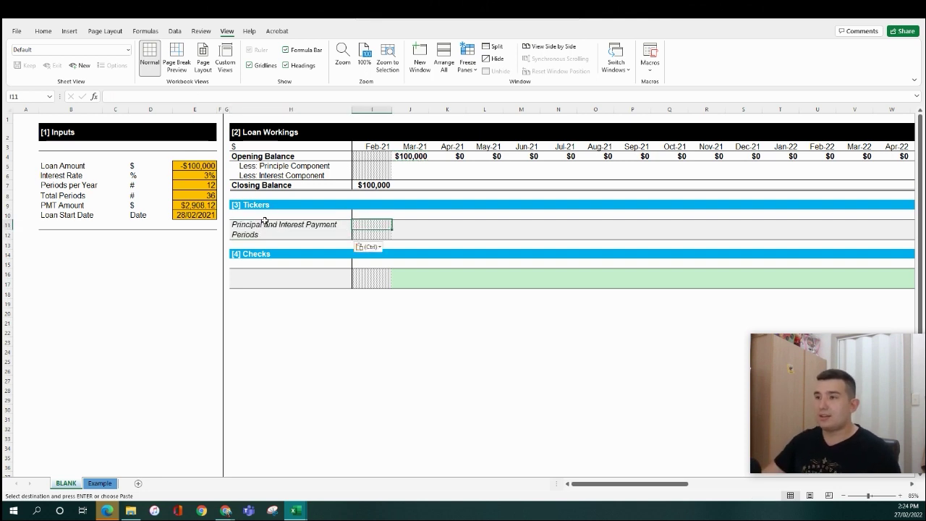
# Link the first Tickers date header I10 to =I3 and the first Checks date header I15 to =I10.
pyautogui.click(377, 214)
pyautogui.write('=')
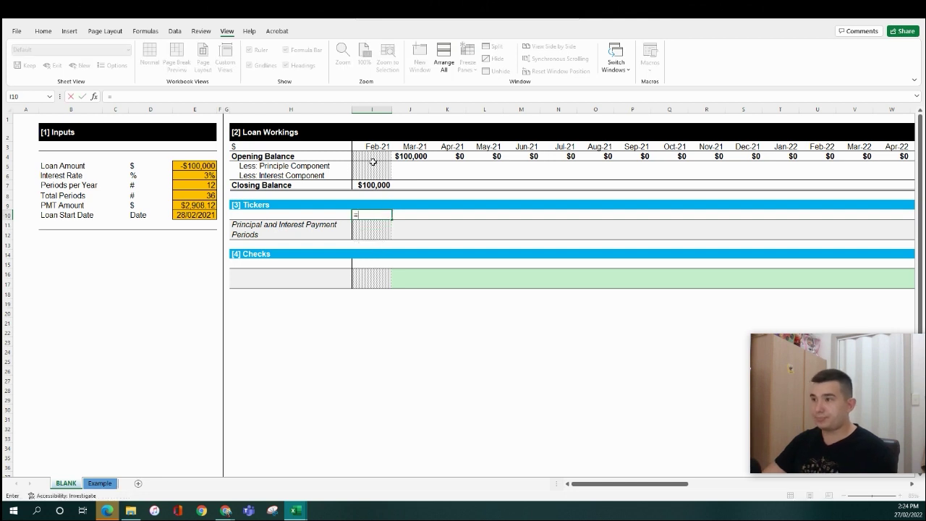
pyautogui.click(375, 147)
pyautogui.press('Return')
pyautogui.click(381, 265)
pyautogui.write('=')
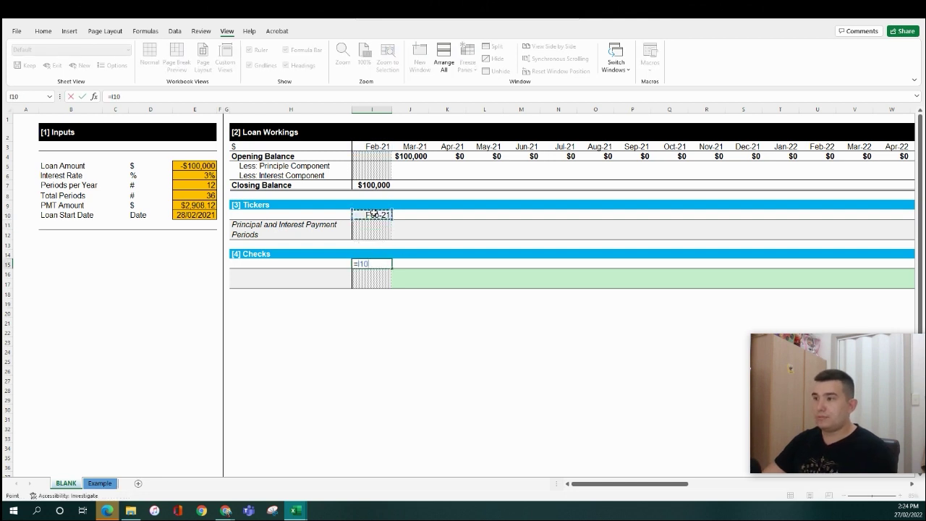
pyautogui.click(377, 214)
pyautogui.press('Return')
# Copy the date header formula from I15 and paste it as formulas only across the Checks date row through column BQ.
pyautogui.click(382, 263)
pyautogui.hotkey('ctrl', 'c')
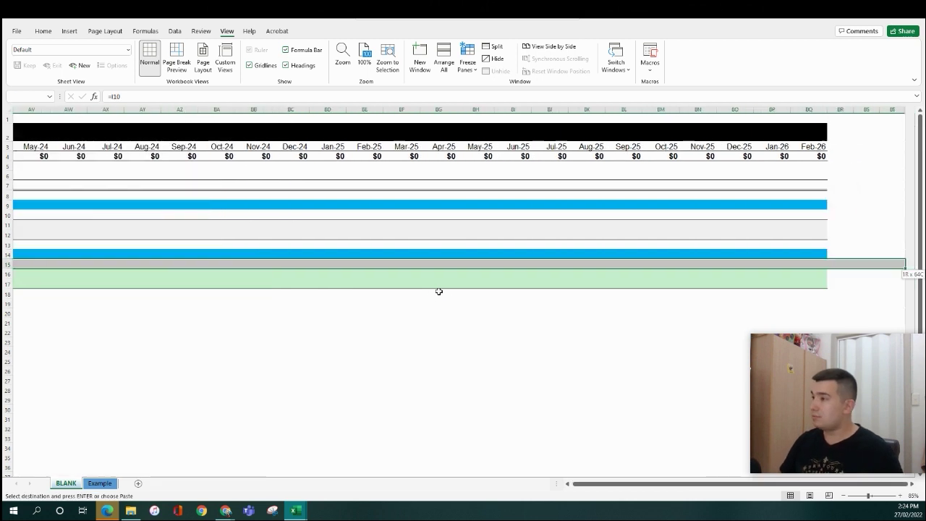
pyautogui.hotkey('ctrl', 'alt', 'v')
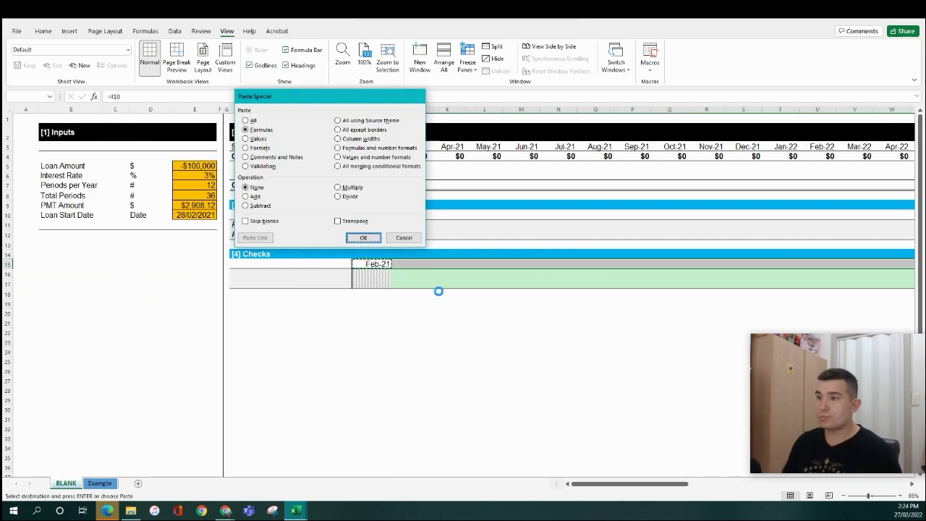
pyautogui.press('Return')
# Copy the date header formula from I10 and paste it as formulas only across the Tickers date row through column BQ.
pyautogui.press('Up')
pyautogui.press('Up')
pyautogui.press('Up')
pyautogui.press('Up')
pyautogui.press('Up')
pyautogui.press('Up')
pyautogui.press('Up')
pyautogui.press('Up')
pyautogui.press('Down')
pyautogui.press('Down')
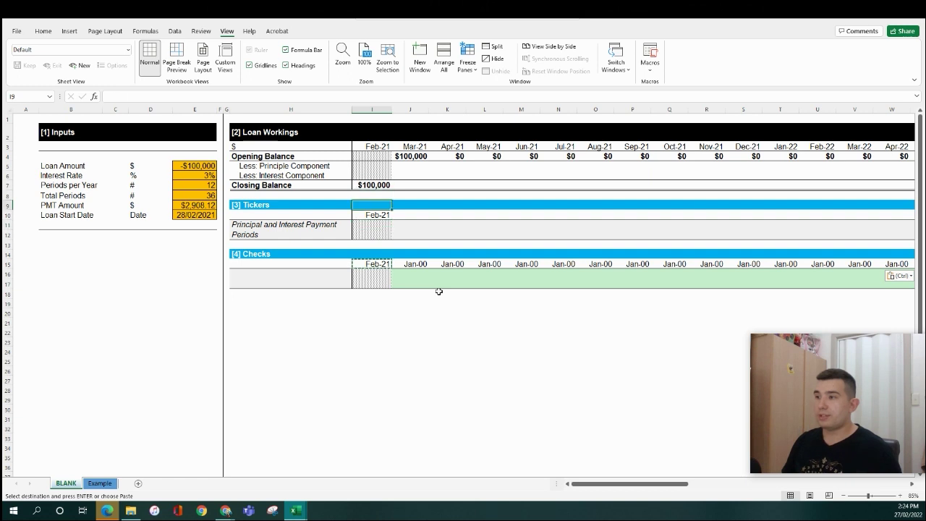
pyautogui.press('Down')
pyautogui.hotkey('ctrl', 'shift', 'Right')
pyautogui.hotkey('shift', 'Left')
pyautogui.hotkey('shift', 'Left')
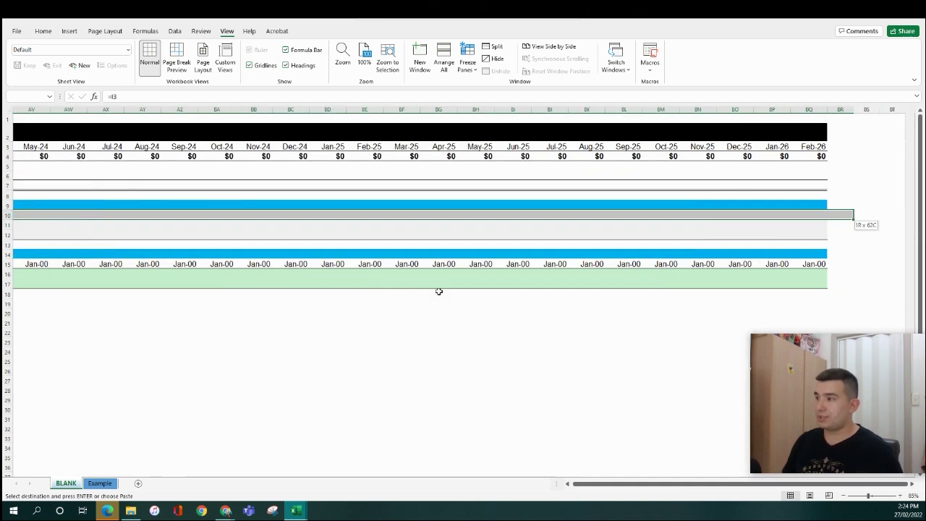
pyautogui.hotkey('ctrl', 'alt', 'v')
pyautogui.press('f')
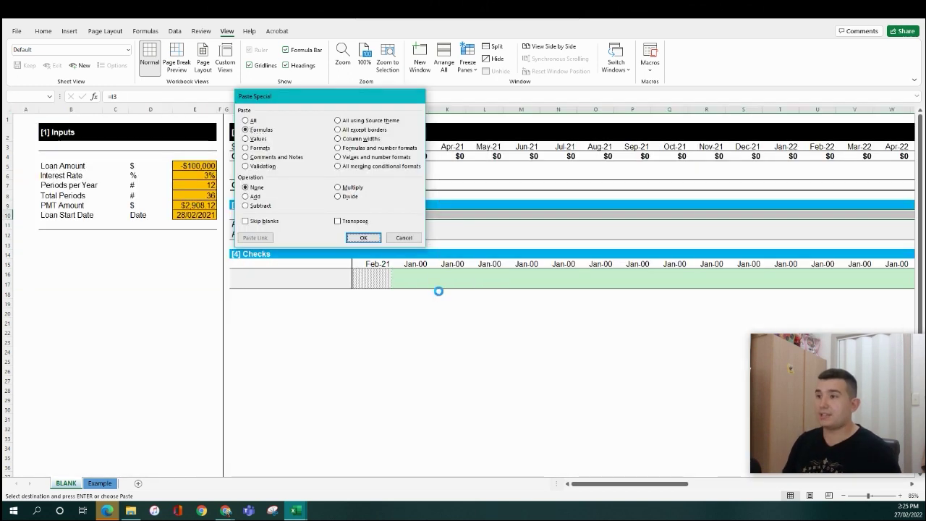
pyautogui.press('Return')
# Set the Mar-21 Principal and Interest Payment in cell J11 to the negative PMT amount with the absolute reference =-$E$9.
pyautogui.click(395, 228)
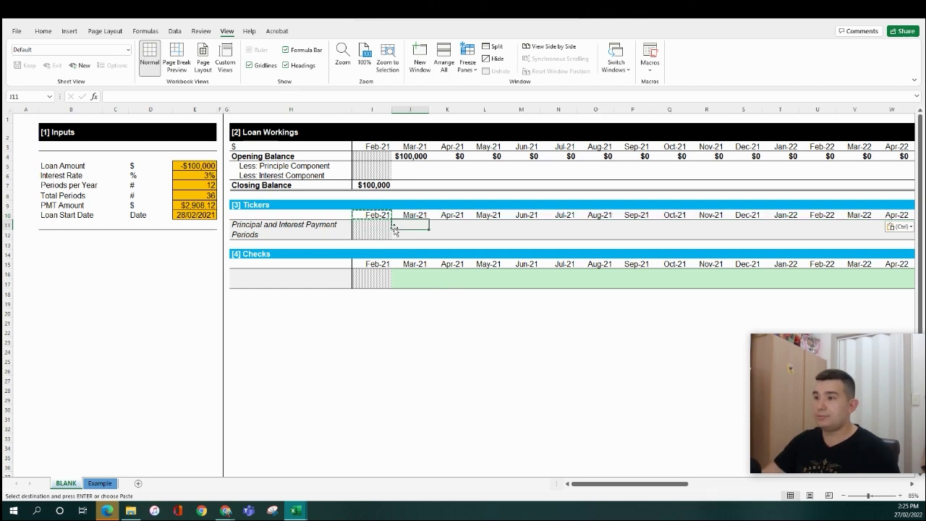
pyautogui.write('=')
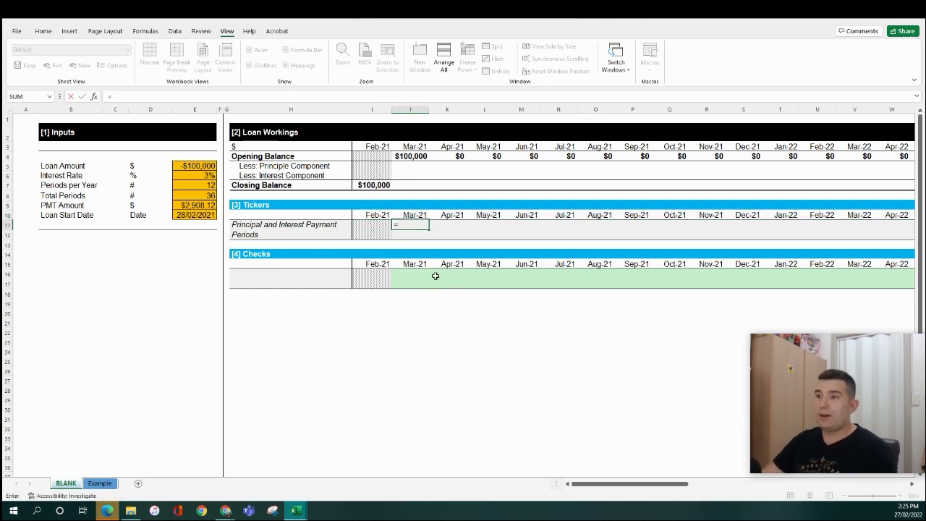
pyautogui.click(204, 206)
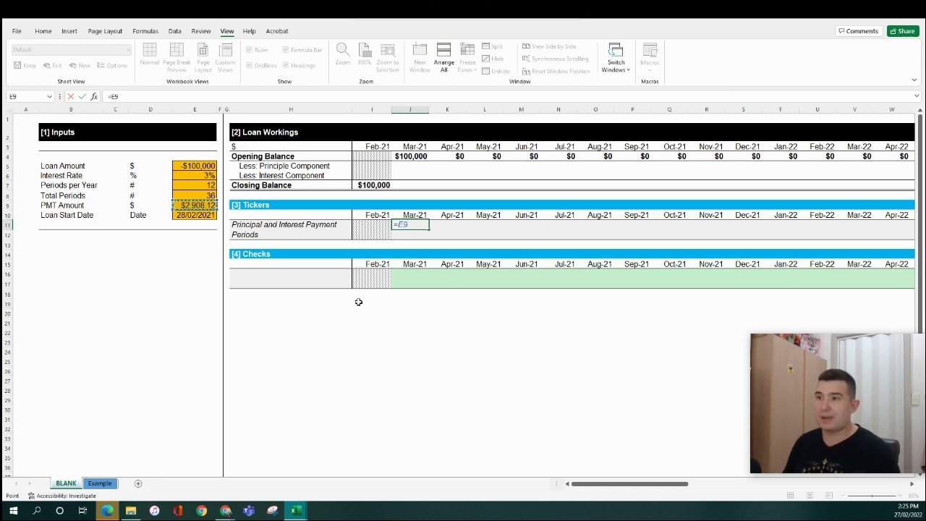
pyautogui.press('F4')
pyautogui.hotkey('ctrl', 'Return')
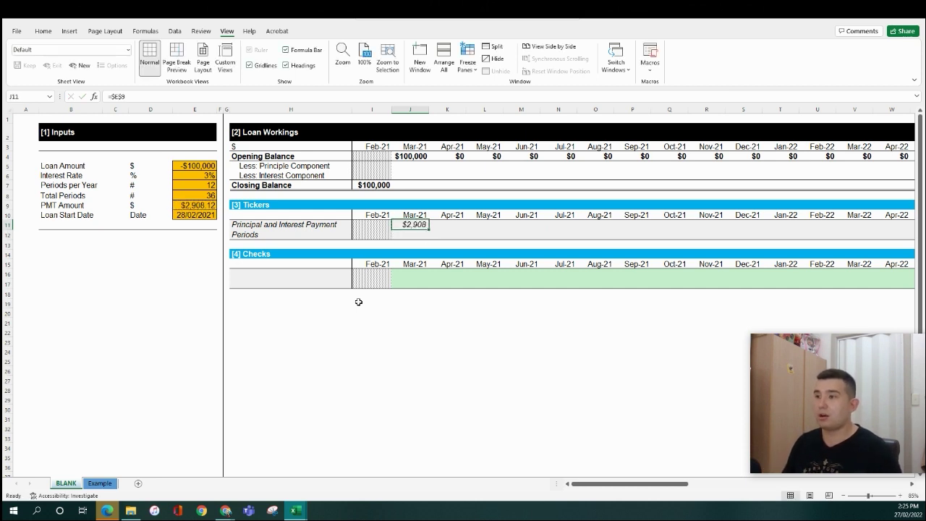
pyautogui.click(111, 97)
pyautogui.hotkey('ctrl', 'Return')
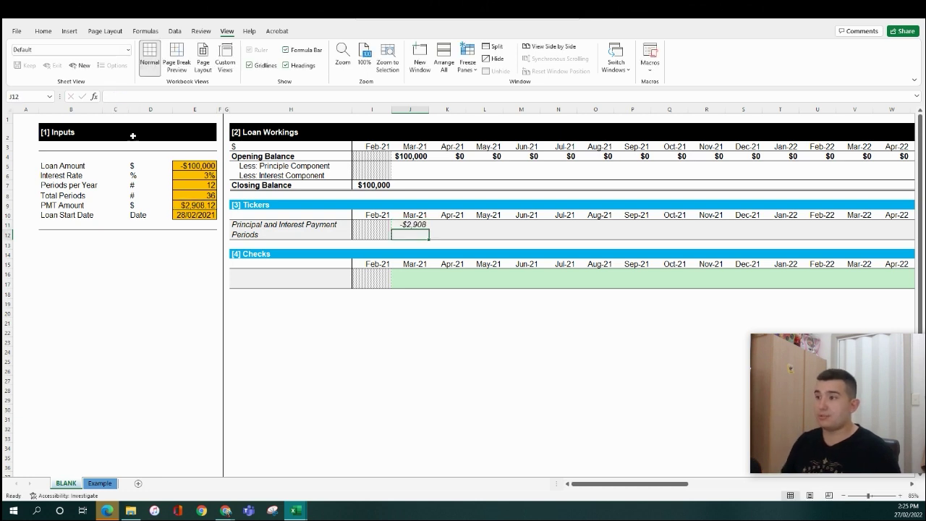
# Copy the payment formula from J11 and paste it as formulas only across the Principal and Interest Payment row through column BQ.
pyautogui.hotkey('ctrl', 'c')
pyautogui.press('Up')
pyautogui.hotkey('ctrl', 'Right')
pyautogui.press('Down')
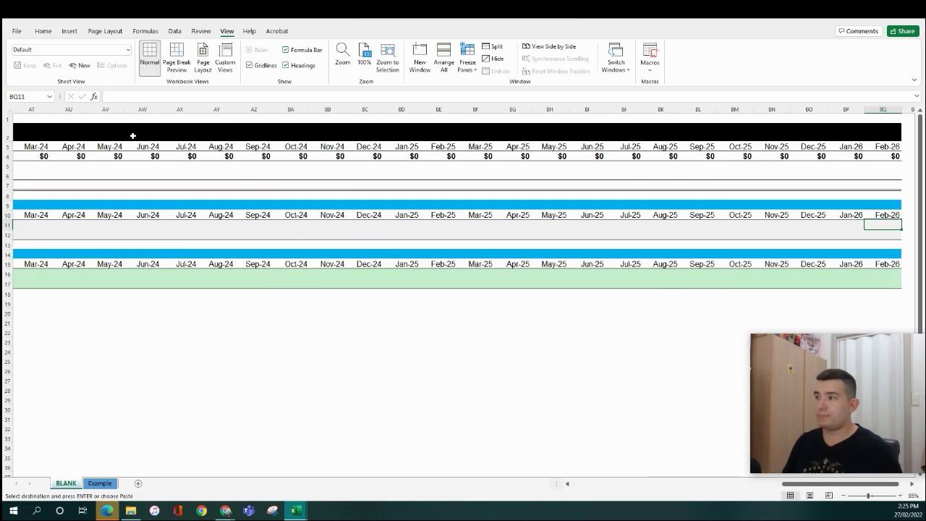
pyautogui.hotkey('ctrl', 'shift', 'Left')
pyautogui.hotkey('ctrl', 'alt', 'v')
pyautogui.press('Return')
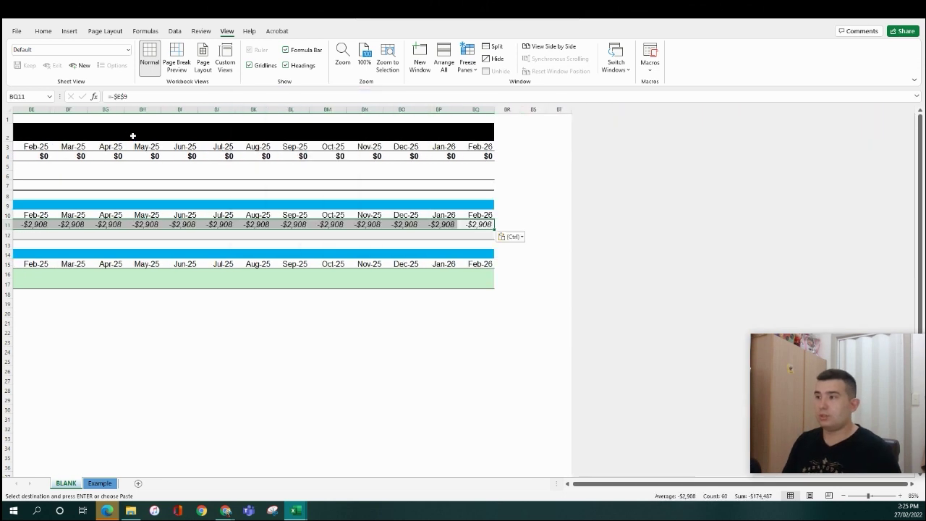
pyautogui.press('Home')
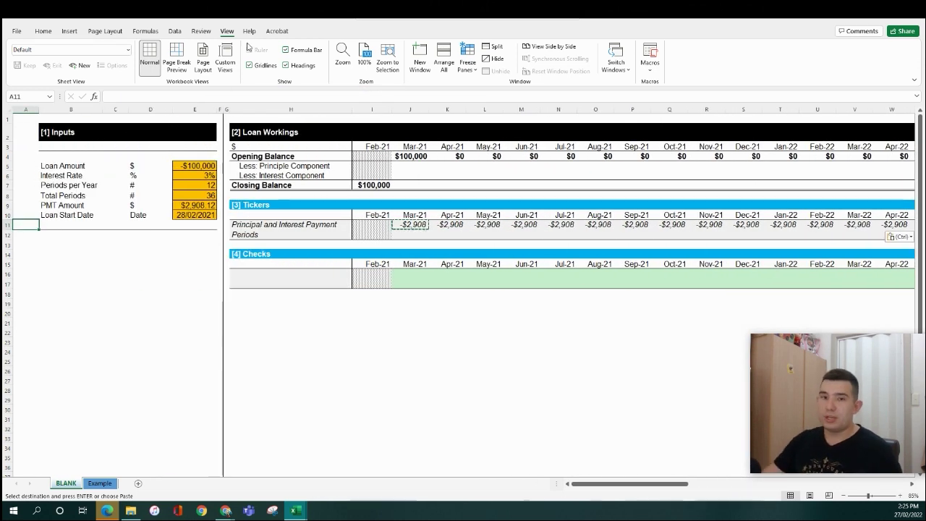
# Start the Periods row with 1 in J12 and the incrementing formula =J12+1 in K12.
pyautogui.click(407, 236)
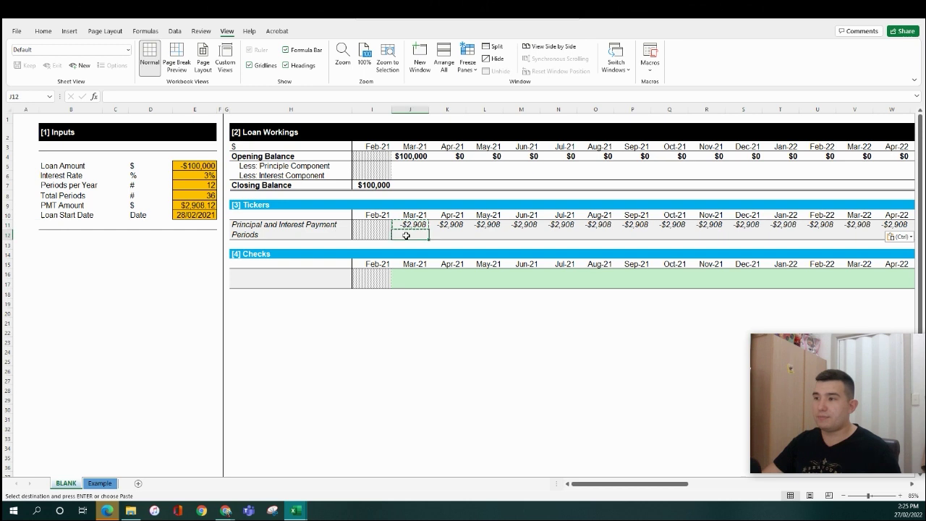
pyautogui.write('1')
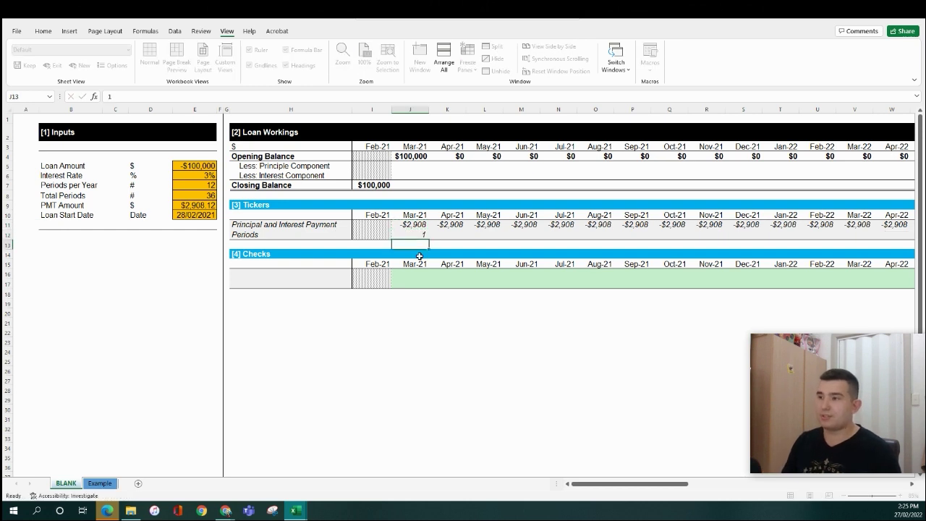
pyautogui.press('Right')
pyautogui.write('=')
pyautogui.press('Left')
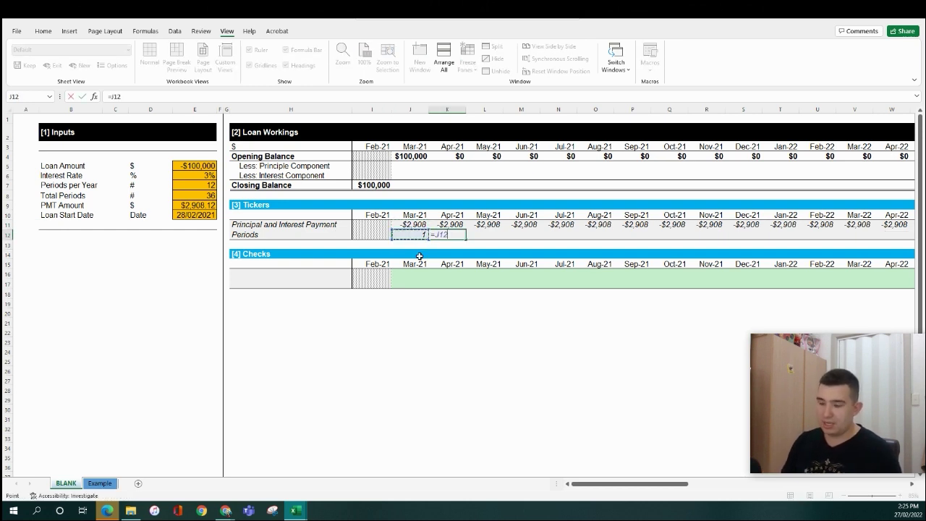
pyautogui.write('+1')
pyautogui.press('Return')
# Copy the period counter formula from K12 and paste it as formulas only across the Periods row through column BQ.
pyautogui.press('Up')
pyautogui.hotkey('ctrl', 'c')
pyautogui.press('Up')
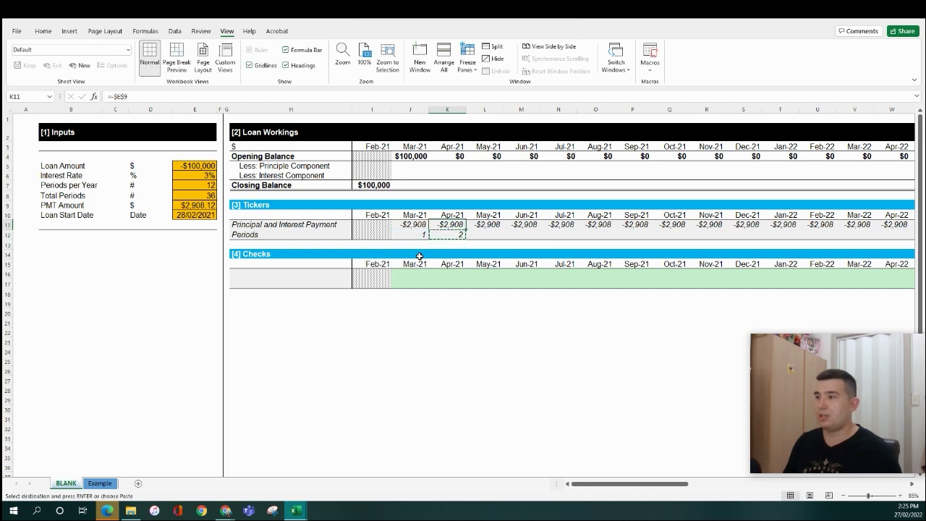
pyautogui.hotkey('ctrl', 'Right')
pyautogui.press('Down')
pyautogui.hotkey('ctrl', 'shift', 'Left')
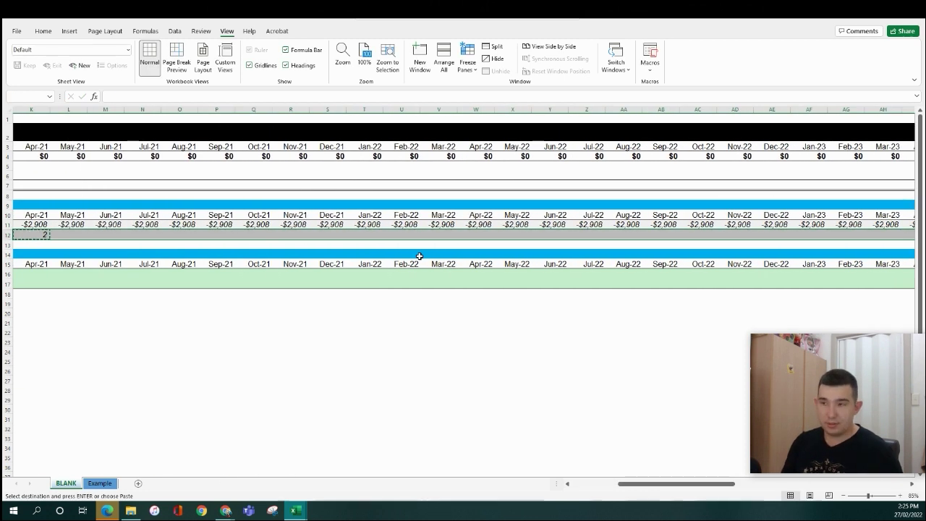
pyautogui.hotkey('ctrl', 'alt', 'v')
pyautogui.press('Return')
pyautogui.press('Home')
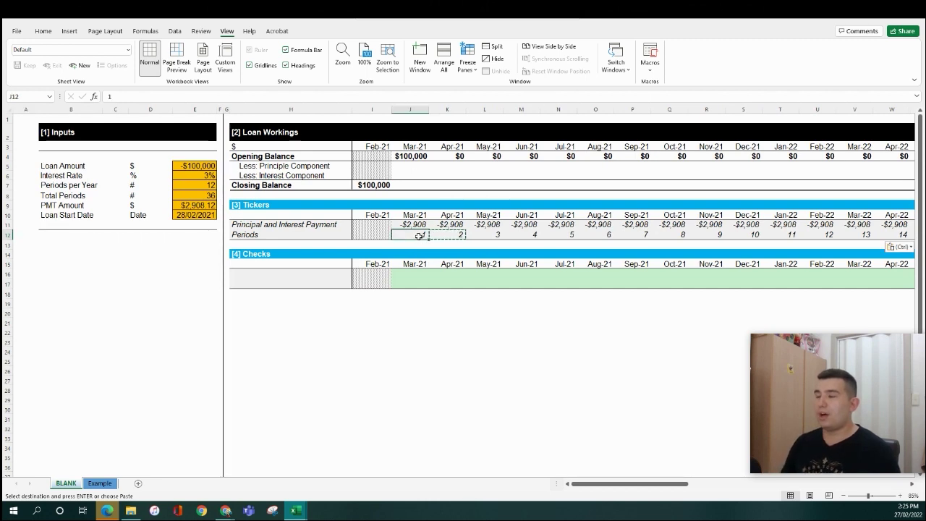
# Check the filled Periods and payment rows through their last month, Feb-26.
pyautogui.hotkey('ctrl', 'Right')
pyautogui.hotkey('ctrl', 'Right')
pyautogui.hotkey('ctrl', 'Right')
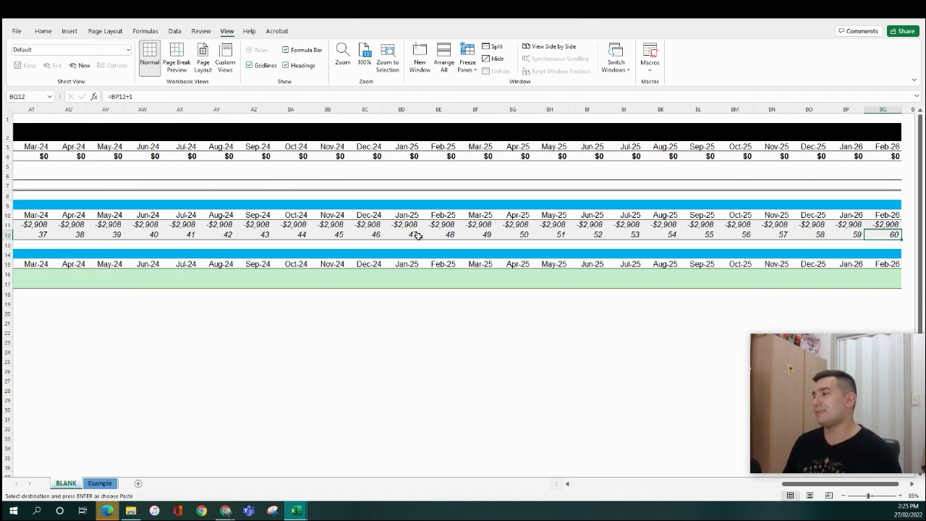
pyautogui.press('Right')
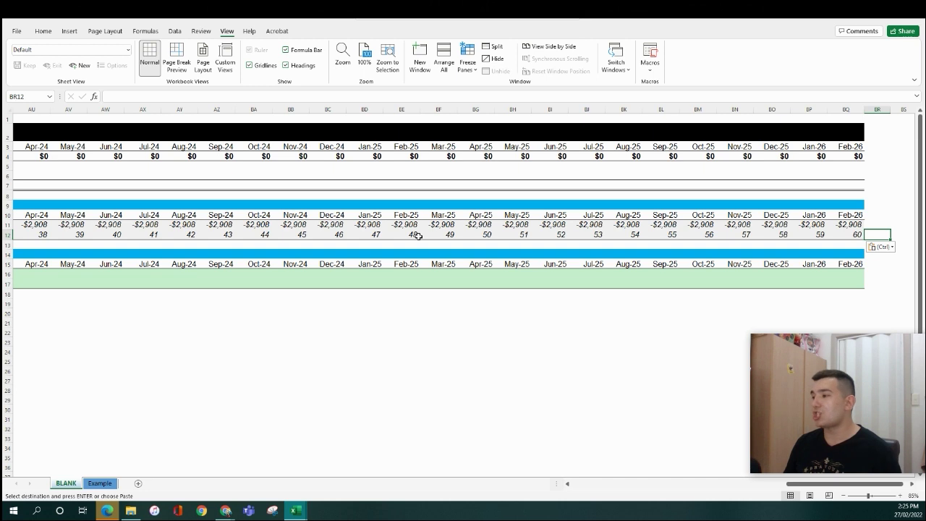
pyautogui.press('Left')
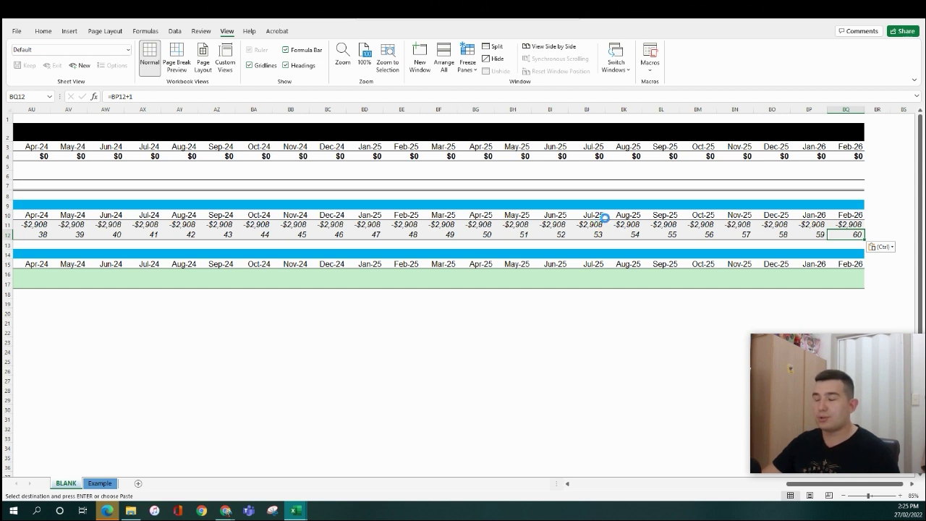
pyautogui.press('Up')
pyautogui.hotkey('ctrl', 'Left')
pyautogui.hotkey('ctrl', 'Left')
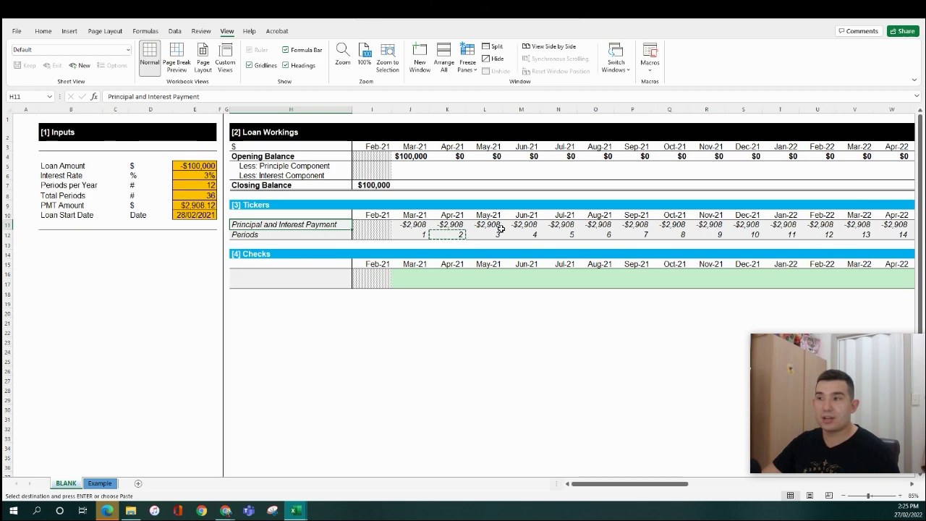
pyautogui.press('Escape')
pyautogui.click(422, 293)
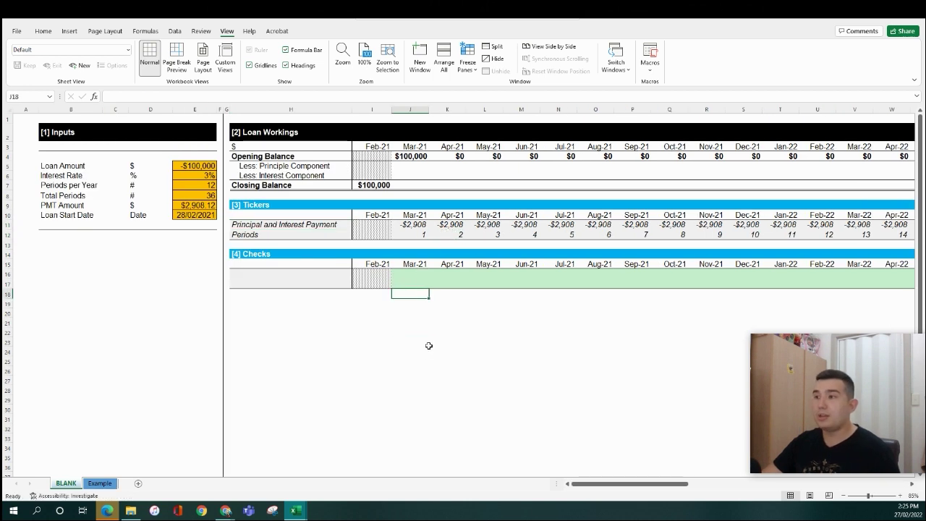
pyautogui.click(425, 344)
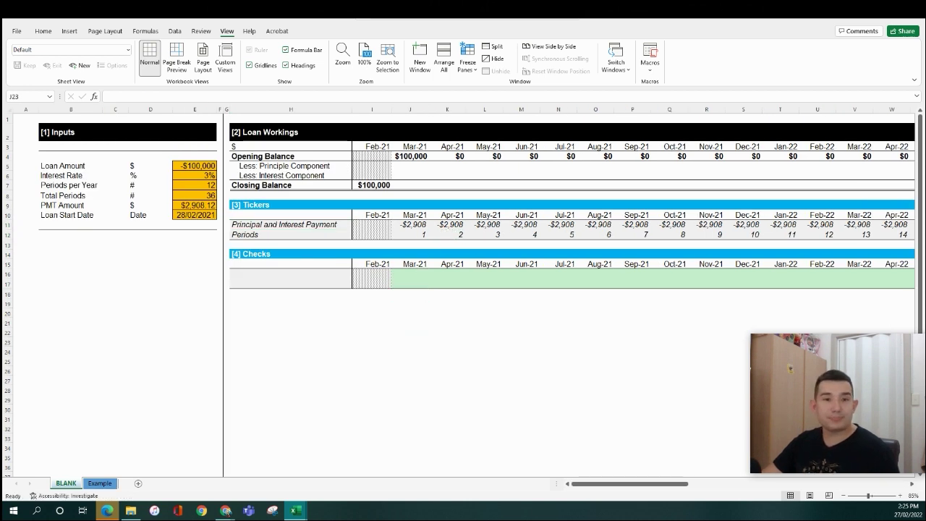
# Paste the labels "Check (P&I to PMT Calculation)" and "Check (Sum Calculation)" into H16 and H17 of the Checks section.
pyautogui.click(281, 273)
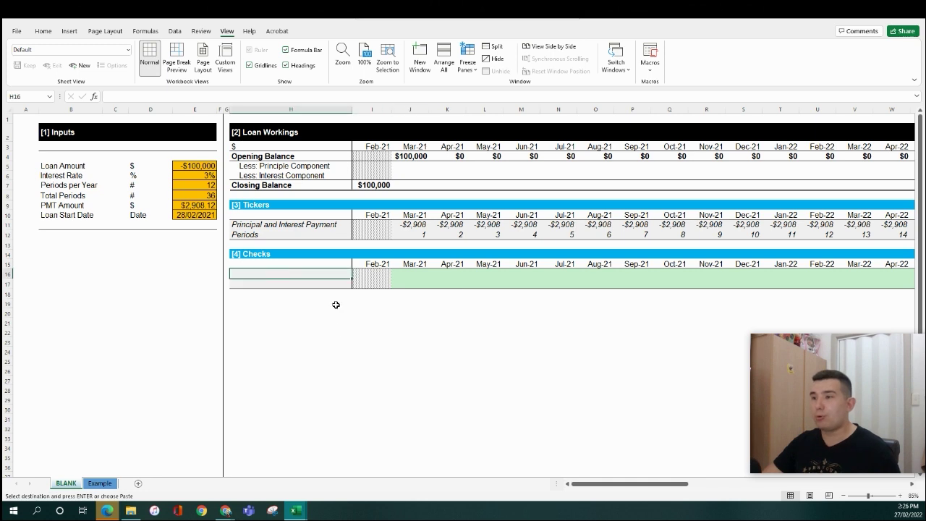
pyautogui.hotkey('ctrl', 'v')
pyautogui.press('Escape')
pyautogui.click(332, 308)
pyautogui.click(402, 275)
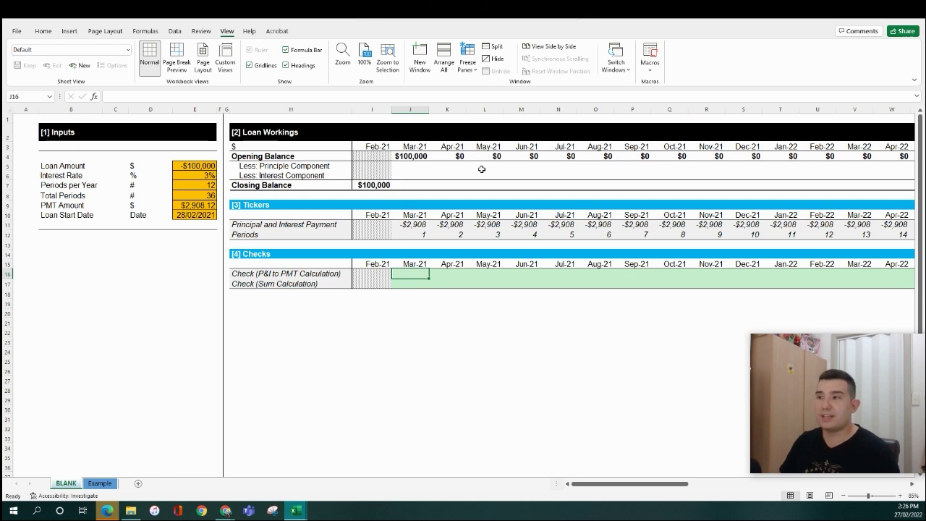
# Inspect the Feb-21 Closing Balance formula in I7 and the Mar-21 principal and interest component cells.
pyautogui.click(382, 186)
pyautogui.hotkey('ctrl', 'Right')
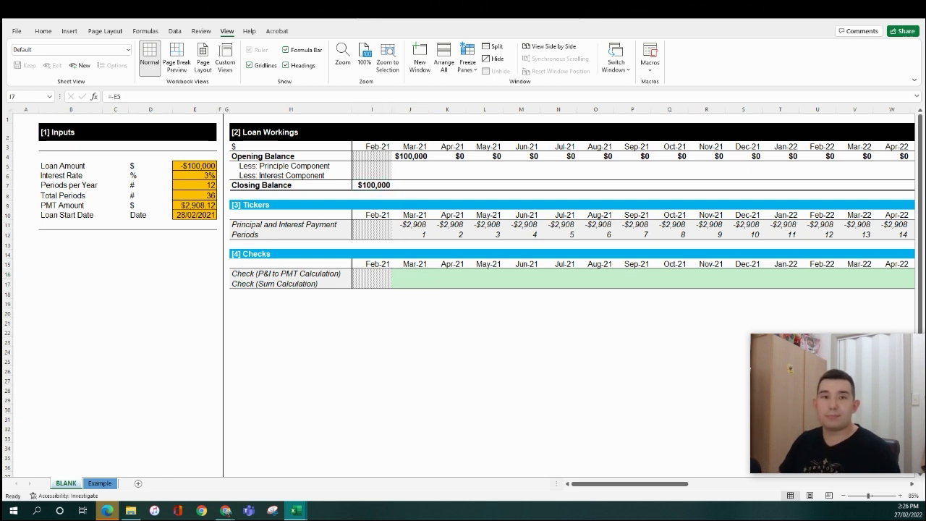
pyautogui.press('F2')
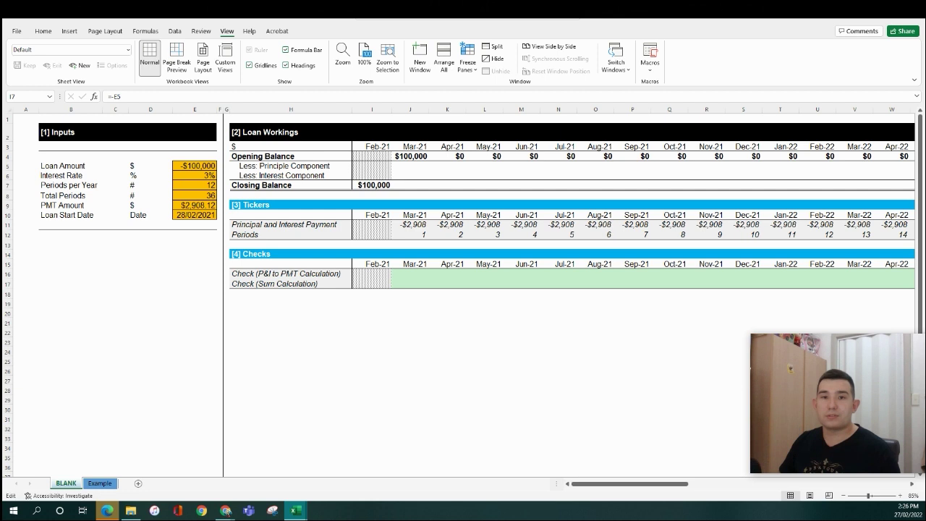
pyautogui.press('Escape')
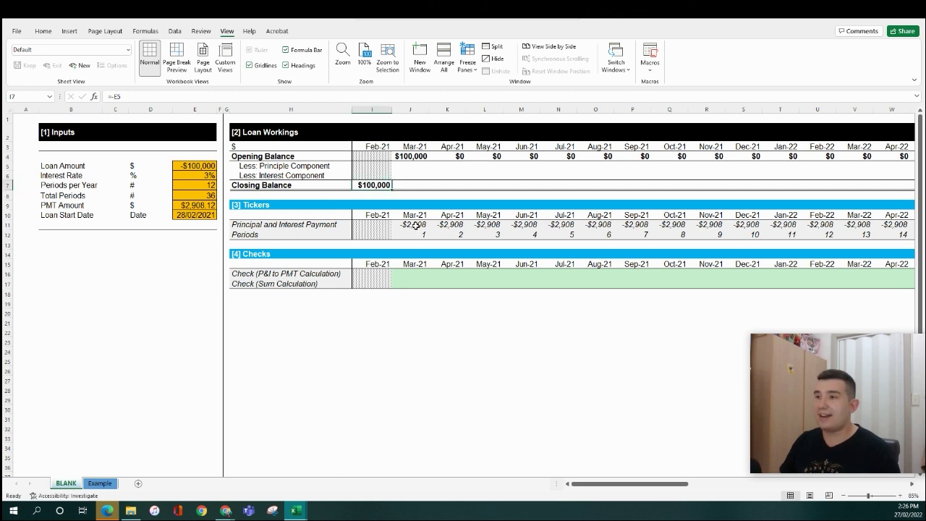
pyautogui.click(410, 175)
pyautogui.click(419, 167)
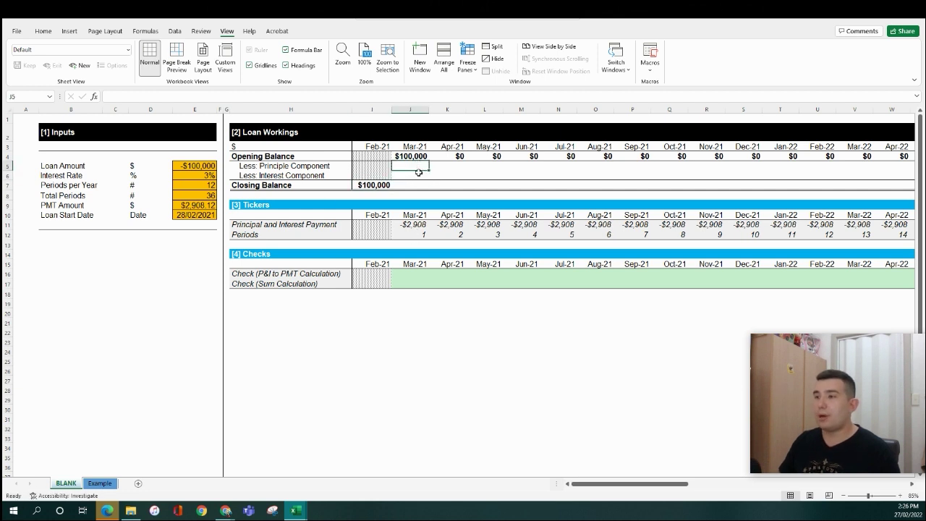
pyautogui.click(418, 175)
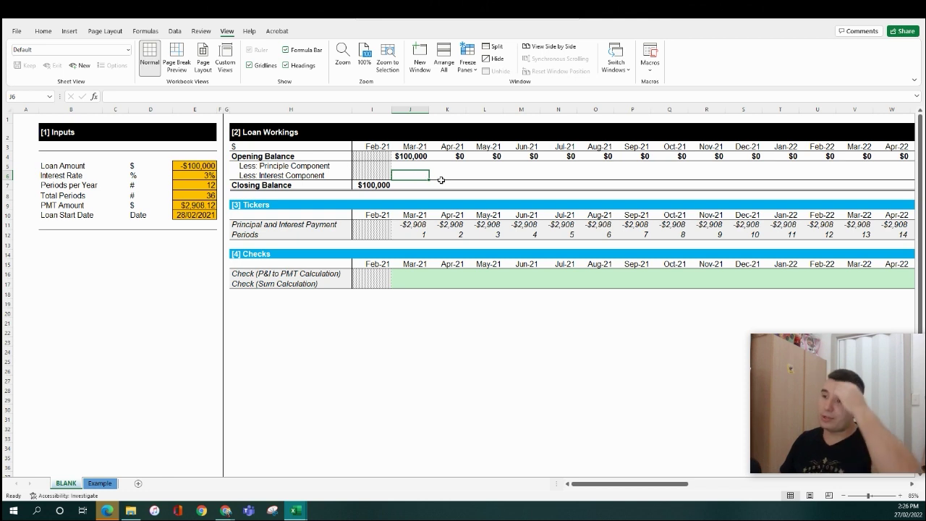
pyautogui.click(422, 223)
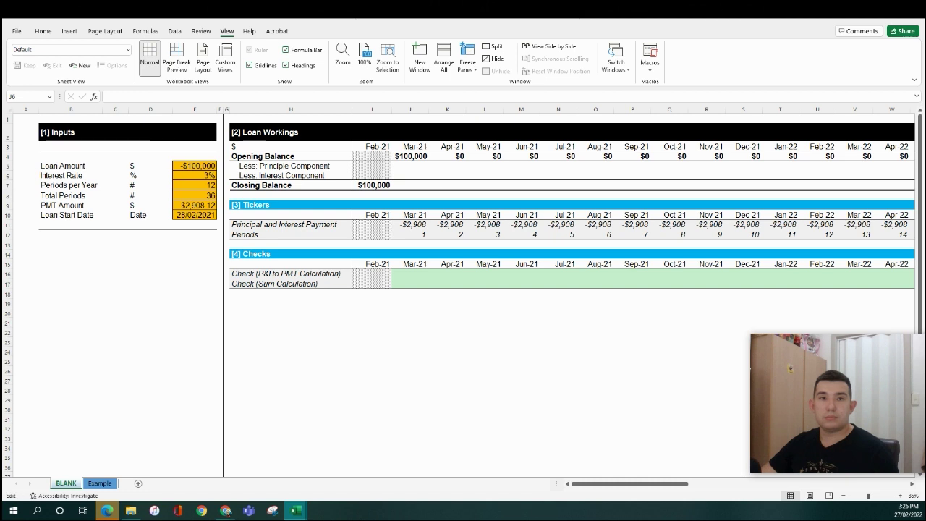
pyautogui.click(407, 178)
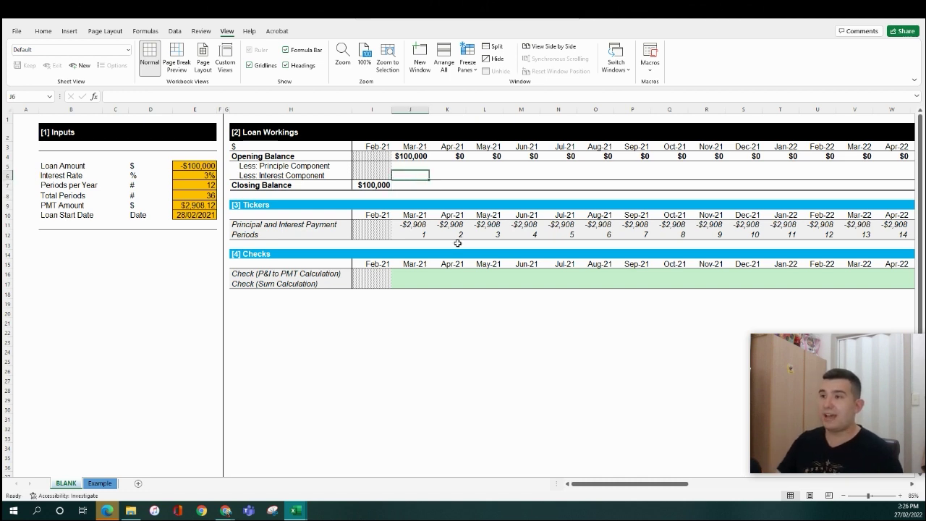
# Set the Mar-21 Closing Balance in J7 to =SUM(J4:J6).
pyautogui.click(408, 186)
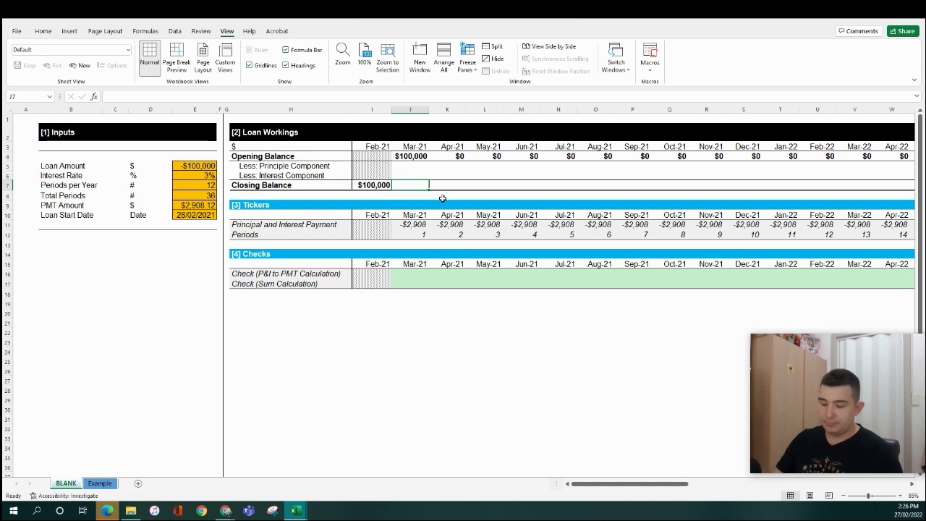
pyautogui.write('=SUM(')
pyautogui.press('Up')
pyautogui.hotkey('shift', 'Up')
pyautogui.hotkey('shift', 'Up')
pyautogui.hotkey('shift', 'Up')
pyautogui.hotkey('shift', 'Down')
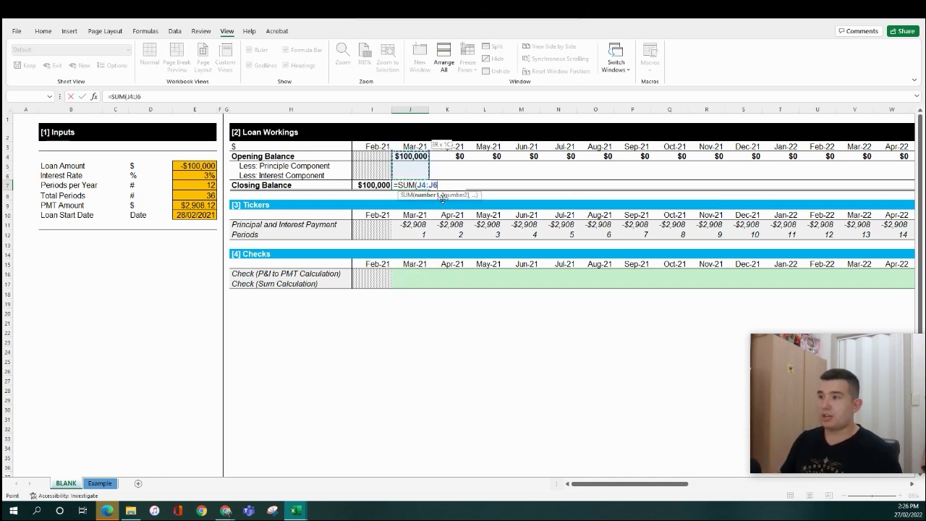
pyautogui.press('Return')
# Copy the closing balance formula from J7 and paste it as formulas only across the Closing Balance row through column BQ.
pyautogui.press('Up')
pyautogui.hotkey('ctrl', 'c')
pyautogui.press('Up')
pyautogui.press('Up')
pyautogui.press('Up')
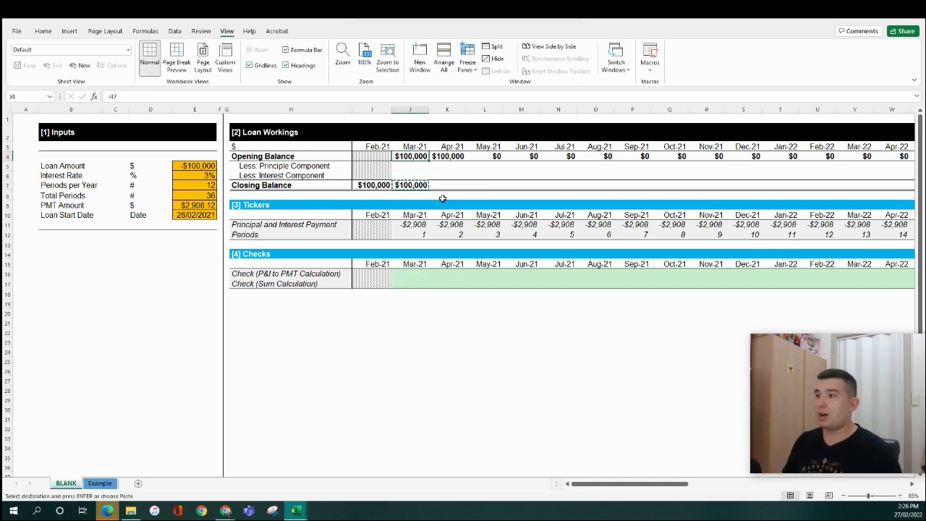
pyautogui.hotkey('ctrl', 'Right')
pyautogui.press('Down')
pyautogui.press('Down')
pyautogui.press('Down')
pyautogui.hotkey('ctrl', 'shift', 'Left')
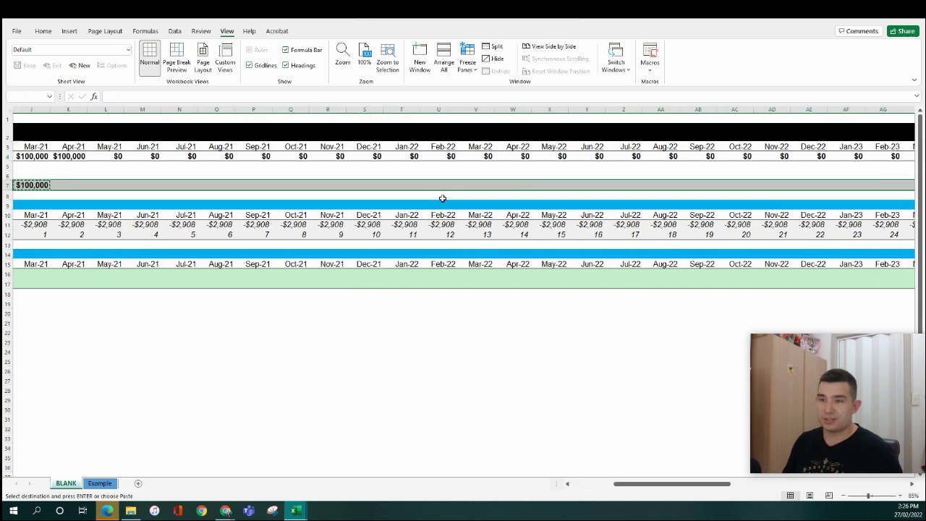
pyautogui.hotkey('ctrl', 'alt', 'v')
pyautogui.press('Return')
pyautogui.hotkey('ctrl', 'Left')
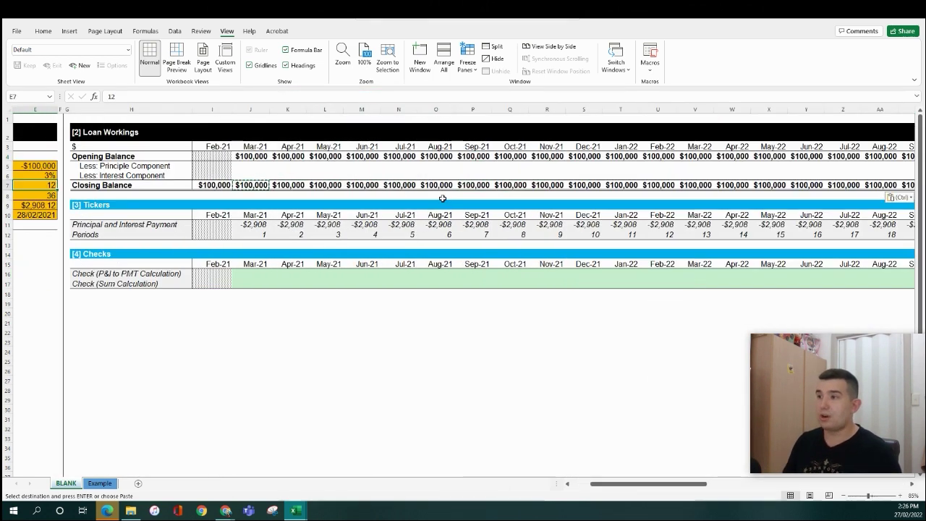
pyautogui.hotkey('ctrl', 'Left')
pyautogui.hotkey('ctrl', 'Left')
pyautogui.hotkey('ctrl', 'Left')
# Calculate the Mar-21 interest component in J6 with the formula =J4*$E$6/$E$7.
pyautogui.click(411, 177)
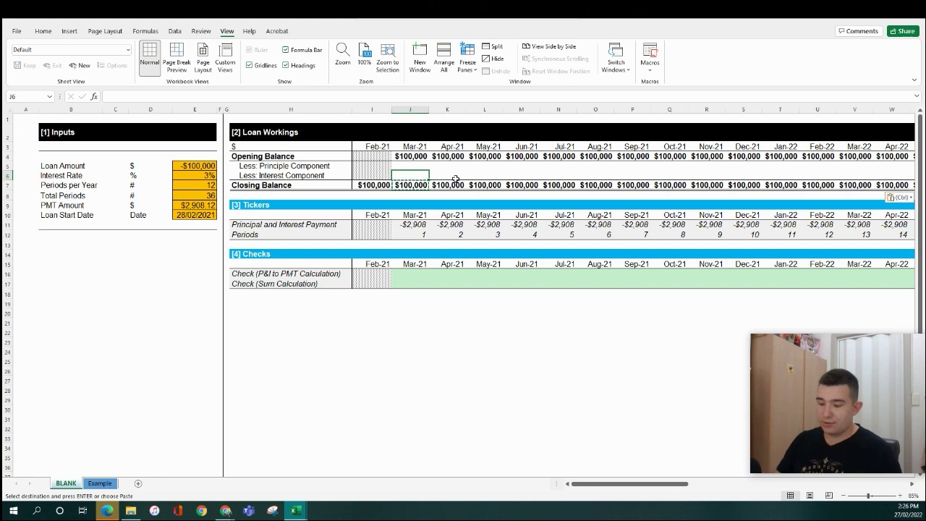
pyautogui.write('=')
pyautogui.press('Up')
pyautogui.press('Up')
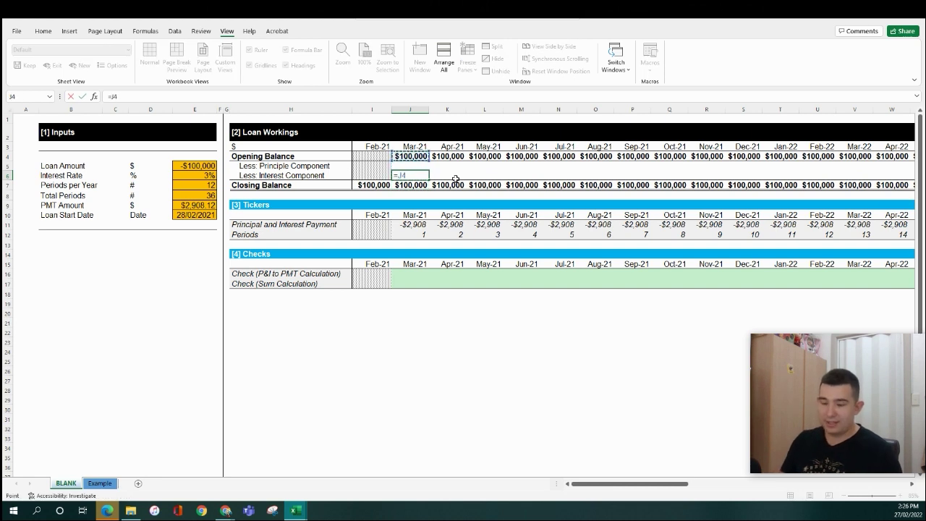
pyautogui.write('*')
pyautogui.press('Left')
pyautogui.press('Left')
pyautogui.press('Left')
pyautogui.press('Left')
pyautogui.press('Left')
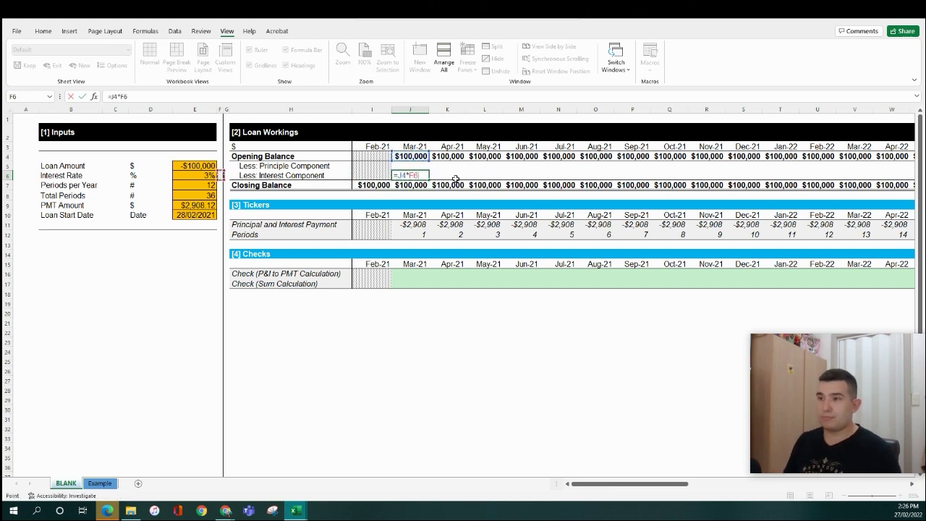
pyautogui.press('F4')
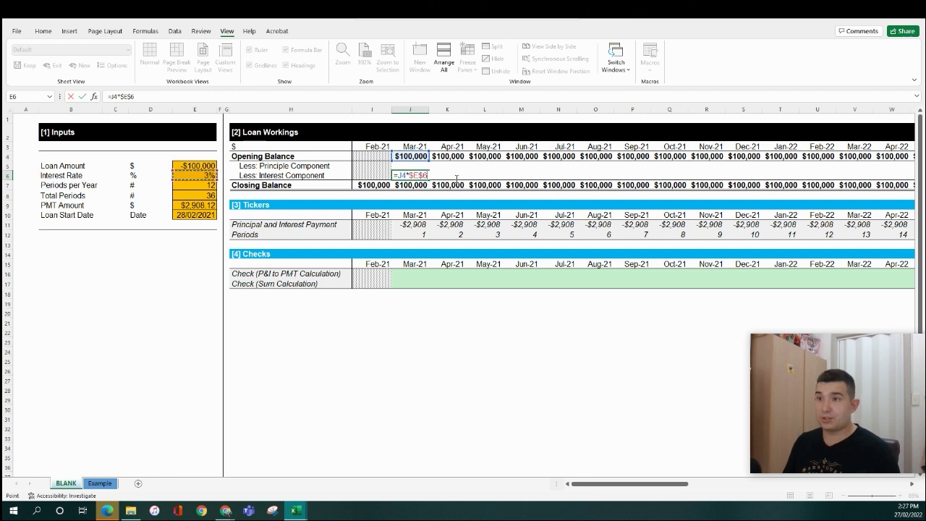
pyautogui.write('/')
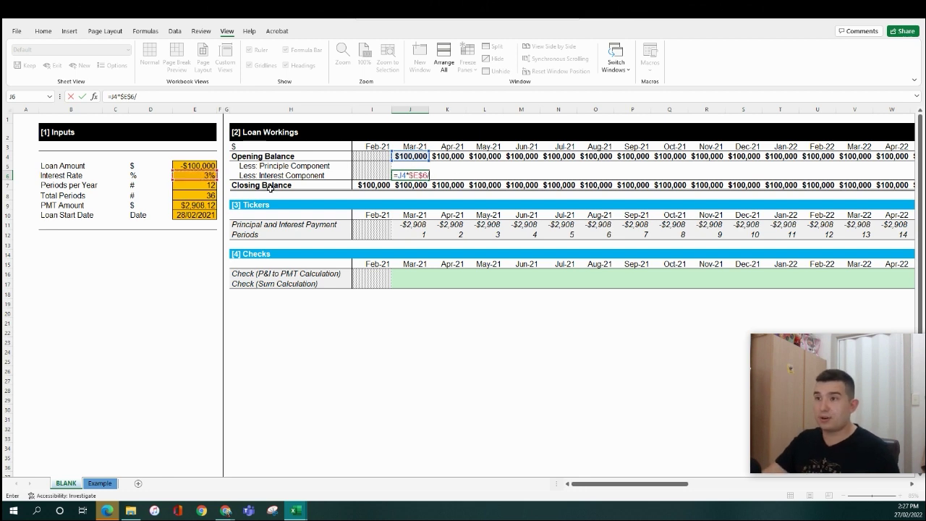
pyautogui.click(206, 186)
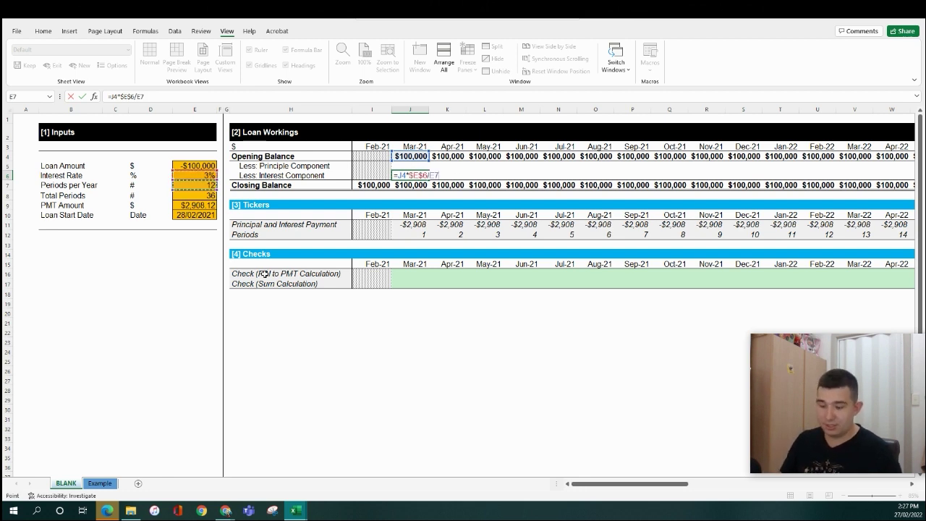
pyautogui.press('F4')
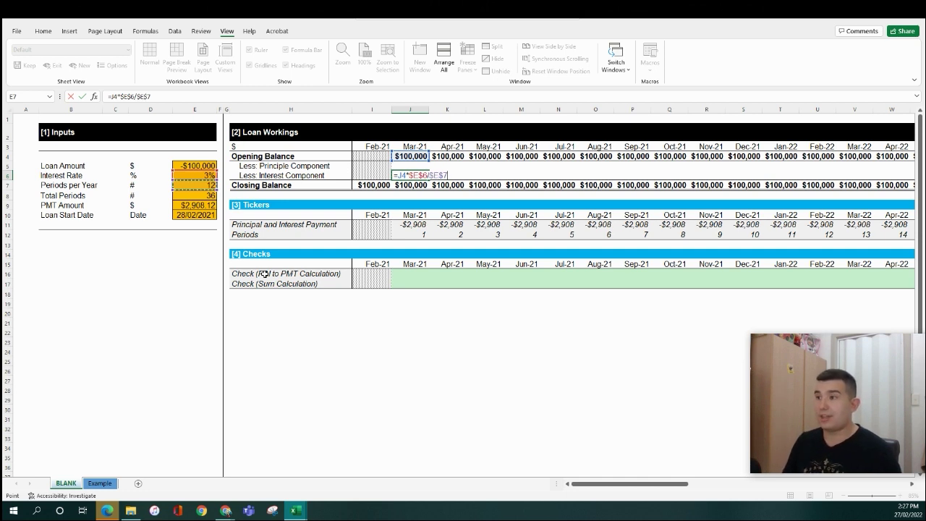
pyautogui.hotkey('ctrl', 'Return')
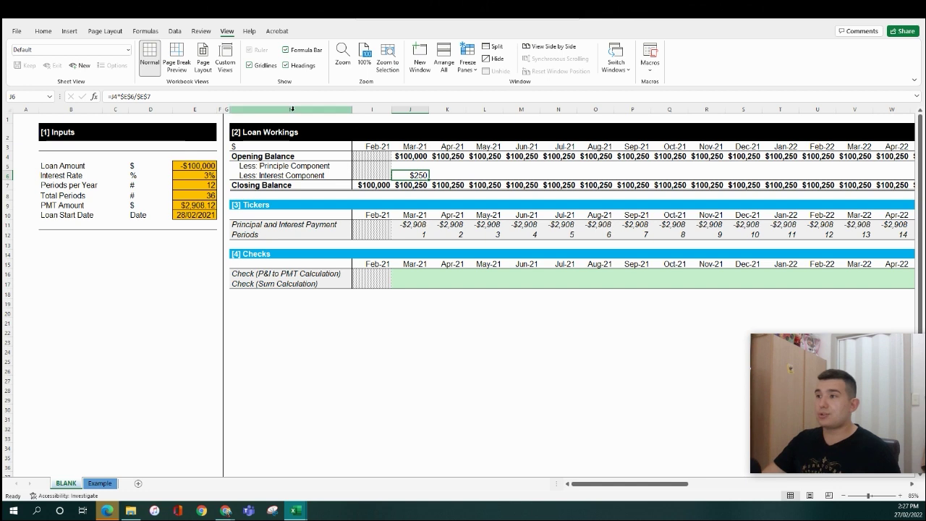
# Negate the Mar-21 interest component formula in J6 so it reads =-J4*$E$6/$E$7.
pyautogui.click(111, 97)
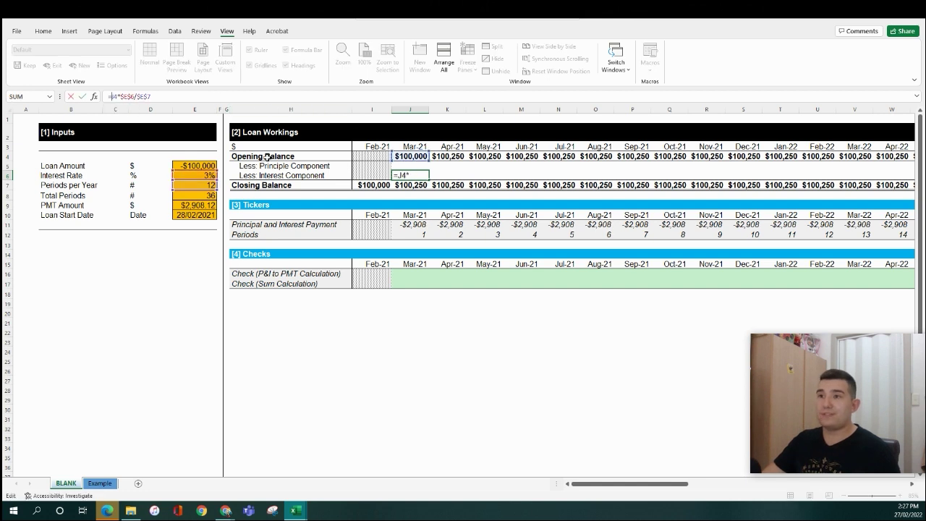
pyautogui.write('-')
pyautogui.press('Return')
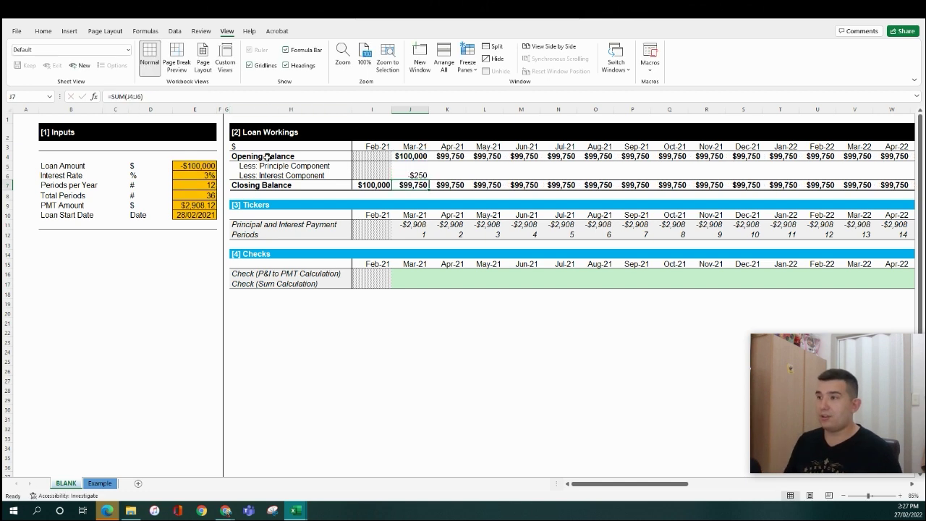
# Copy the interest component formula from J6 and paste it as formulas only across row 6 through column BQ.
pyautogui.press('Up')
pyautogui.hotkey('ctrl', 'c')
pyautogui.press('Up')
pyautogui.press('Up')
pyautogui.hscroll(3, 267, 156)
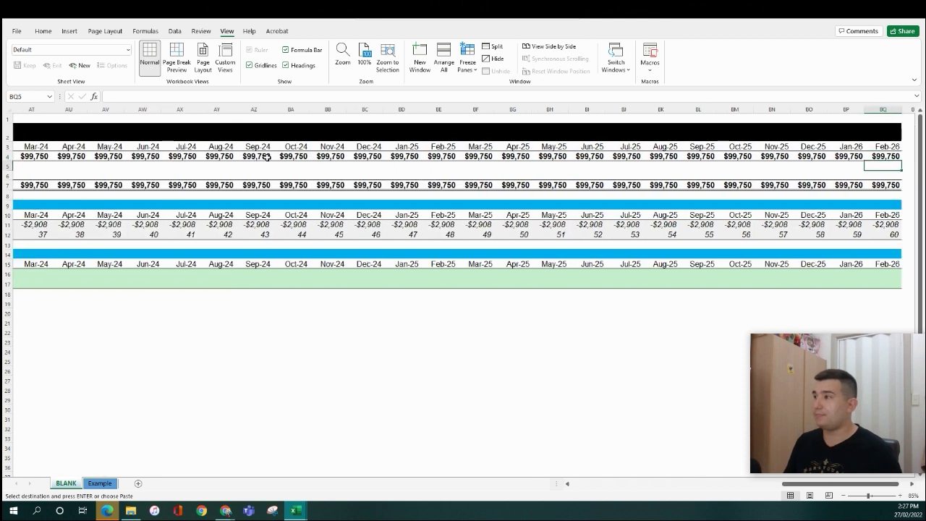
pyautogui.hotkey('ctrl', 'alt', 'v')
pyautogui.press('f')
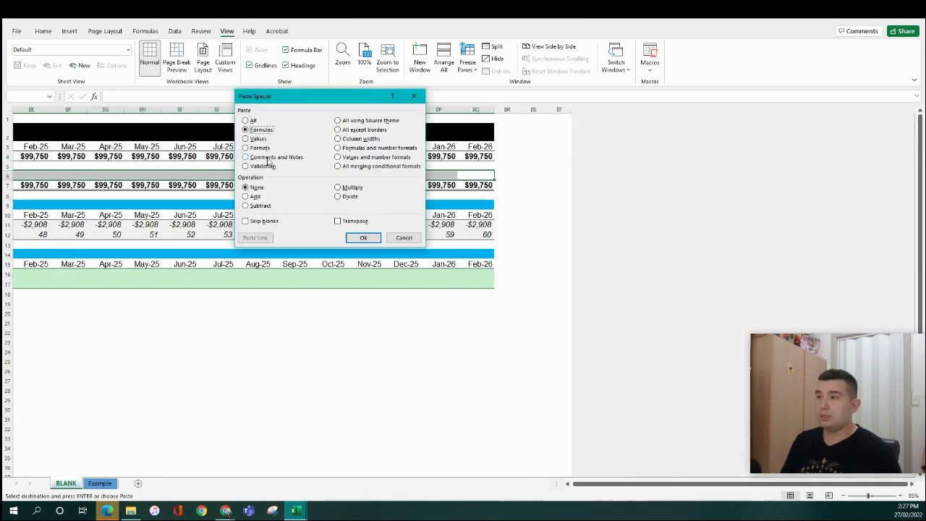
pyautogui.press('Return')
# Review the filled interest component row and examine the cell references in the Mar-21 formula in J6.
pyautogui.press('Left')
pyautogui.hotkey('ctrl', 'Left')
pyautogui.hotkey('ctrl', 'Left')
pyautogui.hotkey('ctrl', 'Left')
pyautogui.hotkey('ctrl', 'Left')
pyautogui.hotkey('ctrl', 'Left')
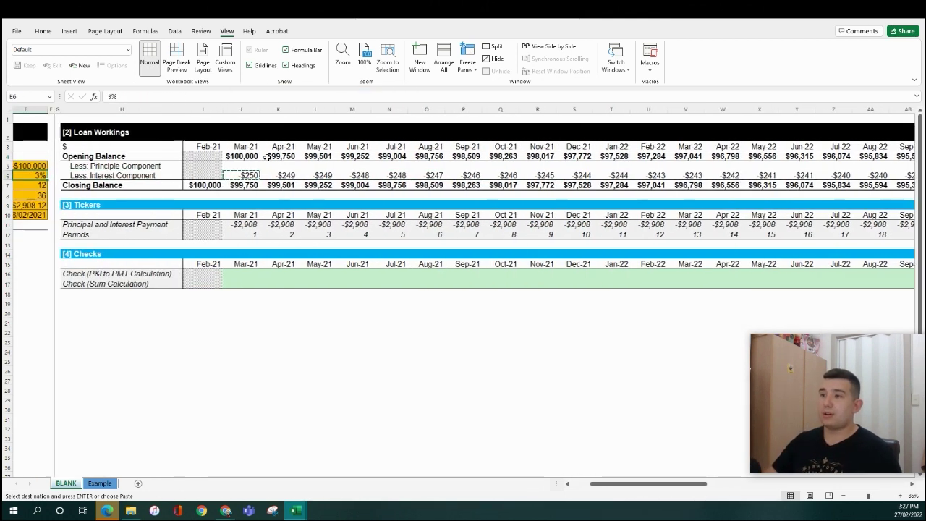
pyautogui.hotkey('ctrl', 'Right')
pyautogui.hotkey('ctrl', 'Right')
pyautogui.hotkey('ctrl', 'Right')
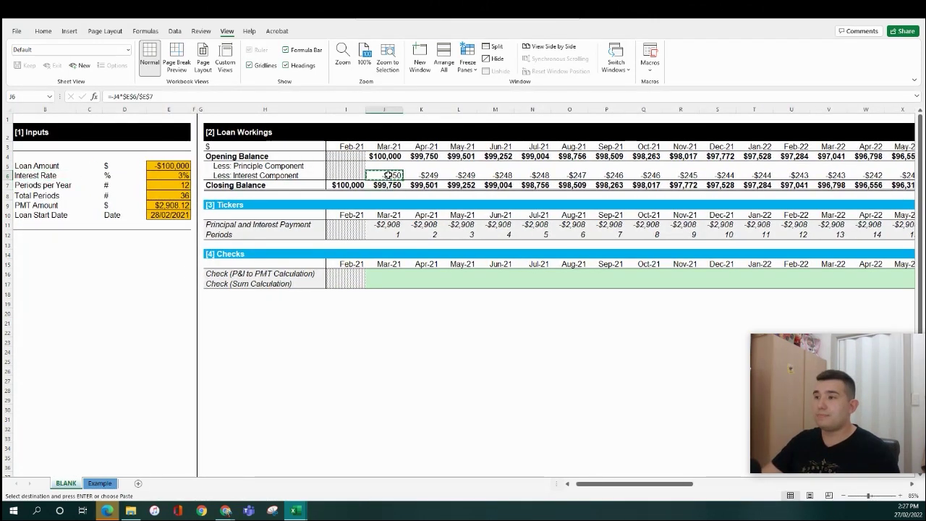
pyautogui.press('F2')
pyautogui.press('Escape')
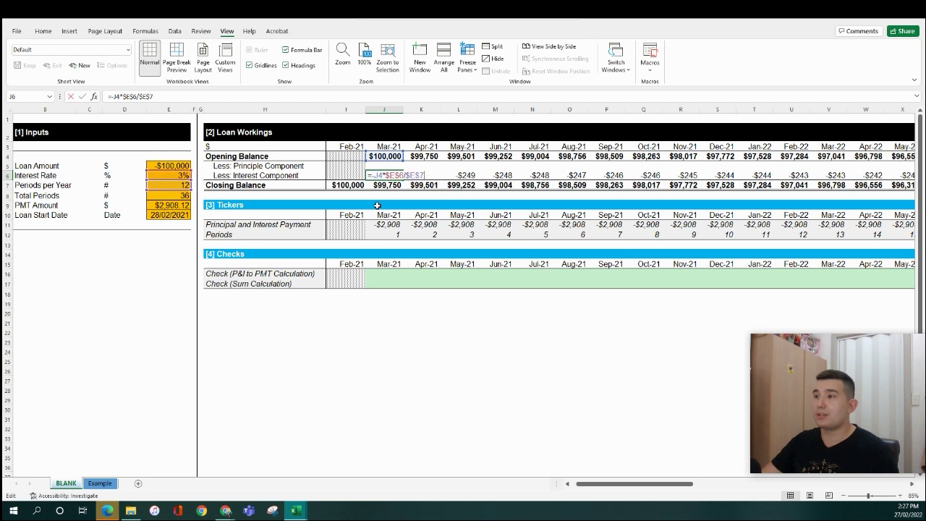
pyautogui.hotkey('ctrl', 'Right')
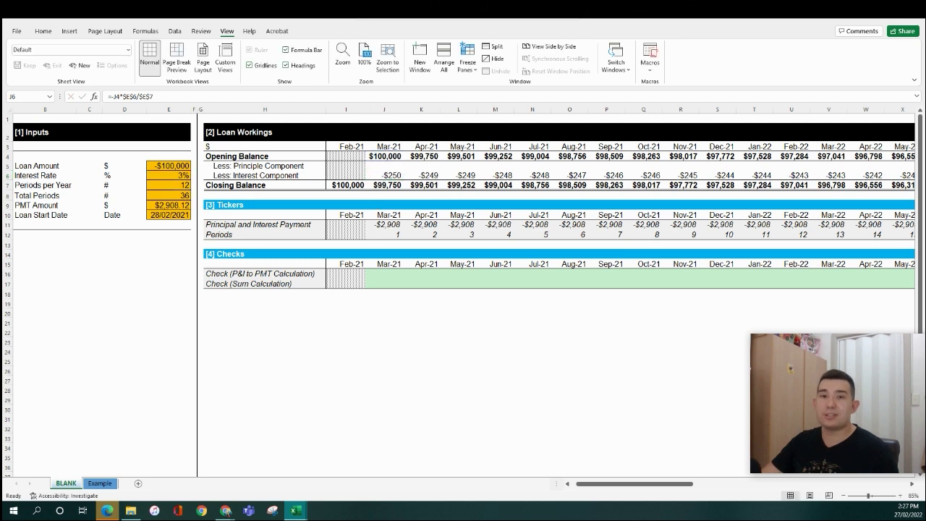
# Examine the empty Mar-21 principal component cell J5 alongside the payment ticker formula in J11 and the interest component in J6.
pyautogui.click(390, 165)
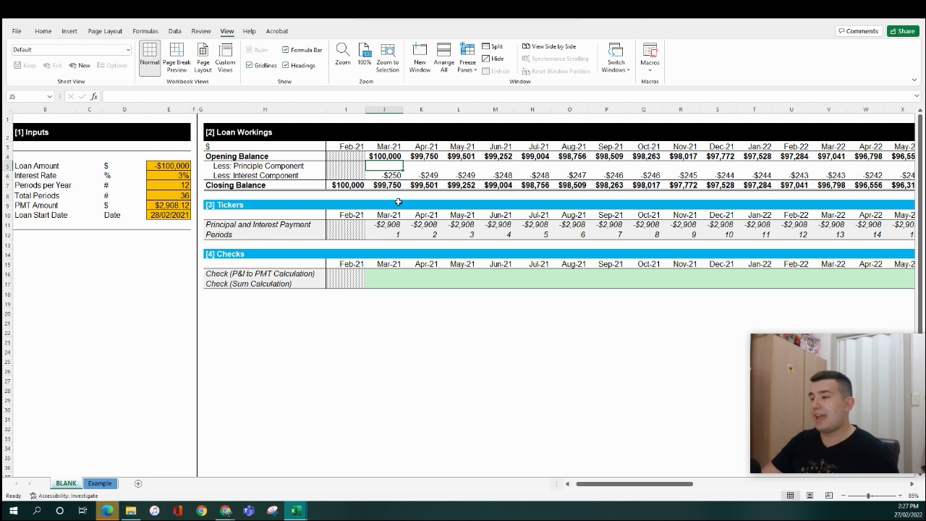
pyautogui.click(393, 226)
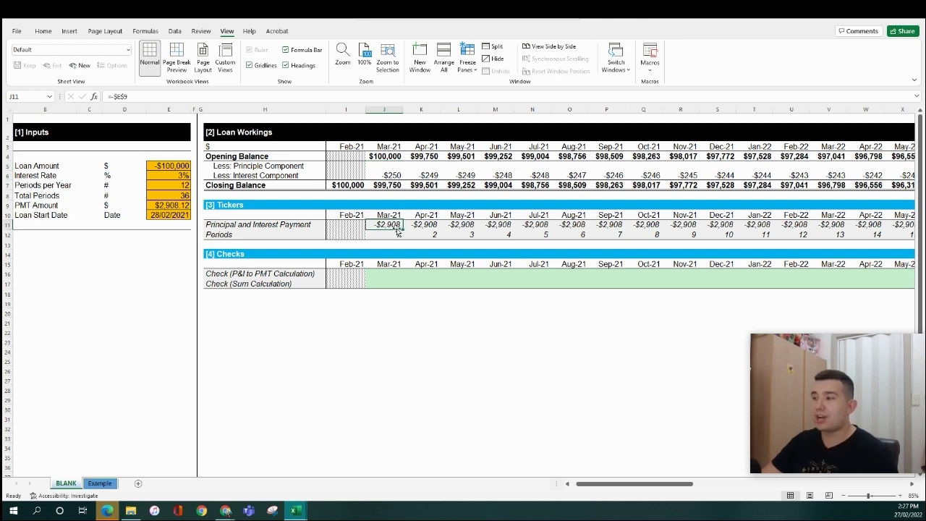
pyautogui.click(388, 168)
pyautogui.click(392, 225)
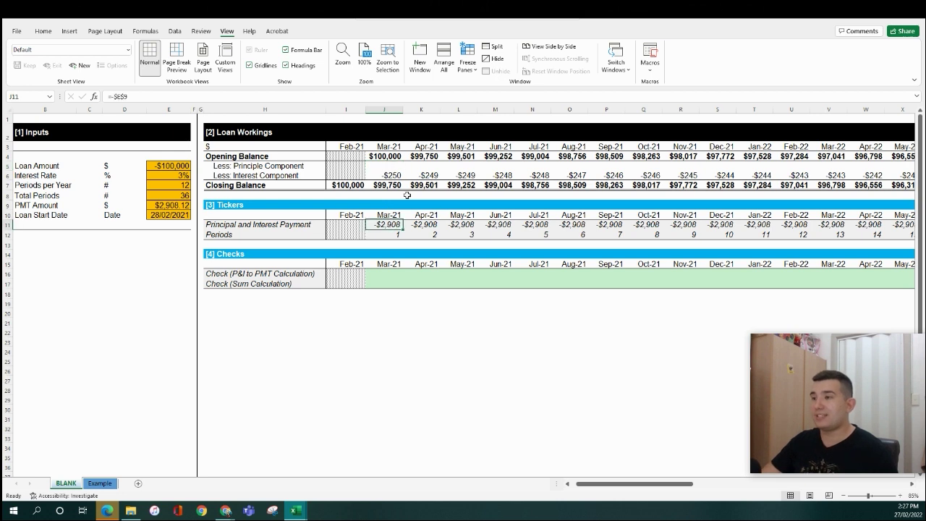
pyautogui.doubleClick(395, 228)
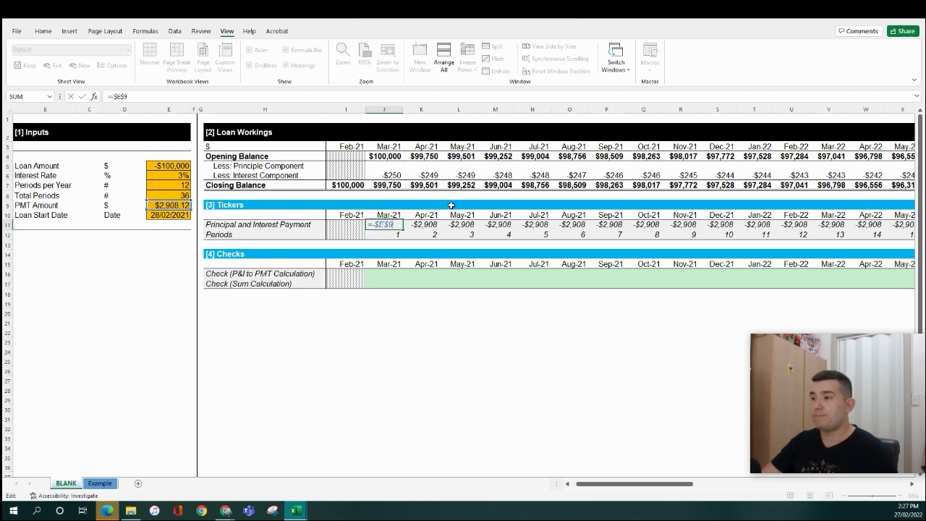
pyautogui.press('Escape')
pyautogui.click(393, 242)
pyautogui.click(396, 179)
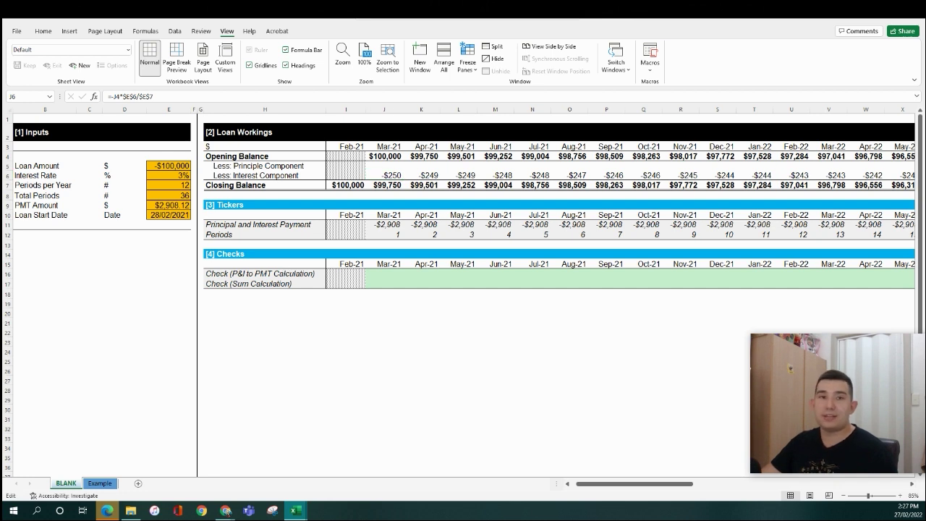
pyautogui.click(359, 215)
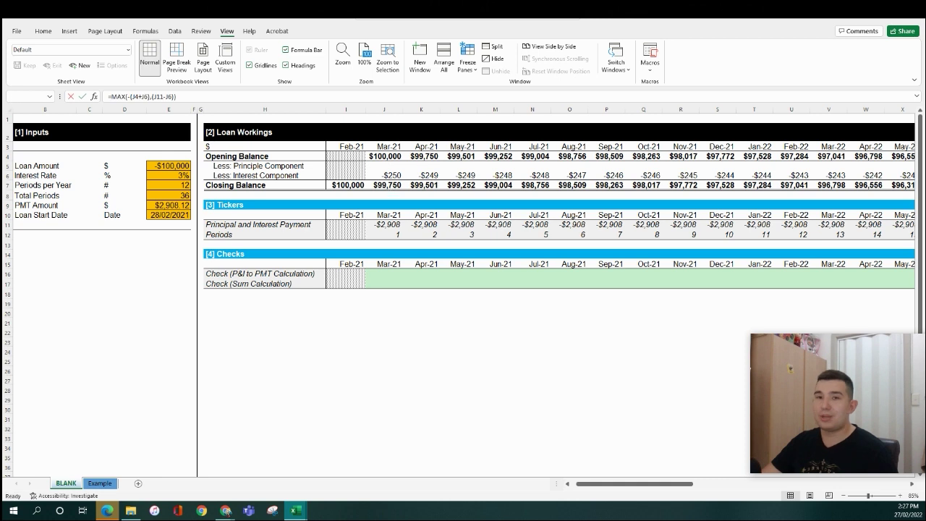
pyautogui.doubleClick(391, 186)
pyautogui.press('F2')
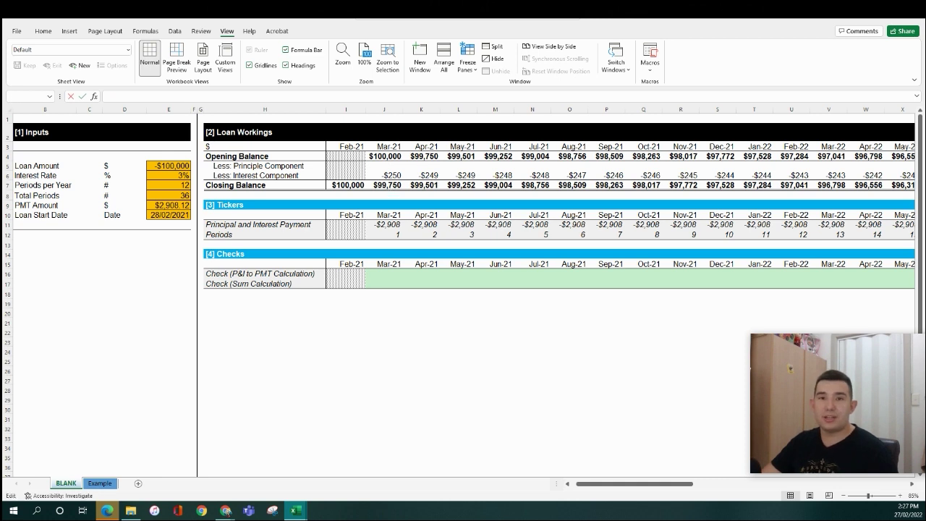
pyautogui.press('Escape')
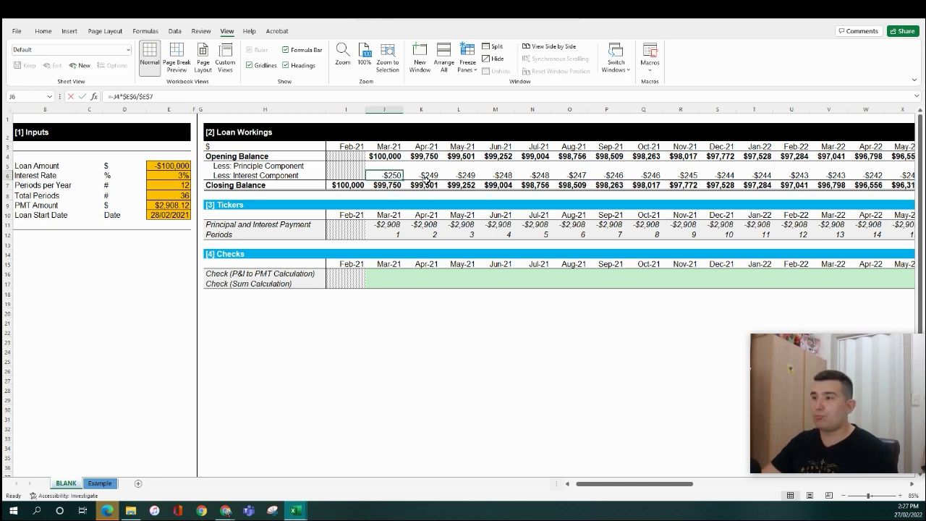
pyautogui.click(398, 167)
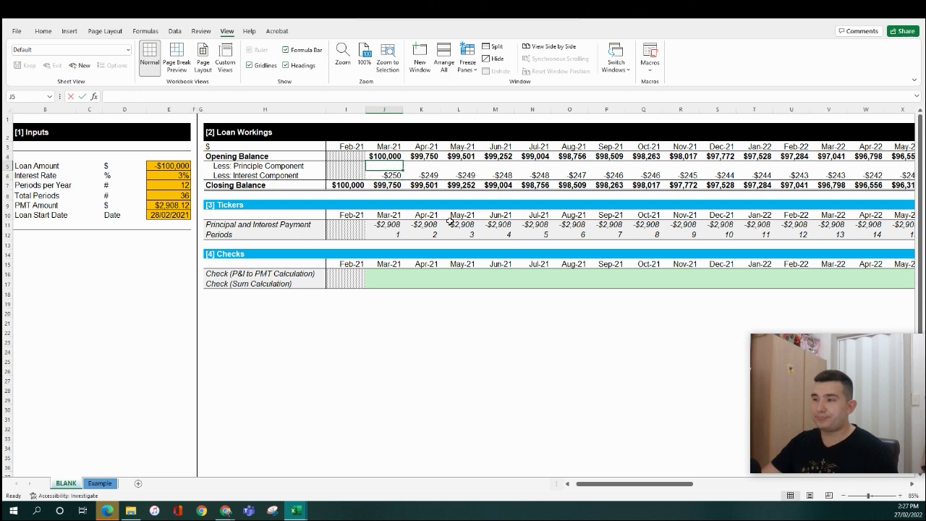
# Change the Mar-21 Closing Balance formula in J7 to =MAX(SUM(J4:J6),0).
pyautogui.click(390, 185)
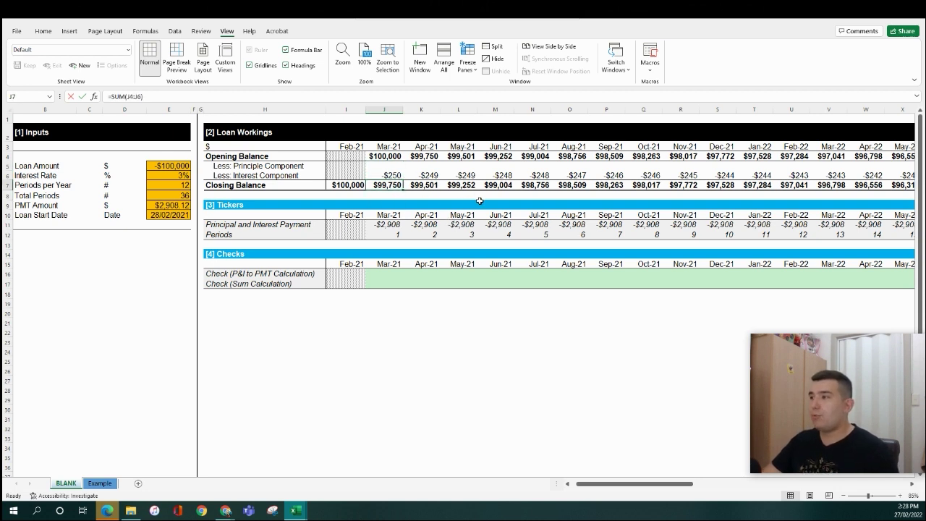
pyautogui.click(834, 186)
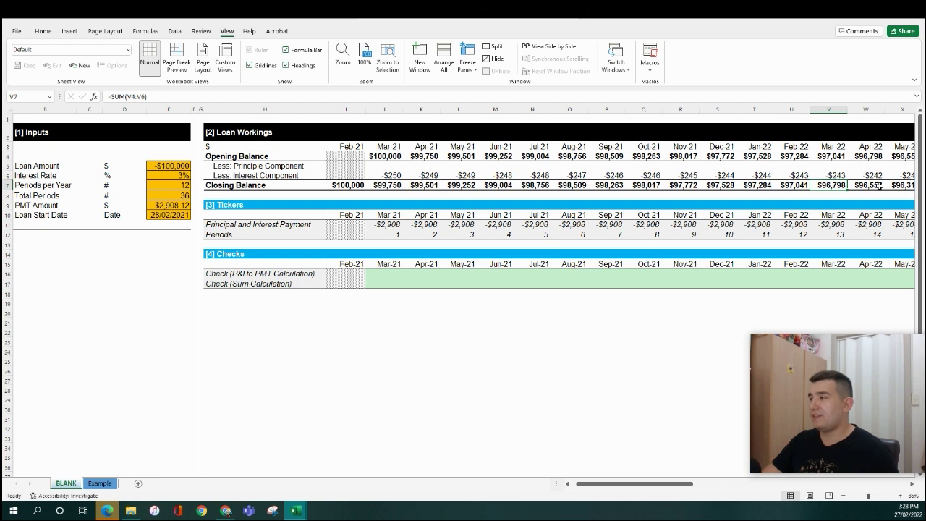
pyautogui.click(392, 186)
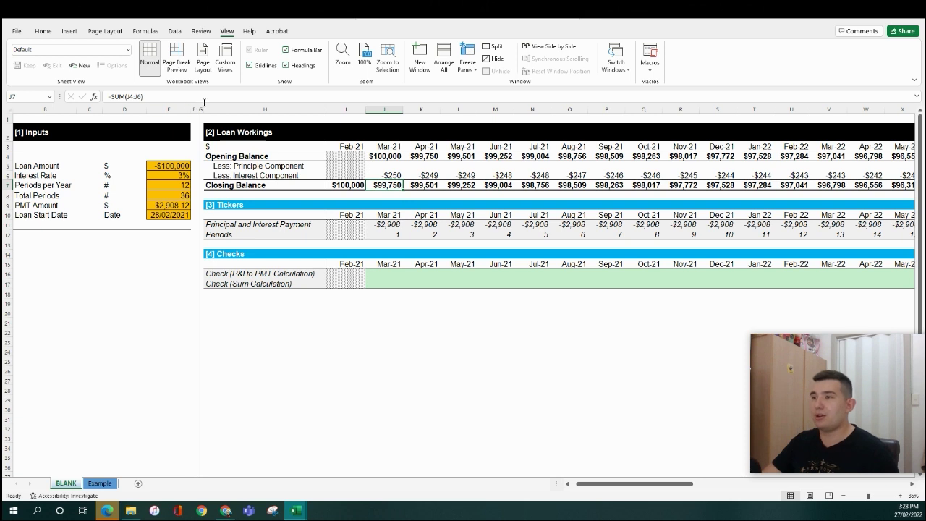
pyautogui.moveTo(143, 97); pyautogui.dragTo(107, 99)
pyautogui.hotkey('ctrl', 'v')
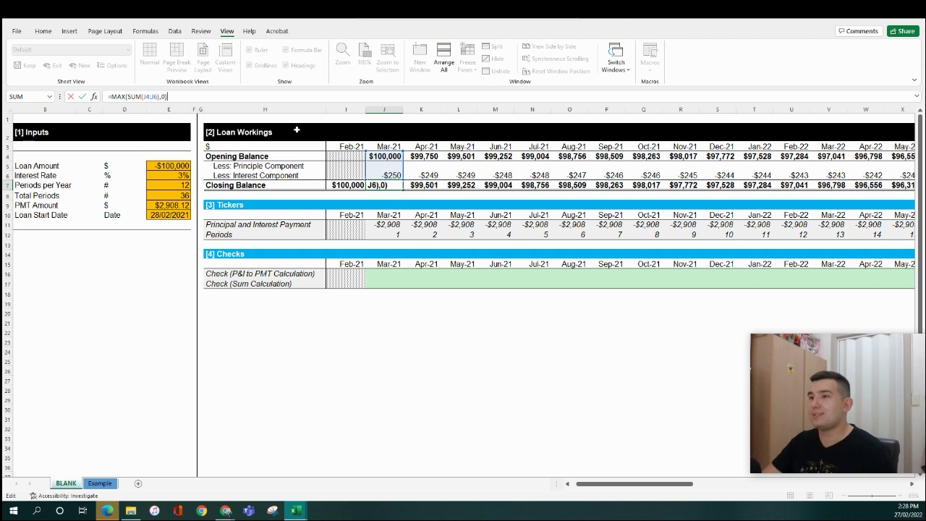
pyautogui.hotkey('ctrl', 'Return')
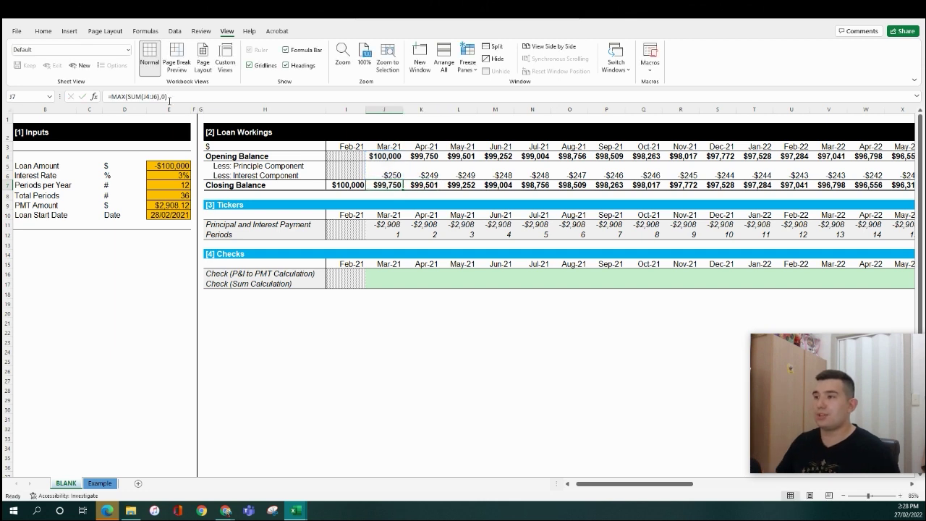
# Copy the revised closing balance formula from J7 and paste it as formulas only across row 7 through column BQ.
pyautogui.hotkey('ctrl', 'c')
pyautogui.hotkey('ctrl', 'shift', 'Right')
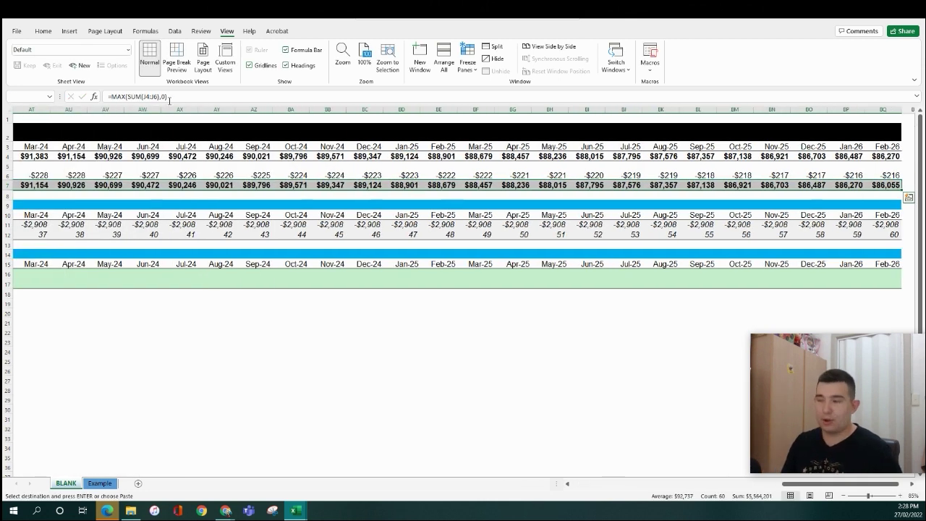
pyautogui.hotkey('ctrl', 'alt', 'v')
pyautogui.press('f')
pyautogui.press('Return')
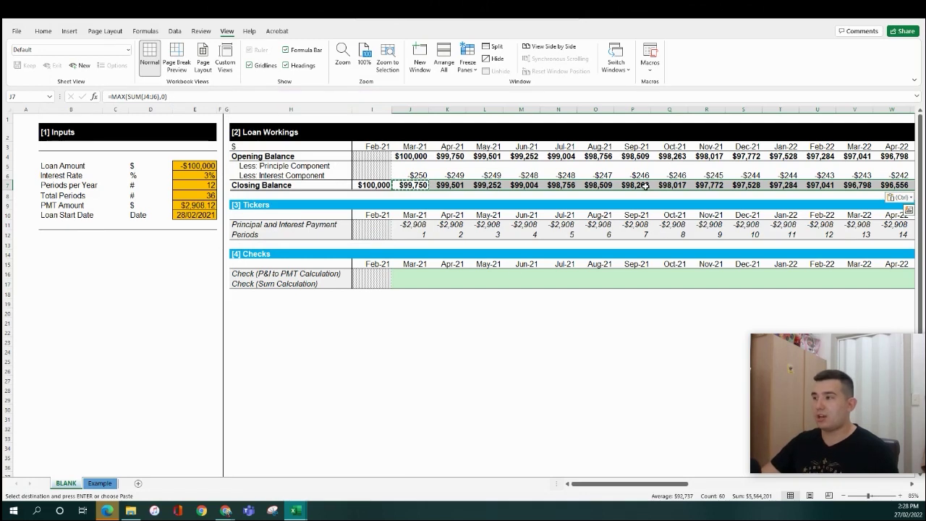
pyautogui.hotkey('ctrl', 'Right')
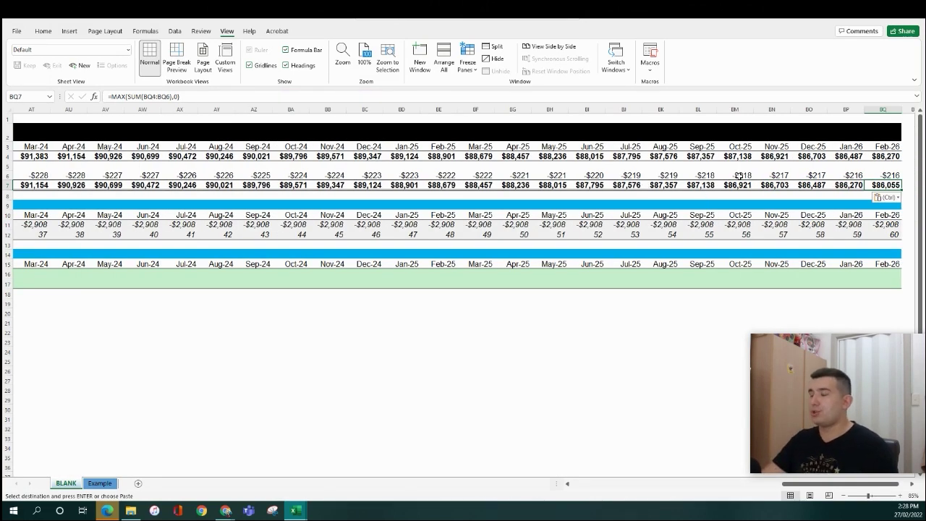
pyautogui.click(585, 173)
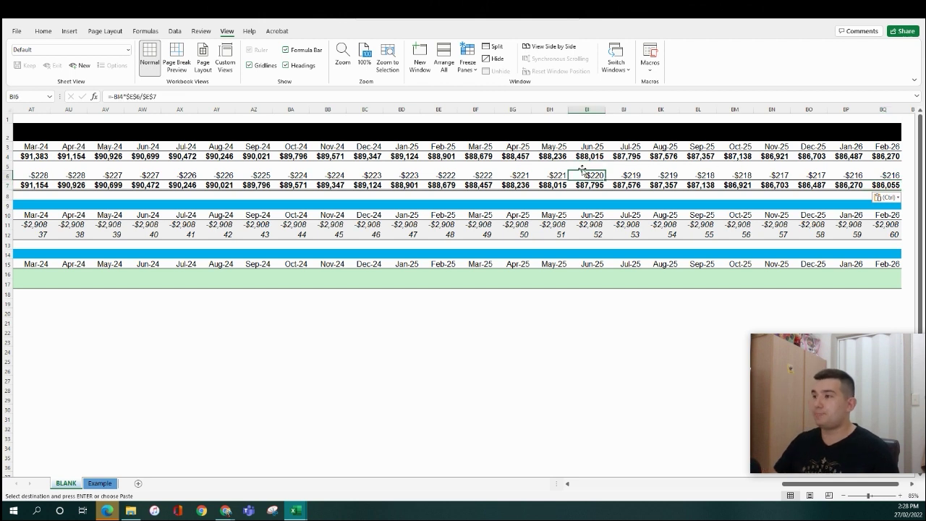
# Enter the Mar-21 Principal Component formula =J11-J6 in J5 and check it together with the interest component in J6.
pyautogui.hotkey('ctrl', 'Left')
pyautogui.hotkey('ctrl', 'Left')
pyautogui.hotkey('ctrl', 'Left')
pyautogui.hotkey('ctrl', 'Left')
pyautogui.hotkey('ctrl', 'Left')
pyautogui.click(386, 166)
pyautogui.press('Escape')
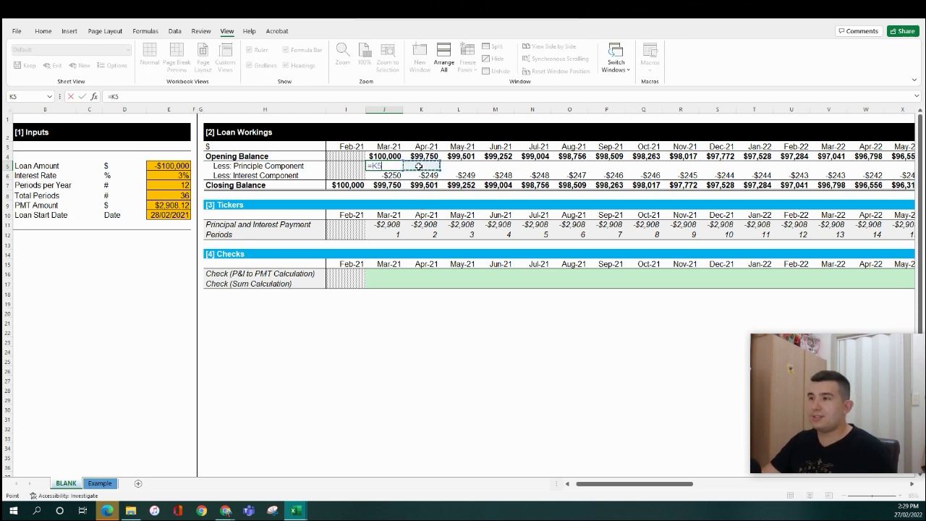
pyautogui.write('=')
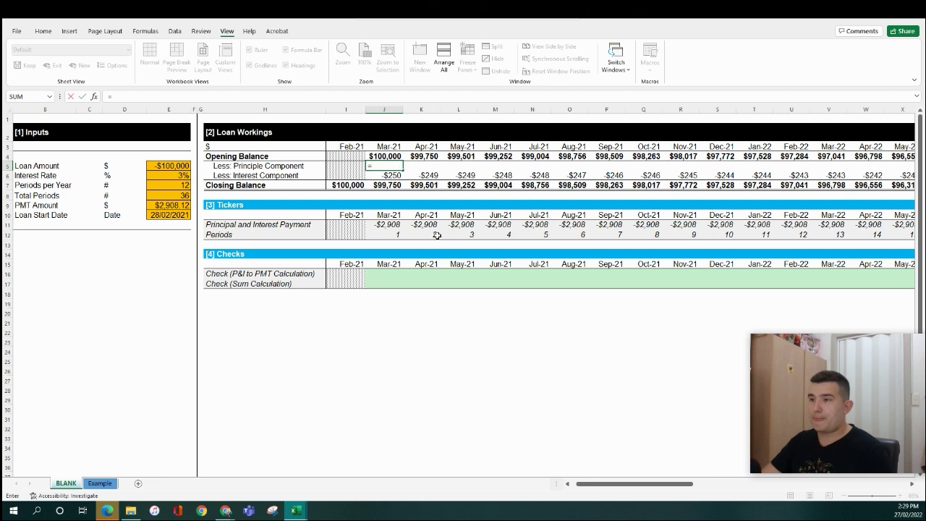
pyautogui.click(394, 225)
pyautogui.write('-')
pyautogui.click(394, 176)
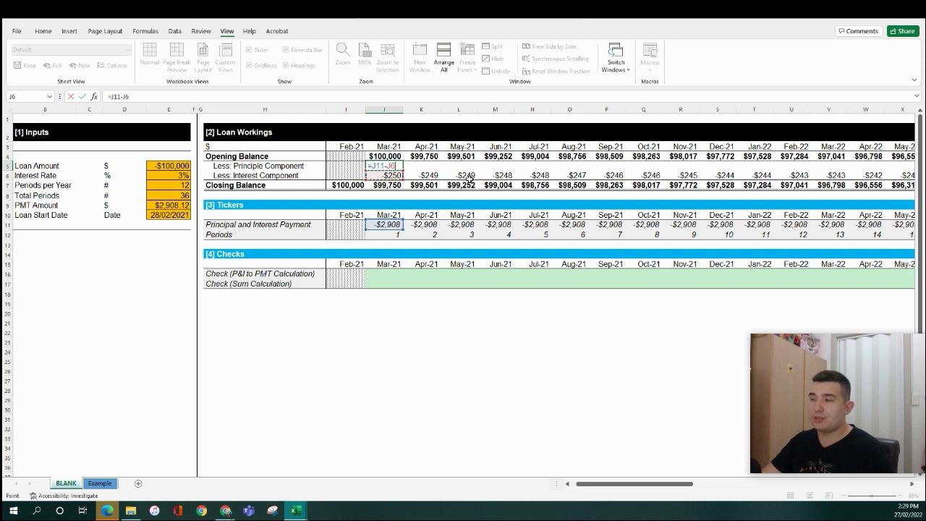
pyautogui.press('Return')
pyautogui.click(422, 166)
pyautogui.press('Left')
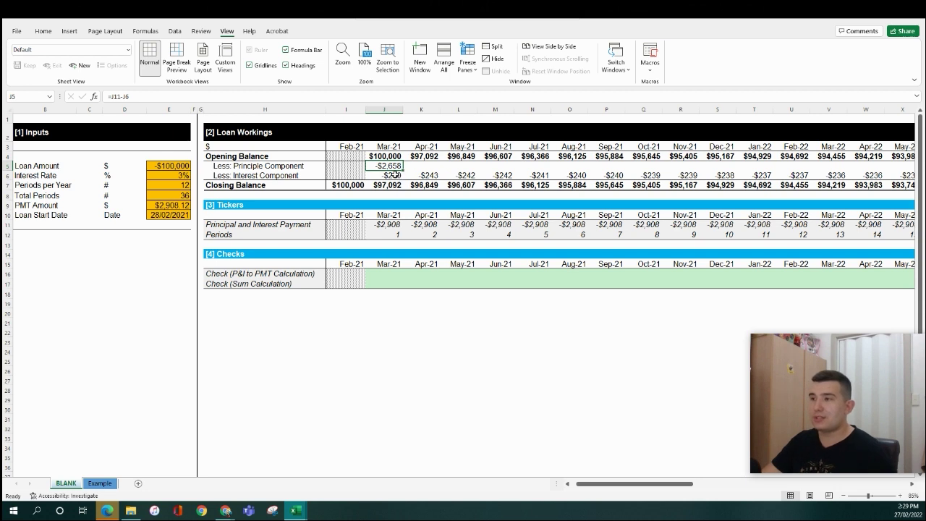
pyautogui.click(398, 175)
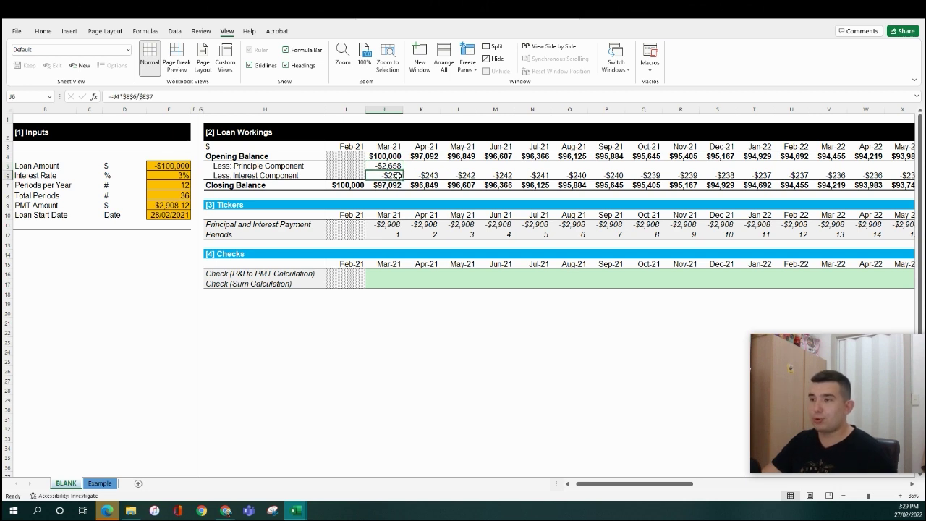
pyautogui.moveTo(397, 176); pyautogui.dragTo(399, 166)
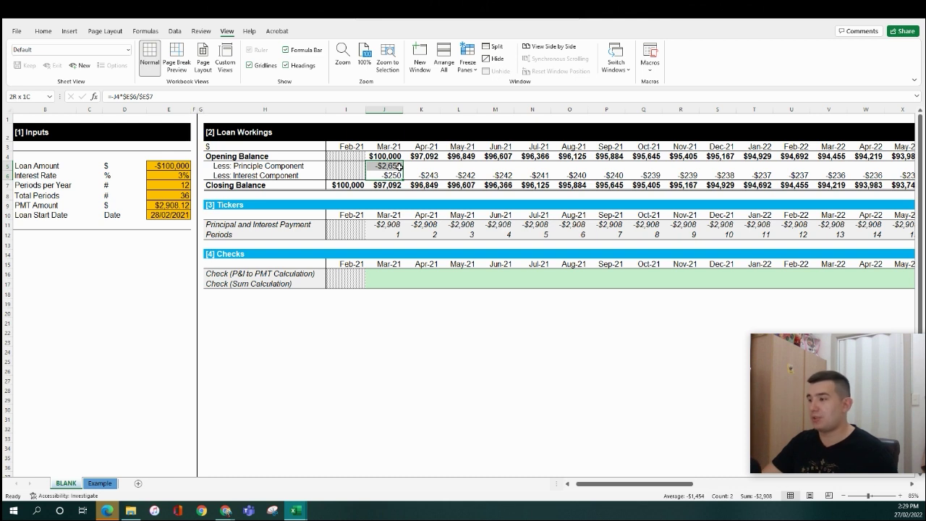
# Enter the Mar-21 Check (Sum Calculation) formula =SUM(J4:J6)-J7 in J17.
pyautogui.click(372, 274)
pyautogui.click(381, 283)
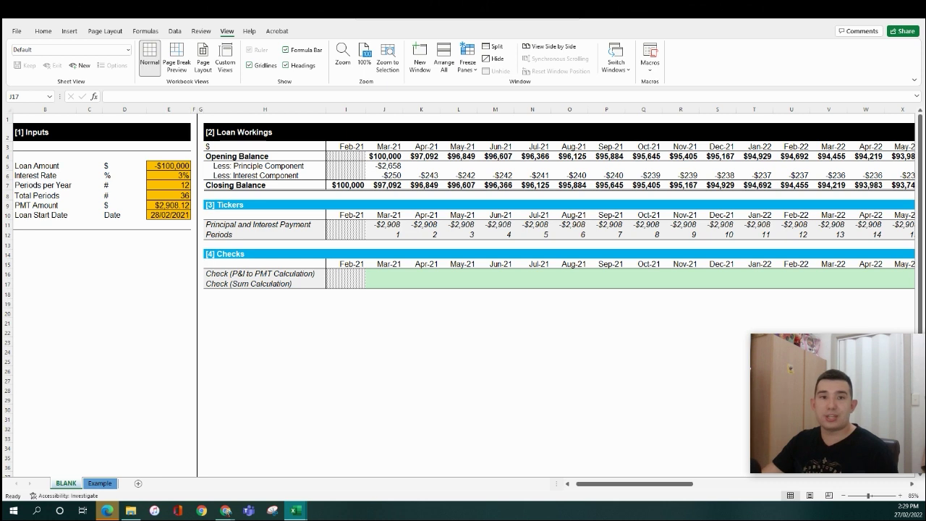
pyautogui.press('F2')
pyautogui.press('Escape')
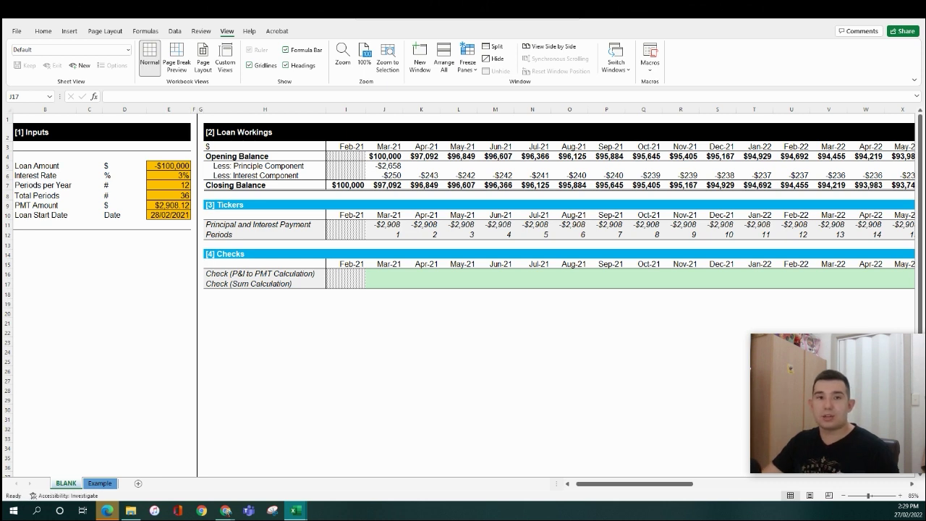
pyautogui.click(391, 282)
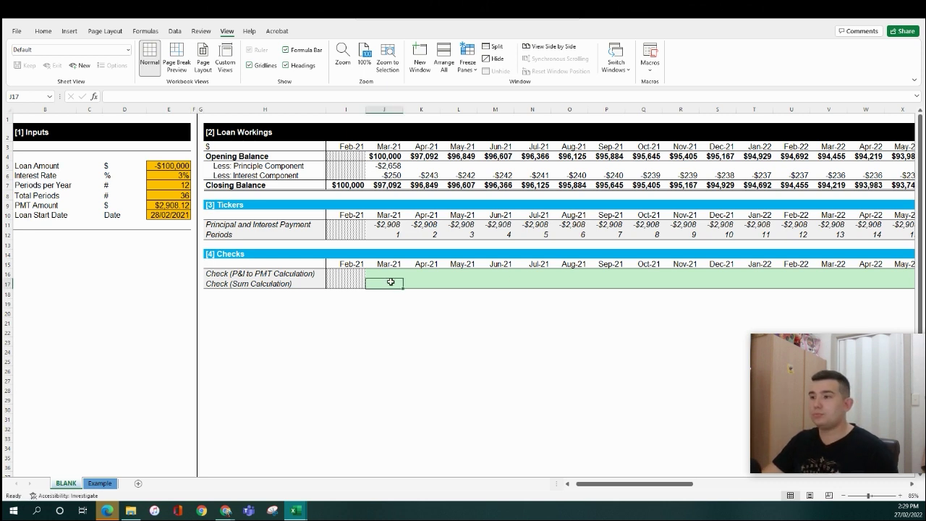
pyautogui.click(251, 99)
pyautogui.hotkey('ctrl', 'v')
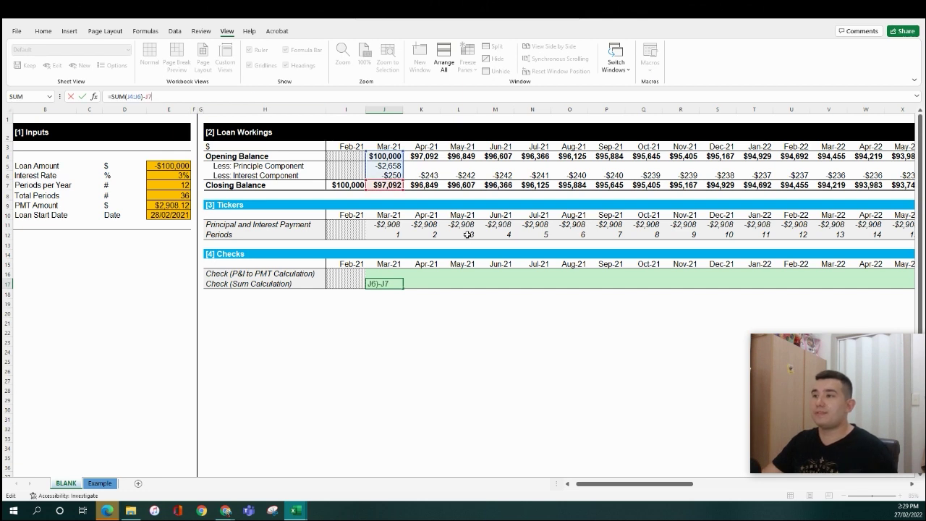
pyautogui.press('Tab')
pyautogui.press('Left')
# Copy the sum check formula from J17 and paste it across row 17 through column BQ.
pyautogui.hotkey('ctrl', 'c')
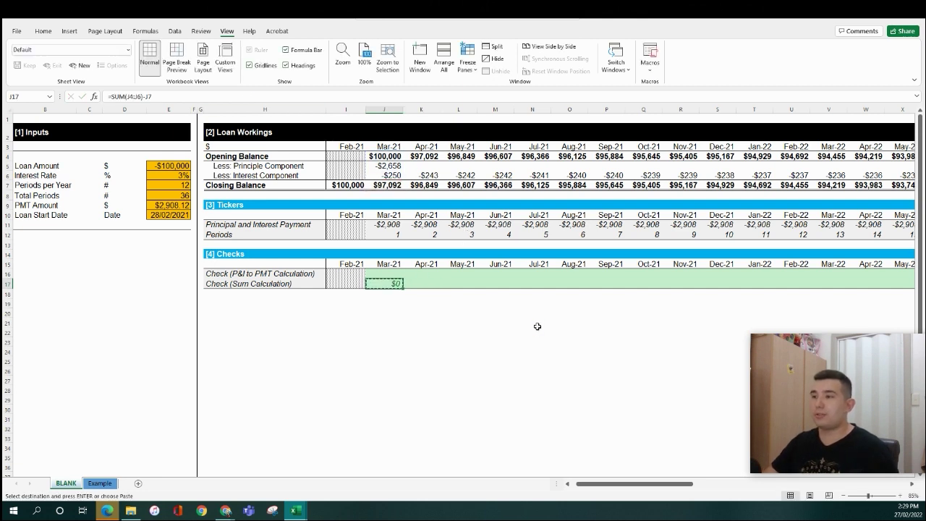
pyautogui.press('Up')
pyautogui.press('Up')
pyautogui.hotkey('ctrl', 'Right')
pyautogui.press('Down')
pyautogui.press('Down')
pyautogui.hotkey('ctrl', 'shift', 'Left')
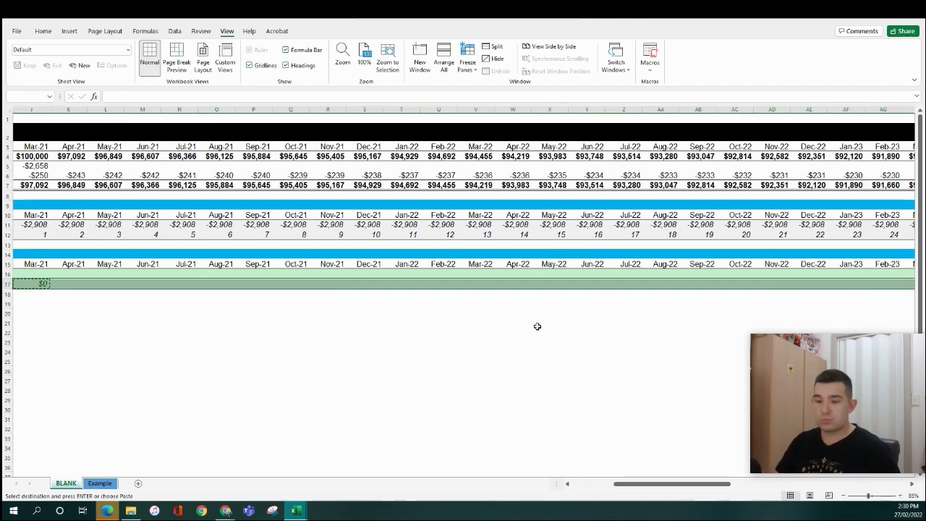
pyautogui.hotkey('ctrl', 'v')
pyautogui.press('Home')
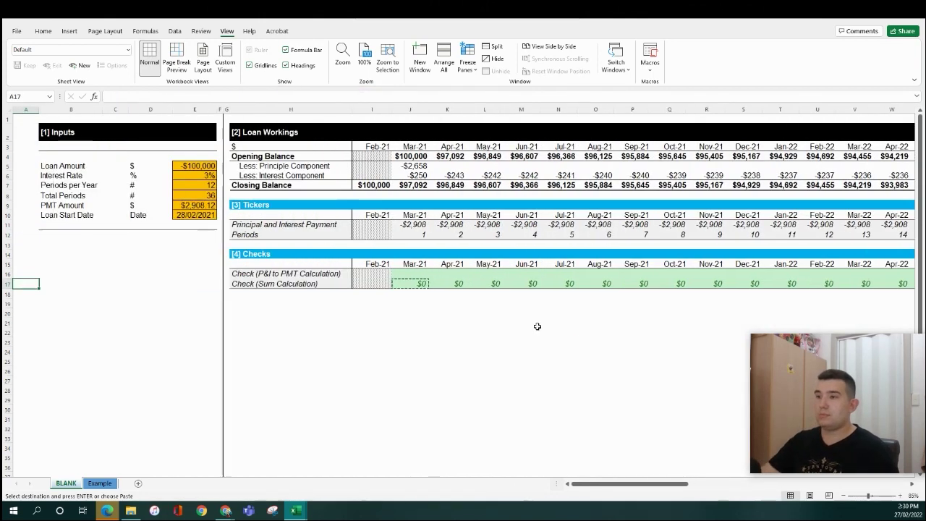
# Copy the principal component formula from J5 and paste it across row 5 through column BQ.
pyautogui.click(435, 192)
pyautogui.click(419, 185)
pyautogui.click(438, 164)
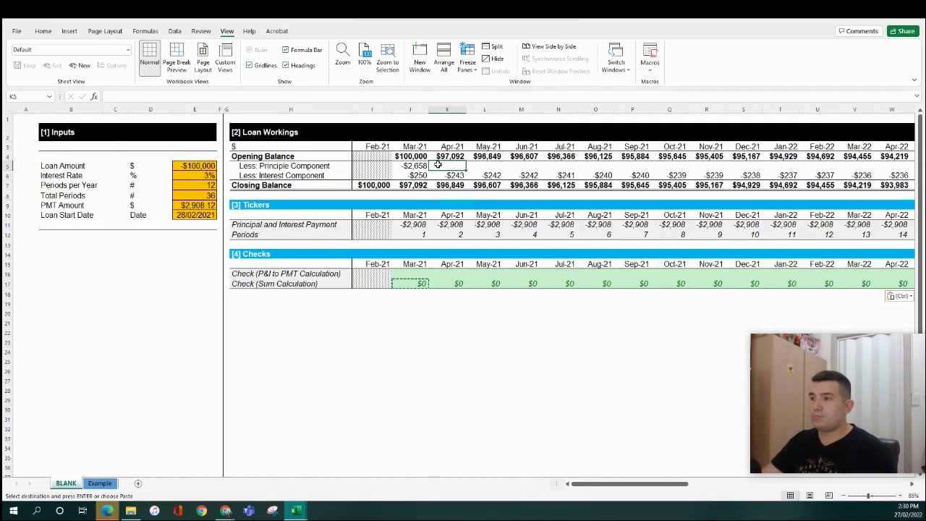
pyautogui.click(422, 164)
pyautogui.hotkey('ctrl', 'c')
pyautogui.press('Up')
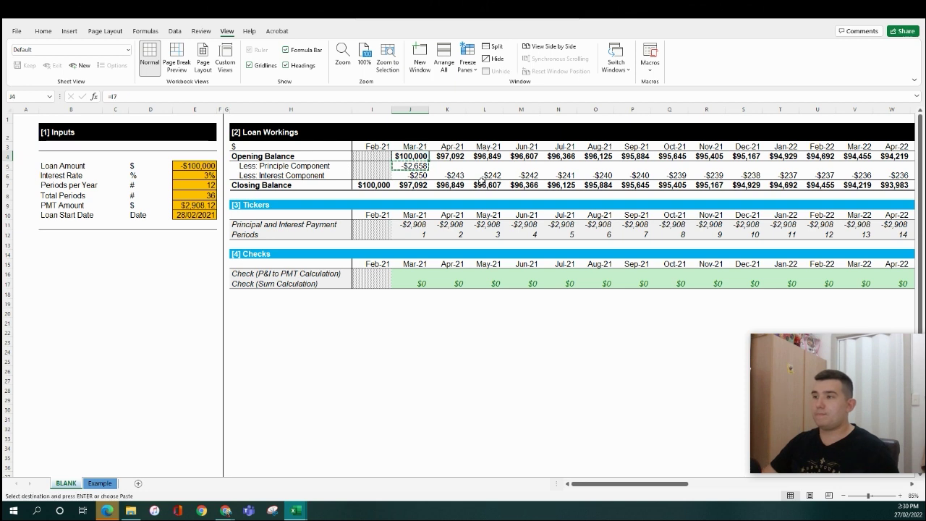
pyautogui.hotkey('ctrl', 'Right')
pyautogui.press('Down')
pyautogui.hotkey('ctrl', 'shift', 'Left')
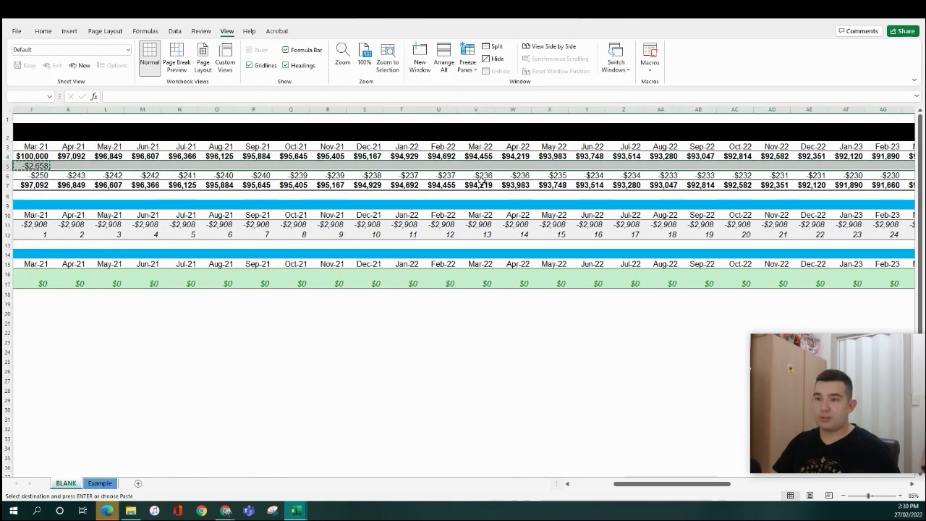
pyautogui.hotkey('ctrl', 'alt', 'v')
pyautogui.press('Return')
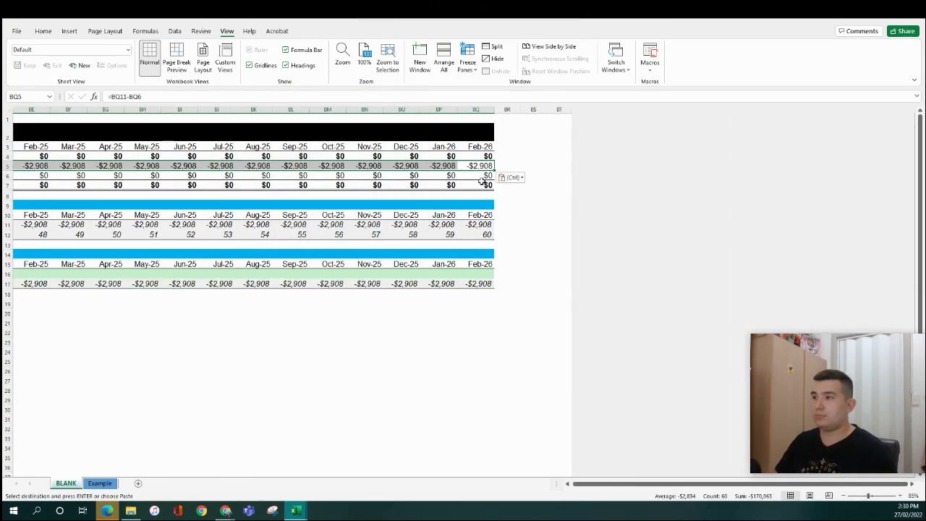
pyautogui.hotkey('ctrl', 'BackSpace')
pyautogui.hotkey('ctrl', 'Left')
pyautogui.hotkey('ctrl', 'Left')
pyautogui.hotkey('ctrl', 'Left')
pyautogui.hotkey('ctrl', 'Left')
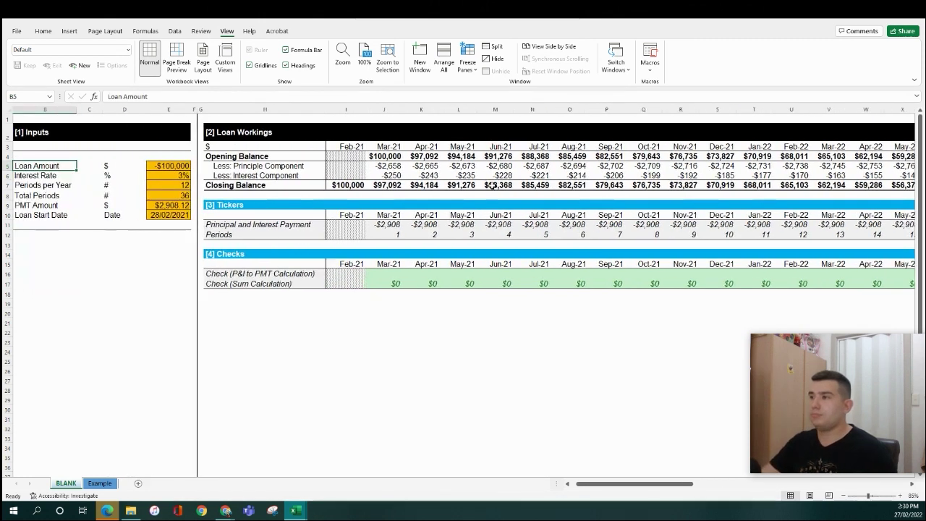
# Review the sum check formula in J17 and the empty Mar-21 P&I to PMT check cell J16.
pyautogui.click(460, 187)
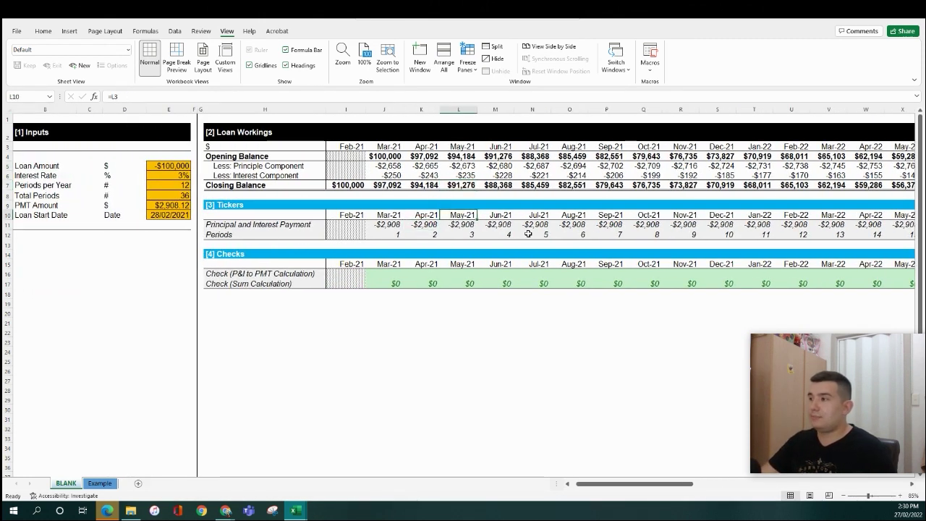
pyautogui.click(369, 280)
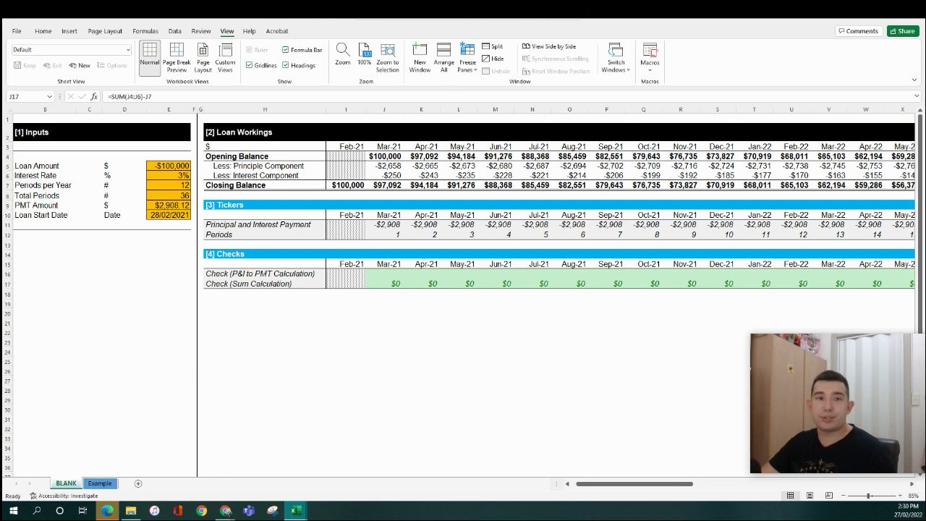
pyautogui.press('F2')
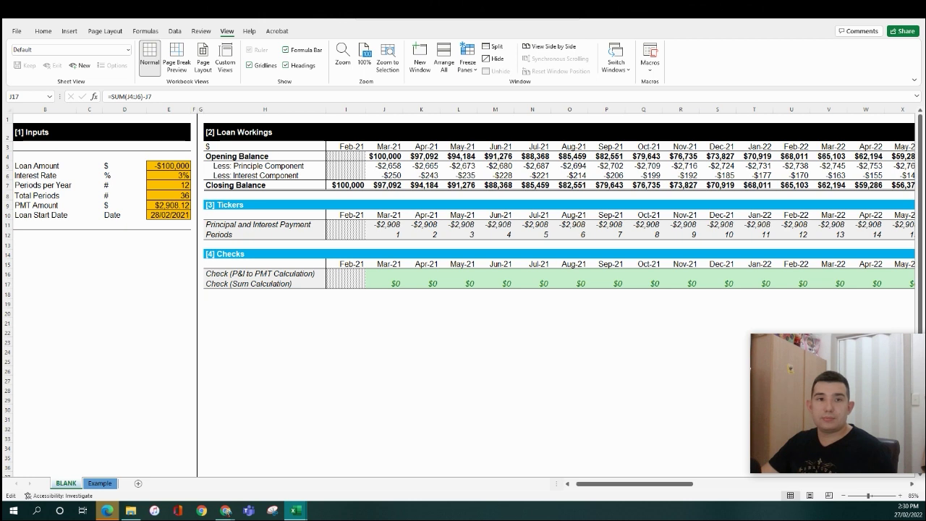
pyautogui.click(384, 273)
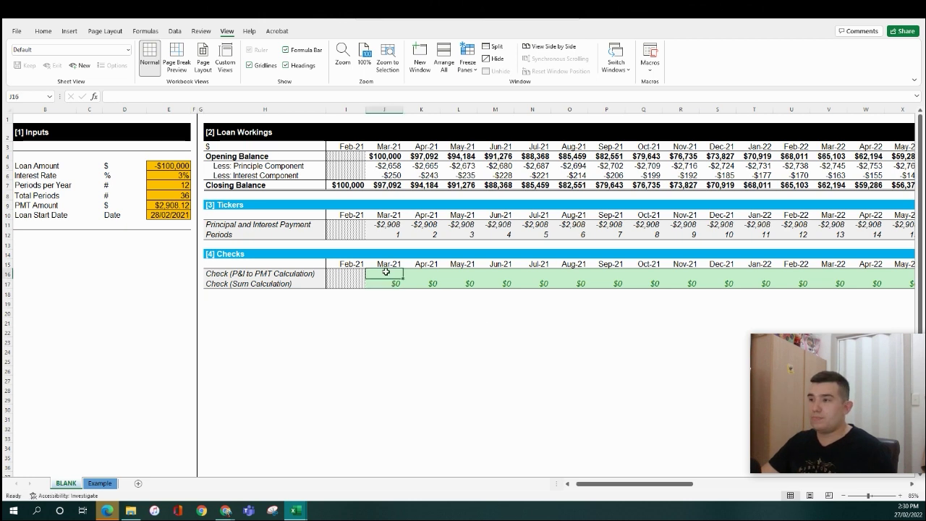
# Set the Total Periods input in E8 to 12.
pyautogui.click(181, 196)
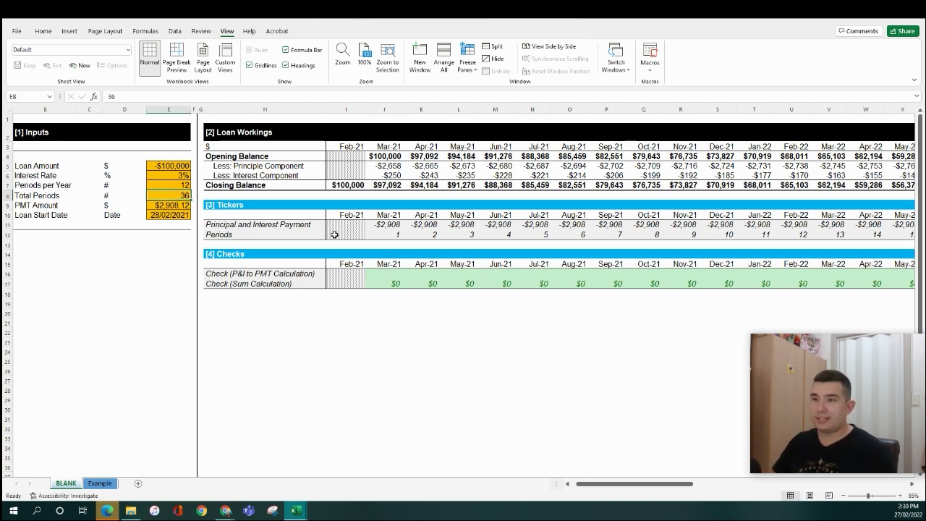
pyautogui.write('12')
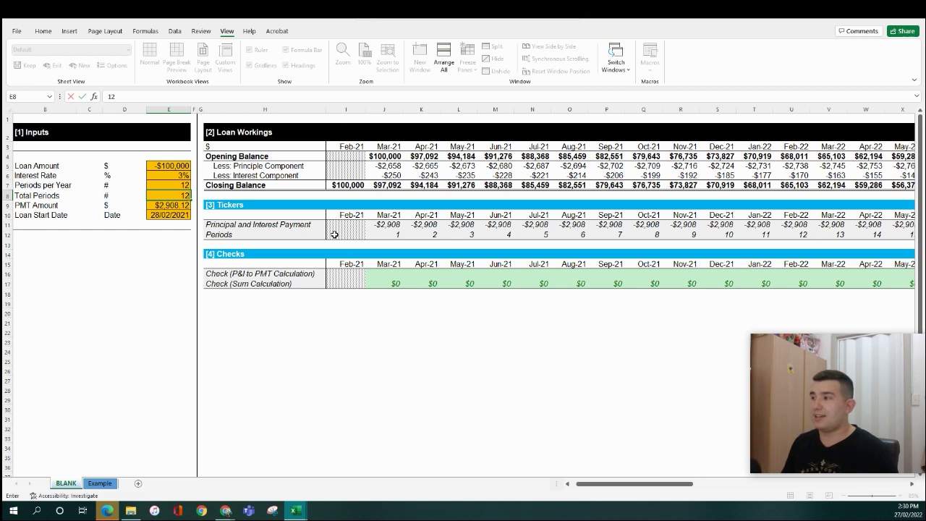
pyautogui.press('Return')
# Examine the Feb-22 closing balance and principal component, and the Mar-22 principal and interest formulas in V5 and V6.
pyautogui.click(797, 185)
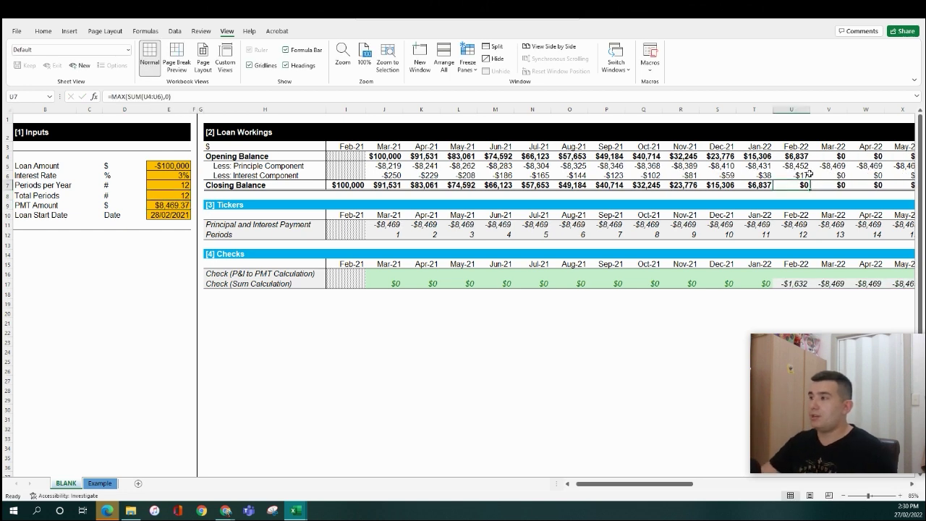
pyautogui.click(804, 166)
pyautogui.click(838, 164)
pyautogui.press('F2')
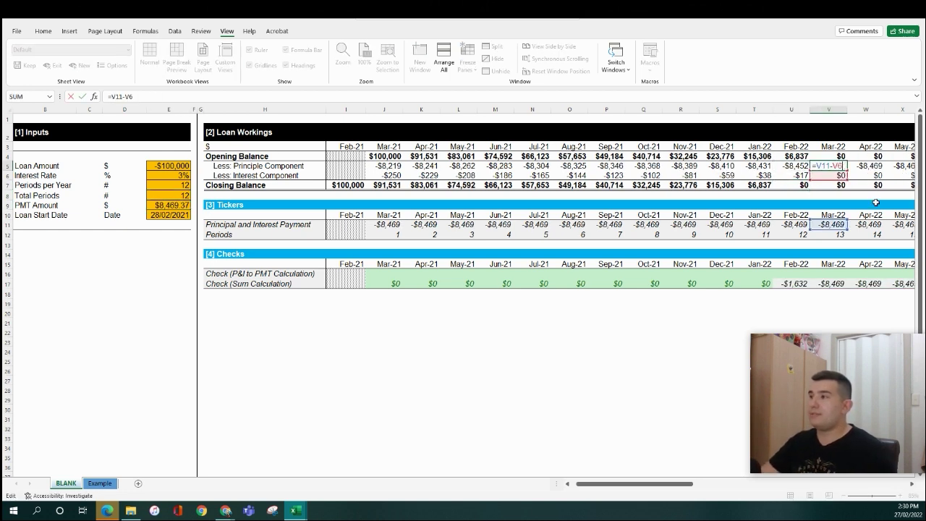
pyautogui.press('Escape')
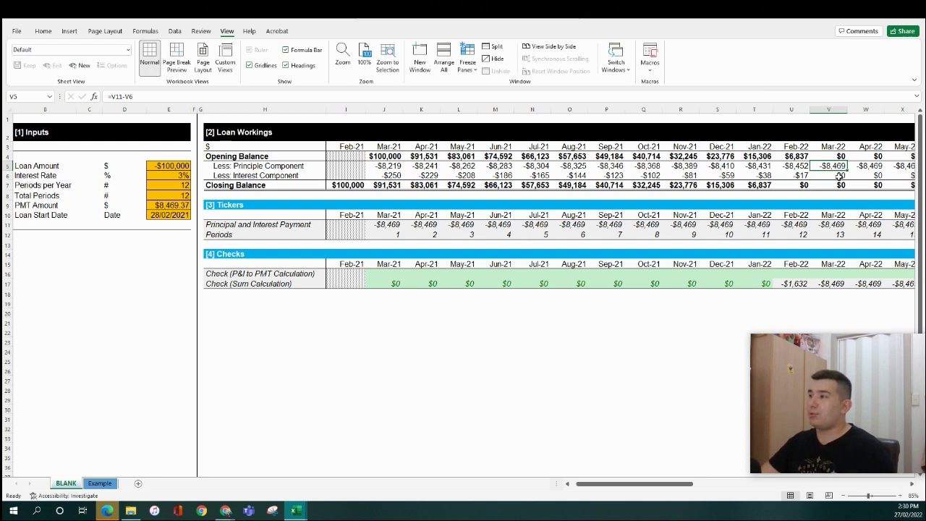
pyautogui.click(839, 176)
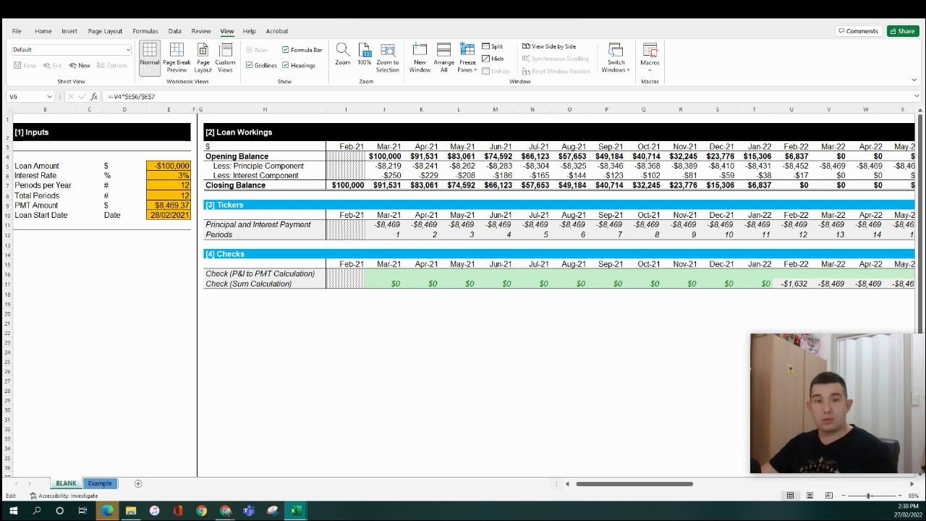
pyautogui.press('Escape')
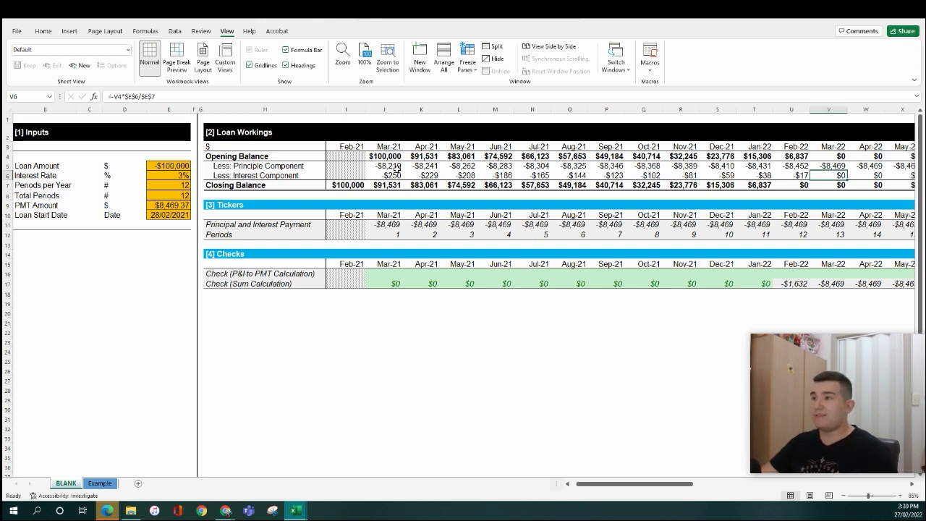
# Replace the Mar-21 Principal Component formula in J5 with =MAX(-(J4+J6),(J11-J6)).
pyautogui.click(385, 166)
pyautogui.moveTo(128, 96); pyautogui.dragTo(75, 97)
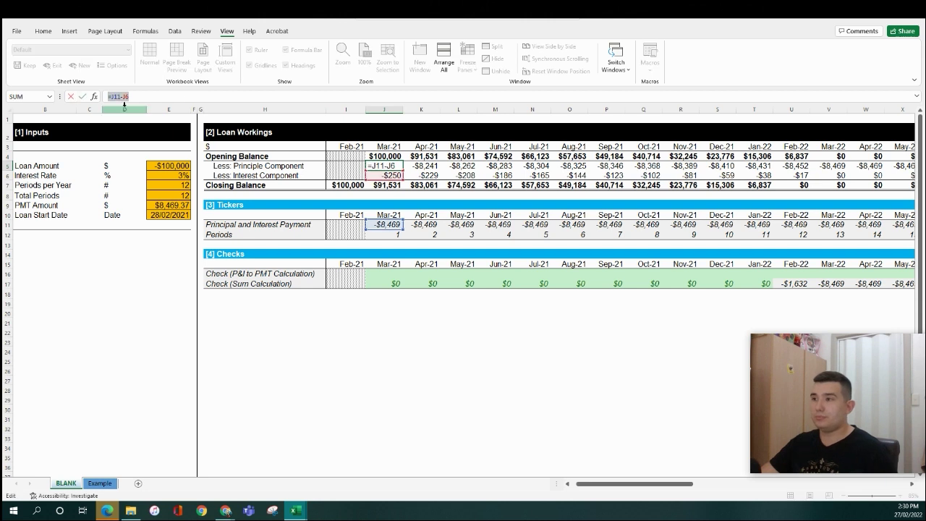
pyautogui.hotkey('ctrl', 'v')
pyautogui.click(420, 169)
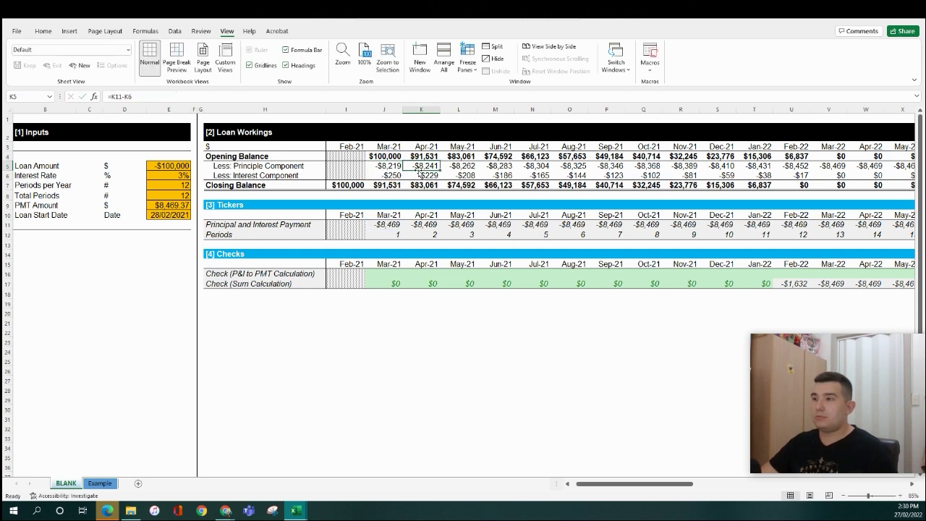
# Examine the cell references in the revised MAX formula in J5 and compare it with the closing balance formula in J7.
pyautogui.press('Left')
pyautogui.press('F2')
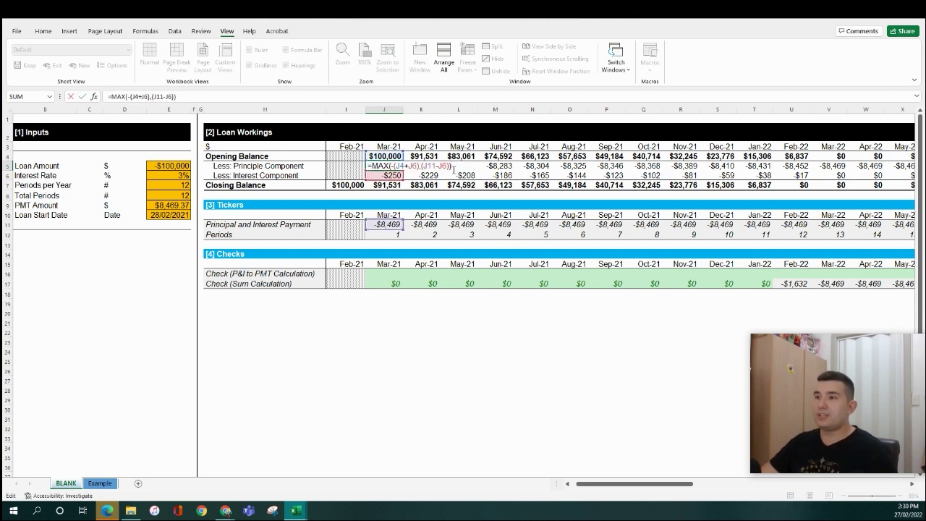
pyautogui.click(132, 97)
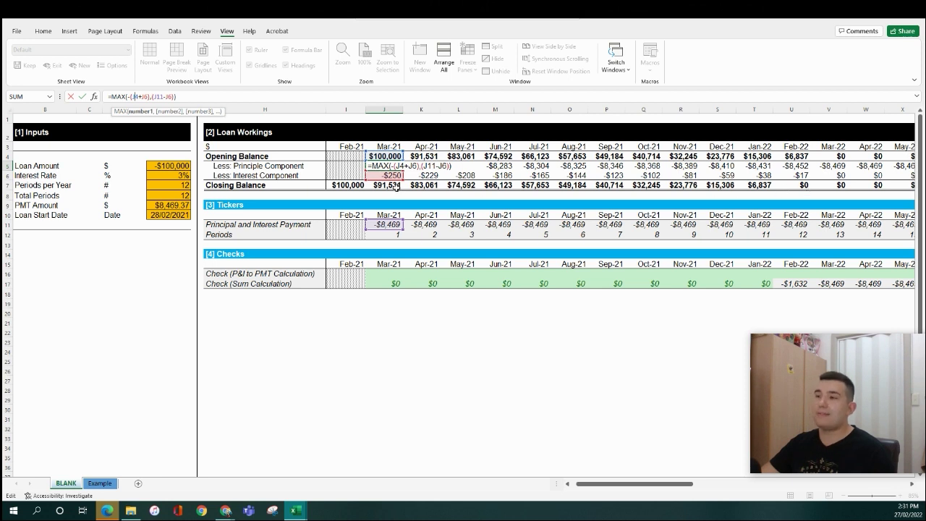
pyautogui.click(388, 187)
pyautogui.doubleClick(389, 186)
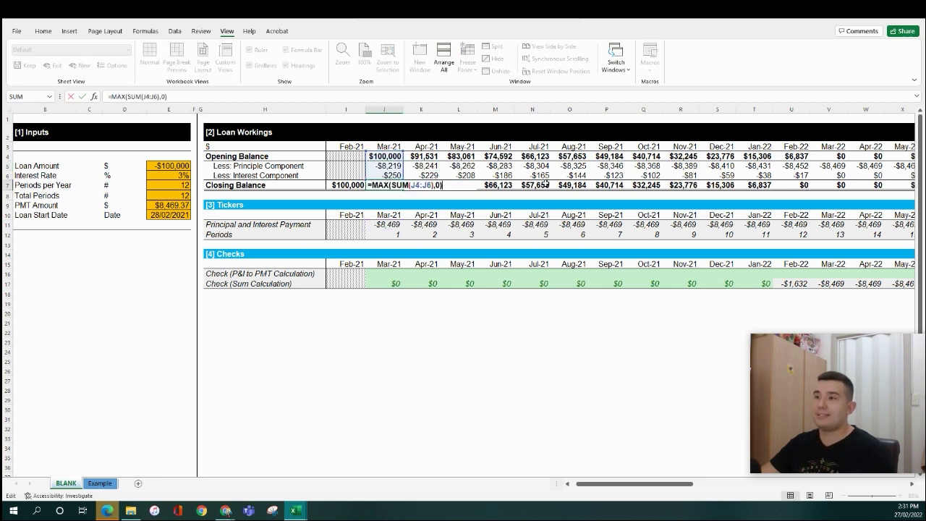
pyautogui.click(399, 167)
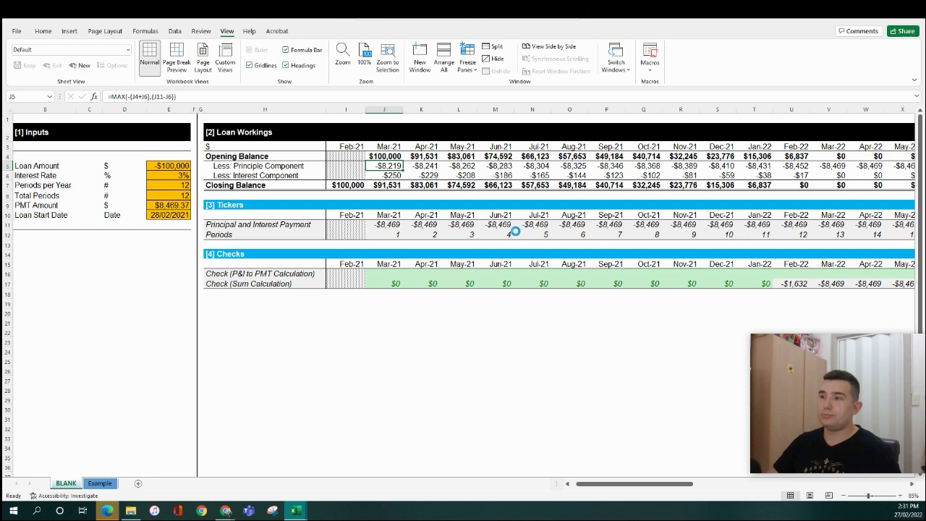
# Copy the revised Principal Component formula from J5 across row 5 through Feb-26, pasting formulas only.
pyautogui.hotkey('ctrl', 'c')
pyautogui.hotkey('ctrl', 'shift', 'Right')
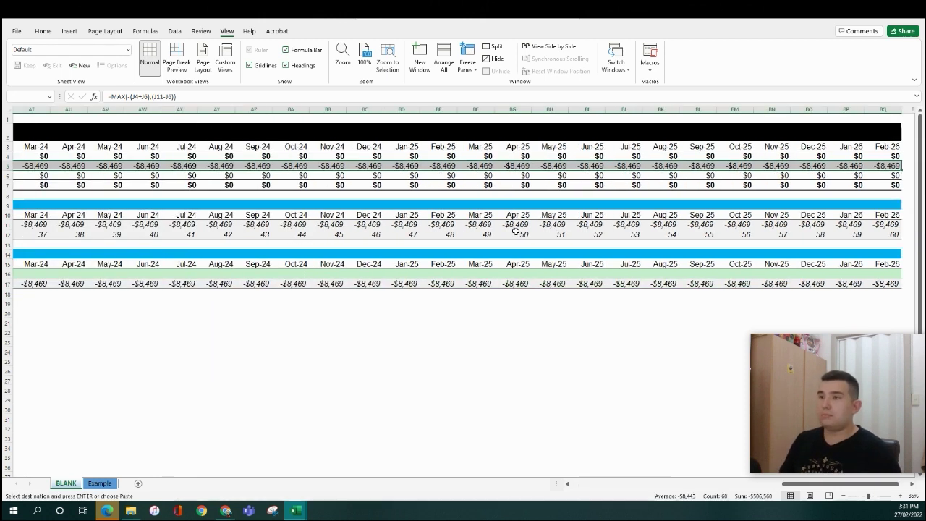
pyautogui.hotkey('ctrl', 'BackSpace')
pyautogui.hotkey('ctrl', 'alt', 'v')
pyautogui.press('f')
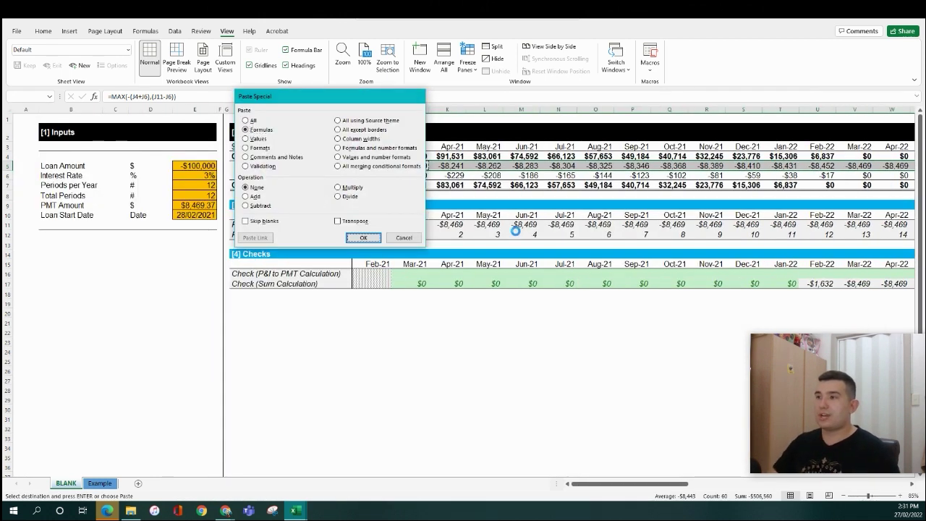
pyautogui.press('Return')
# Examine the first months' principal and interest components, the Feb-22 closing balance, and the period numbers from Mar-21 to Feb-22.
pyautogui.click(568, 206)
pyautogui.click(478, 176)
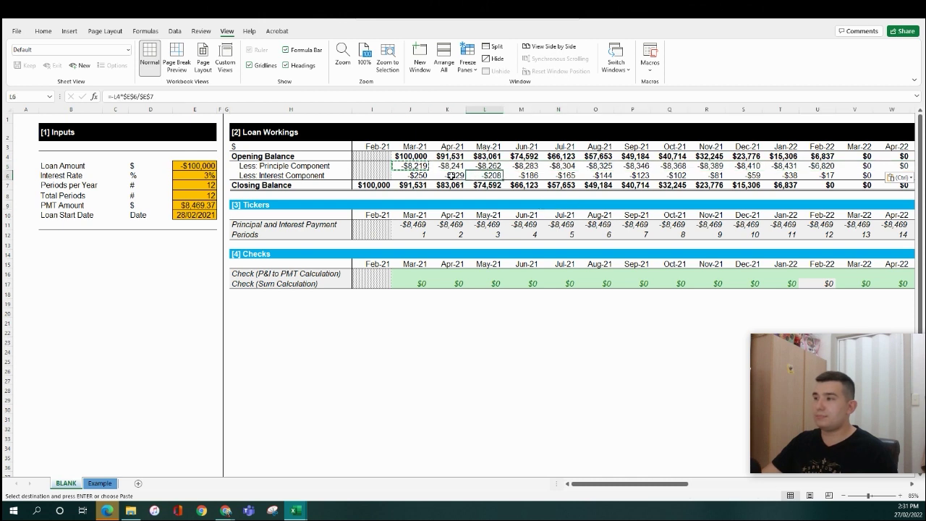
pyautogui.click(451, 176)
pyautogui.click(424, 176)
pyautogui.click(422, 170)
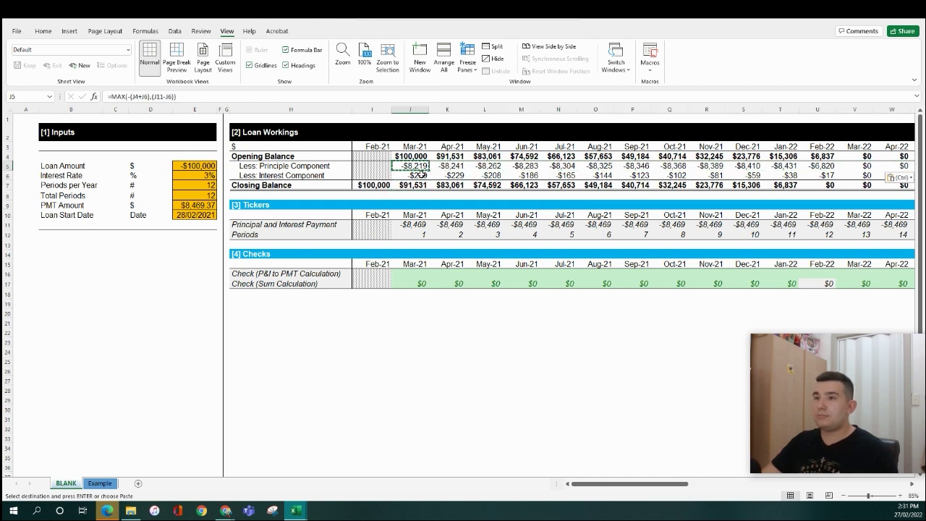
pyautogui.click(804, 188)
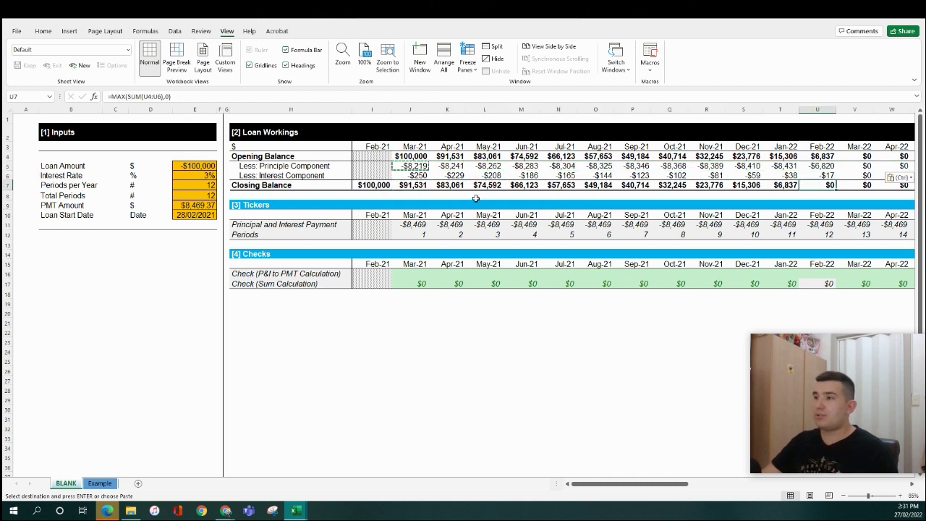
pyautogui.moveTo(424, 233); pyautogui.dragTo(818, 234)
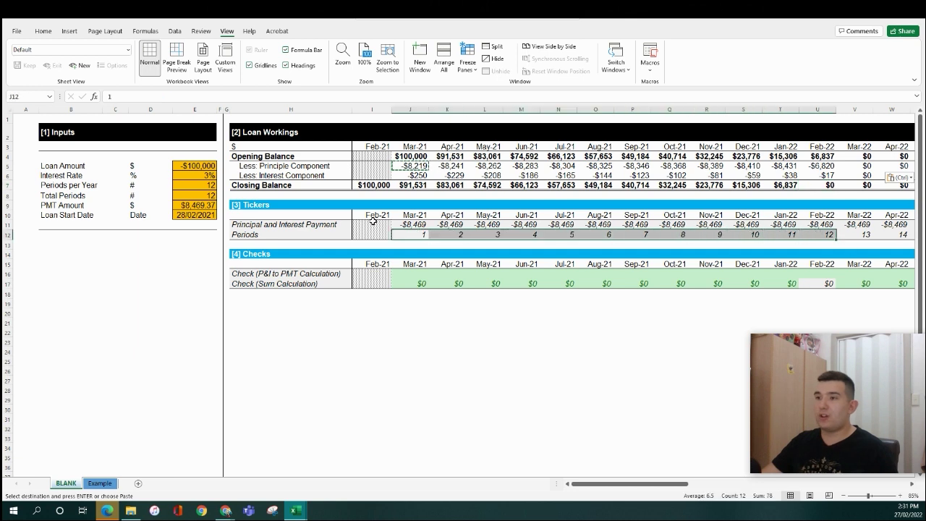
# Examine the Feb-22 closing balance formula, the Mar-22 opening balance, and the closing balances across row 7 from Mar-21 to Feb-22.
pyautogui.click(813, 184)
pyautogui.press('F2')
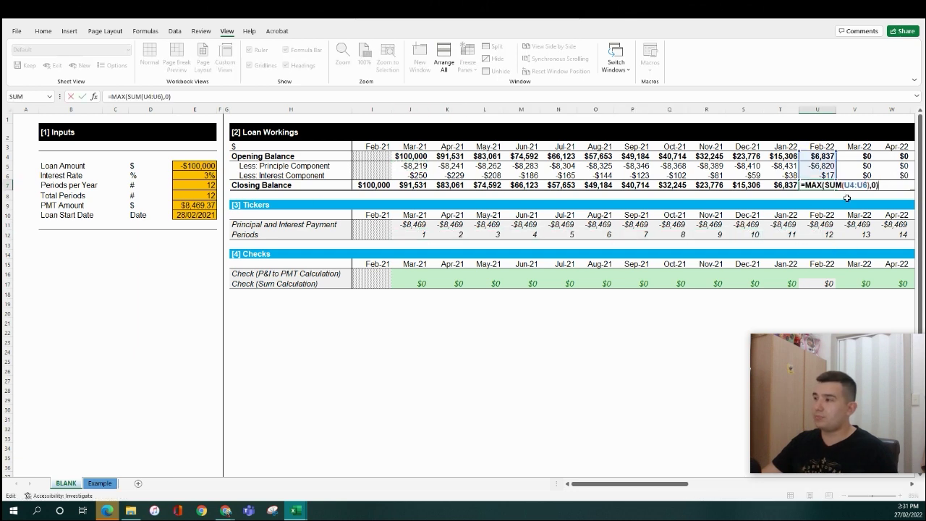
pyautogui.click(849, 156)
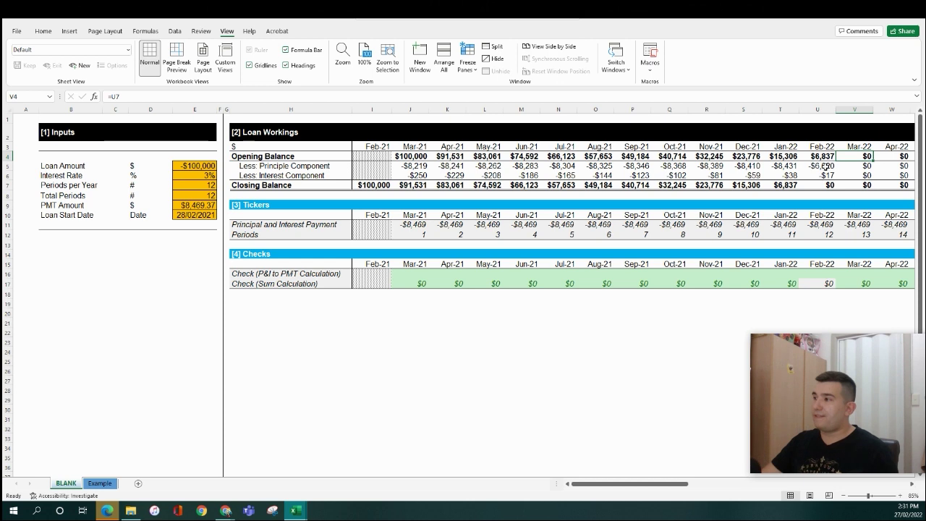
pyautogui.click(410, 185)
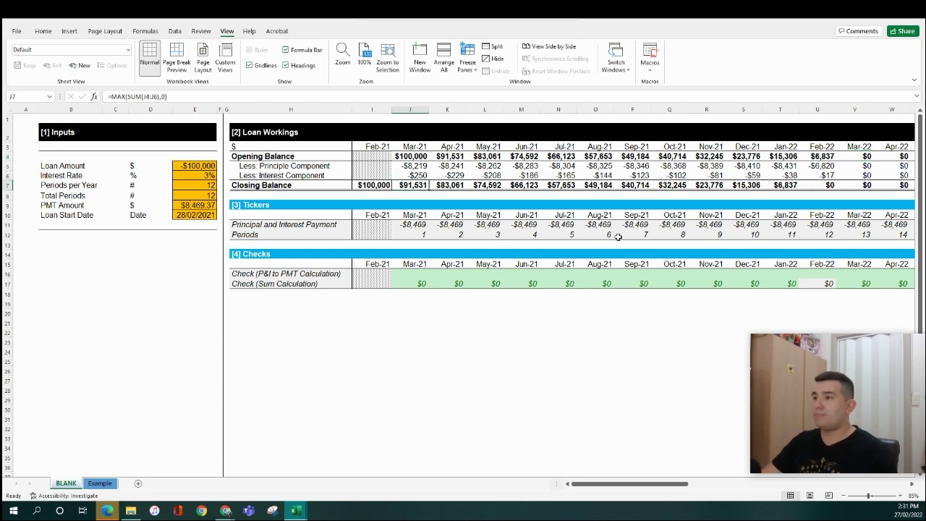
pyautogui.press('Right')
pyautogui.press('Right')
pyautogui.press('Right')
pyautogui.press('Right')
pyautogui.press('Right')
pyautogui.press('Right')
pyautogui.press('Right')
pyautogui.press('Right')
pyautogui.press('Right')
pyautogui.press('Right')
pyautogui.press('Right')
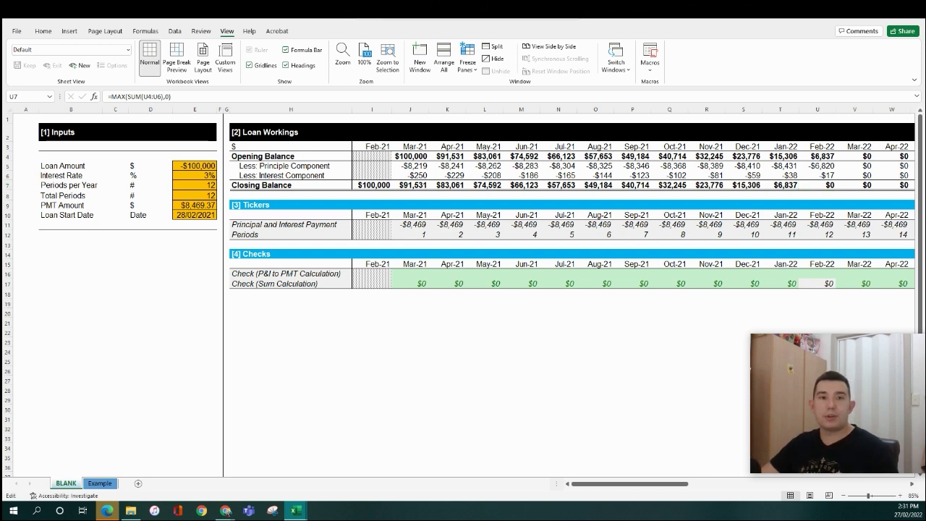
# Enter =IF(J12<$E$8,SUM(J5:J6)-J11,"n/a") in J16 as the Mar-21 check of principal plus interest against the payment.
pyautogui.click(419, 276)
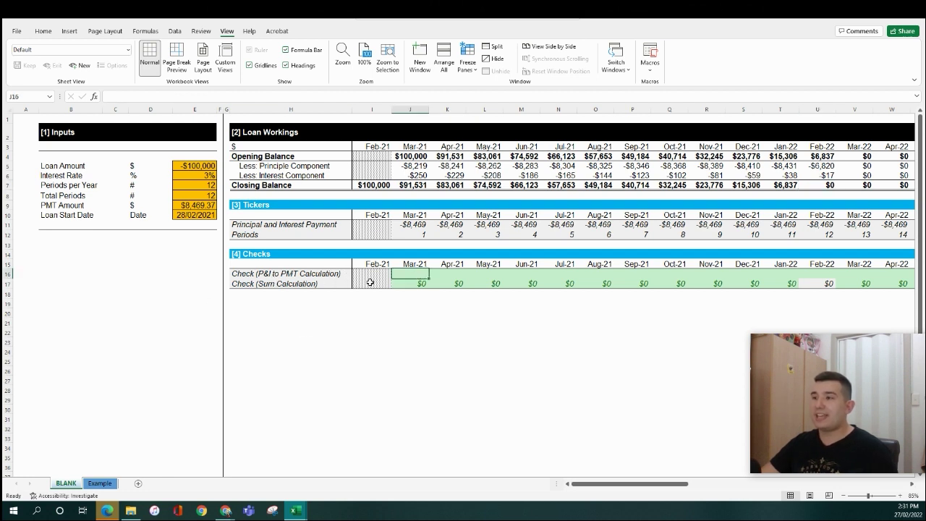
pyautogui.moveTo(423, 166); pyautogui.dragTo(421, 176)
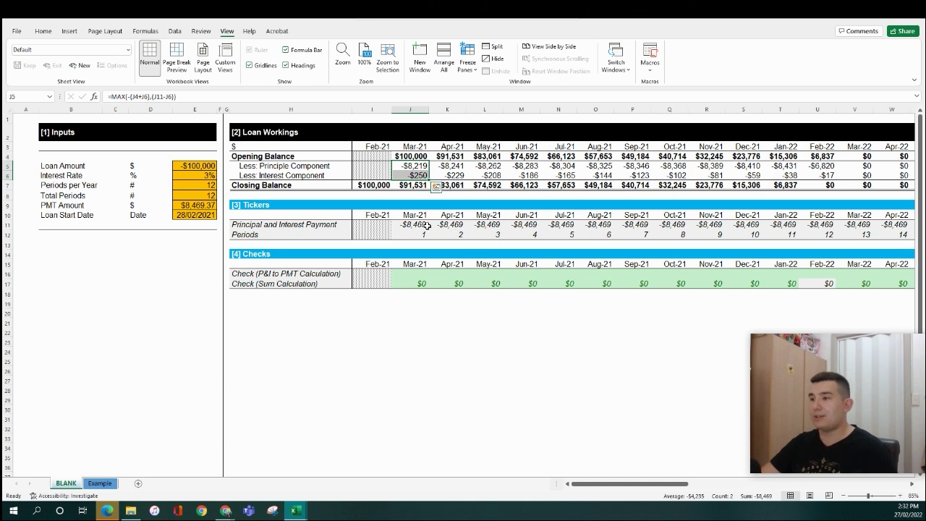
pyautogui.click(437, 187)
pyautogui.moveTo(616, 207); pyautogui.dragTo(607, 208)
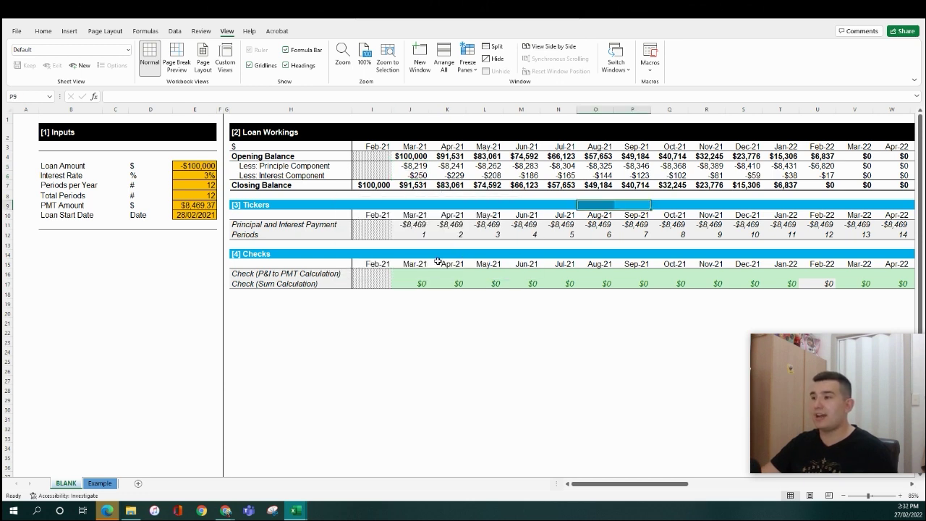
pyautogui.click(409, 274)
pyautogui.click(199, 97)
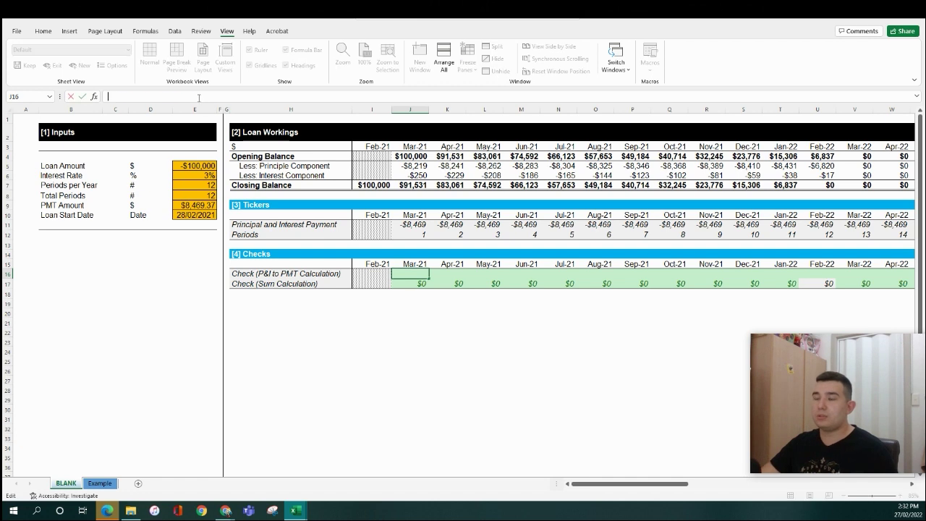
pyautogui.hotkey('ctrl', 'v')
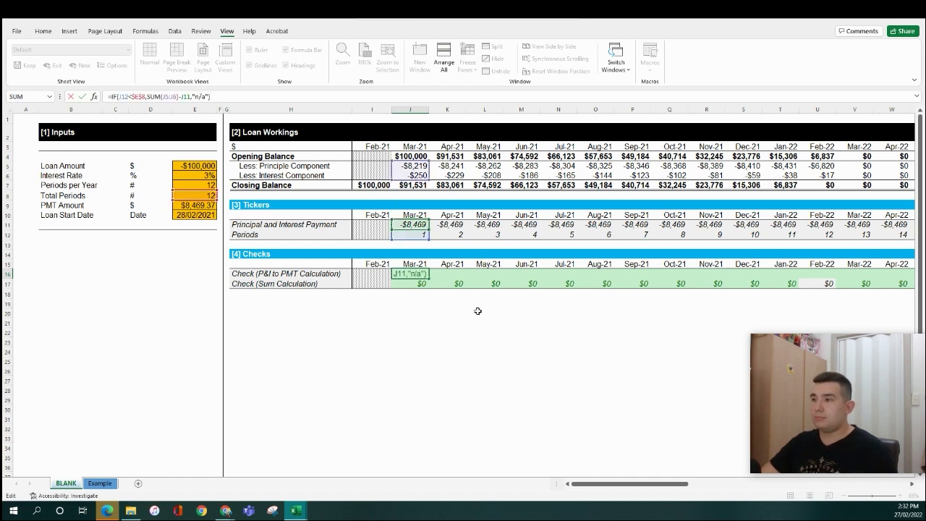
pyautogui.click(421, 272)
# Copy the P&I to PMT check formula from J16 across row 16 through Feb-26, pasting formulas only.
pyautogui.hotkey('ctrl', 'c')
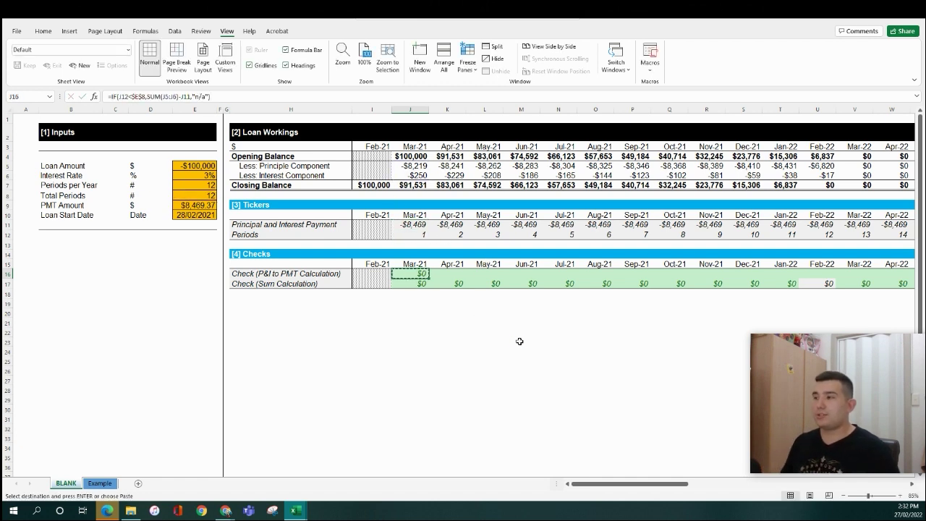
pyautogui.hotkey('ctrl', 'shift', 'Right')
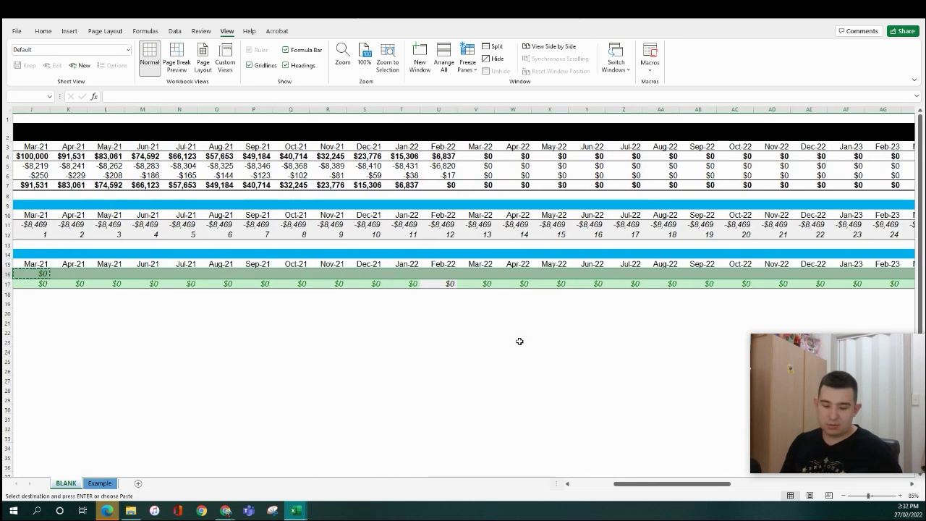
pyautogui.hotkey('ctrl', 'alt', 'v')
pyautogui.press('f')
pyautogui.press('Return')
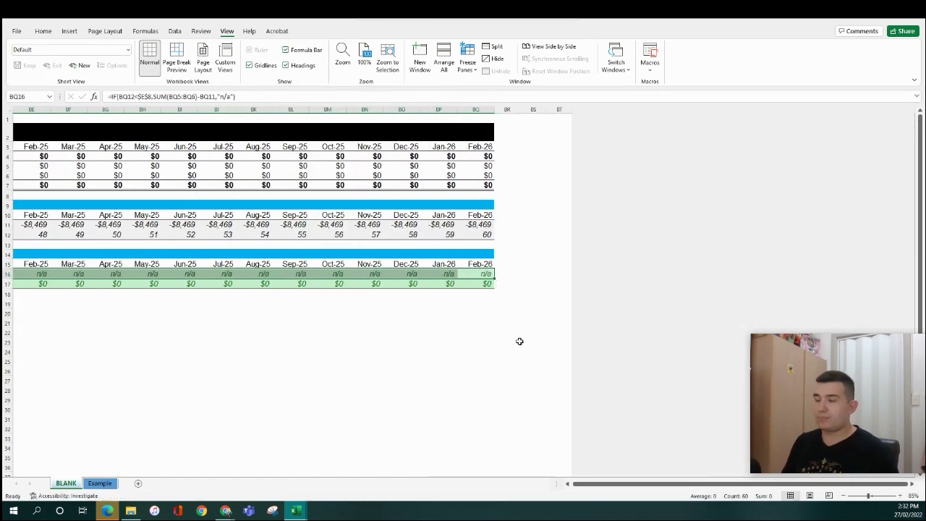
pyautogui.press('Home')
# Examine both Mar-21 checks and the cell references in the P&I to PMT check formula in J16.
pyautogui.click(440, 281)
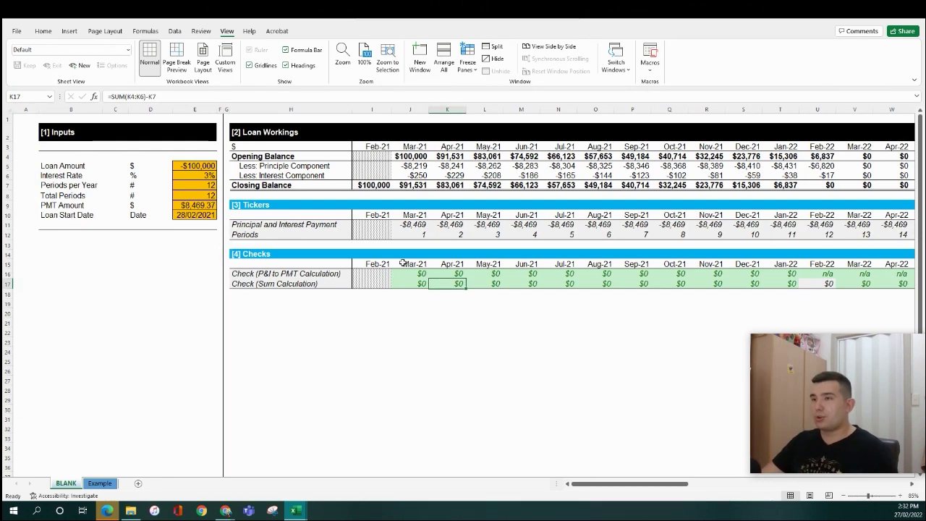
pyautogui.moveTo(409, 273); pyautogui.dragTo(413, 283)
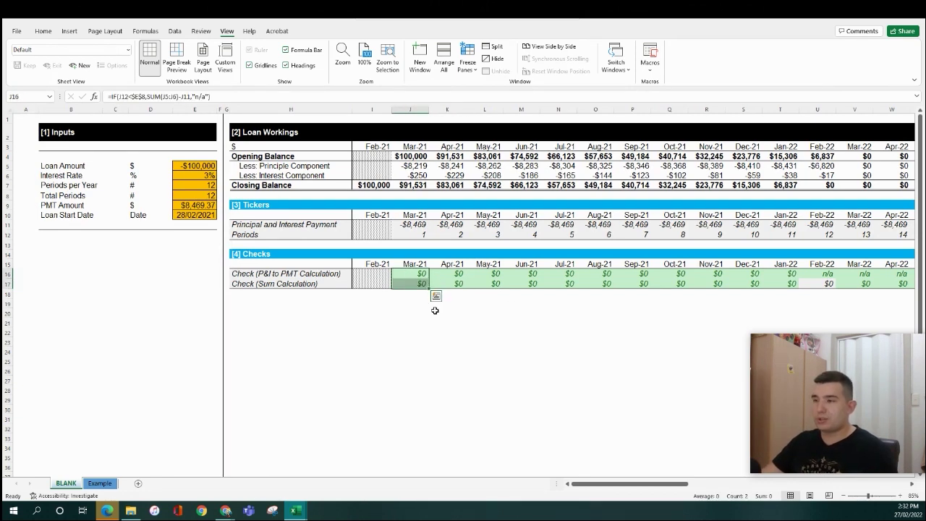
pyautogui.click(440, 294)
pyautogui.click(427, 276)
pyautogui.press('F2')
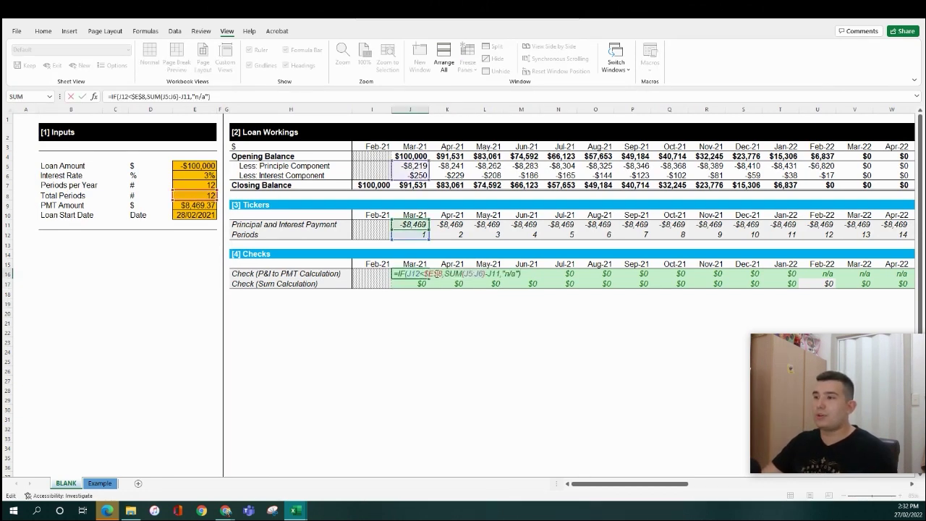
pyautogui.press('Escape')
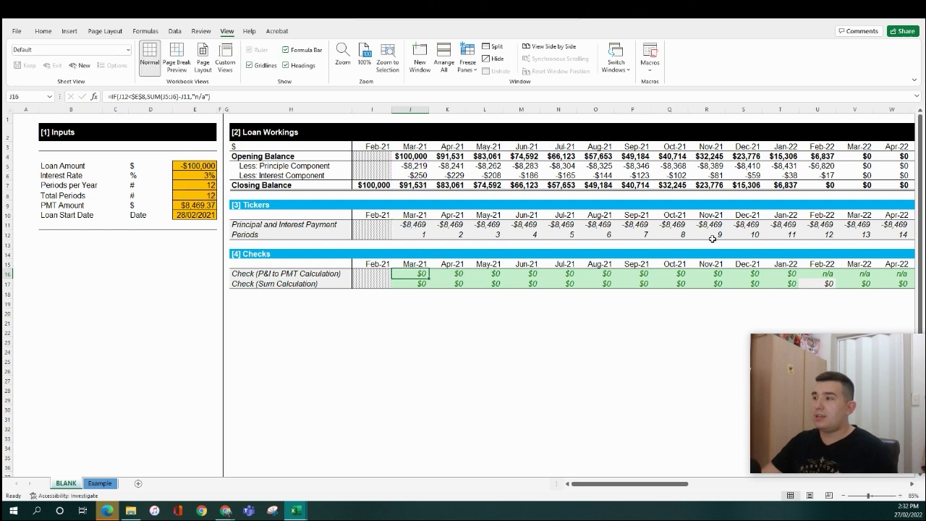
# Compare the Feb-22 period number in U12 with the P&I check in U16 and the closing balance in U7.
pyautogui.click(829, 236)
pyautogui.click(830, 272)
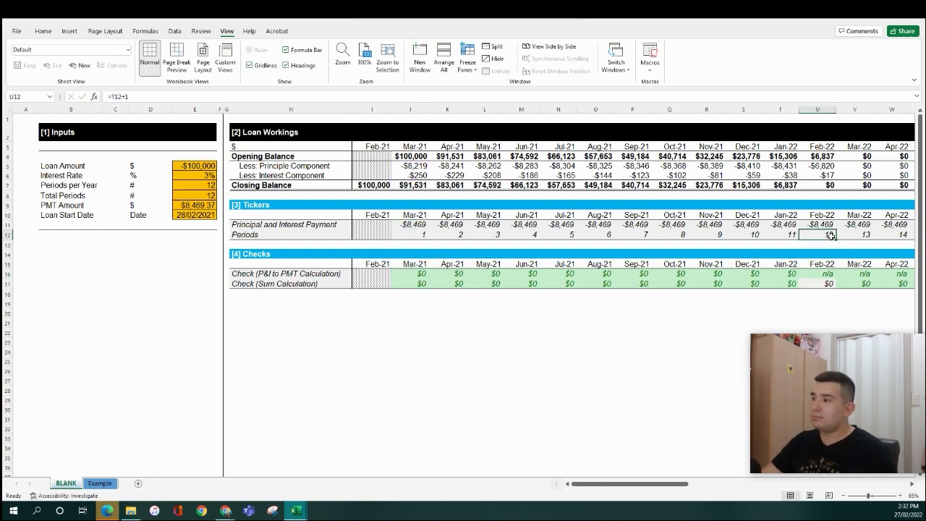
pyautogui.click(832, 236)
pyautogui.press('F2')
pyautogui.press('Escape')
pyautogui.click(826, 273)
pyautogui.click(832, 235)
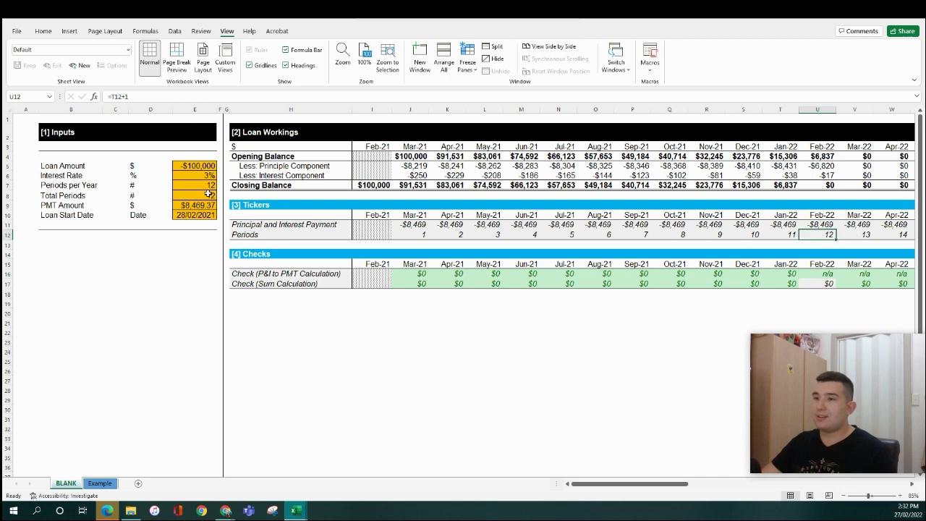
pyautogui.click(830, 186)
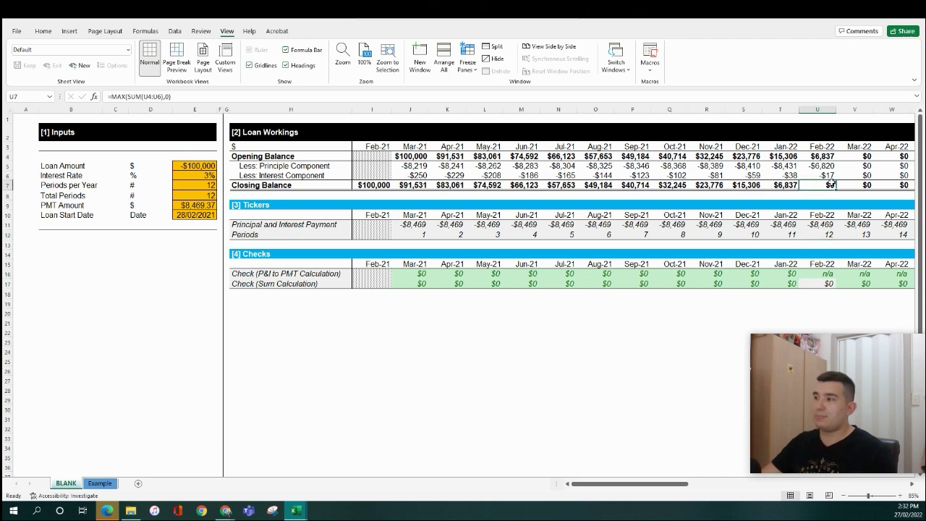
# Examine the less-than test against Total Periods in the Feb-22 P&I check formula in U16.
pyautogui.doubleClick(827, 270)
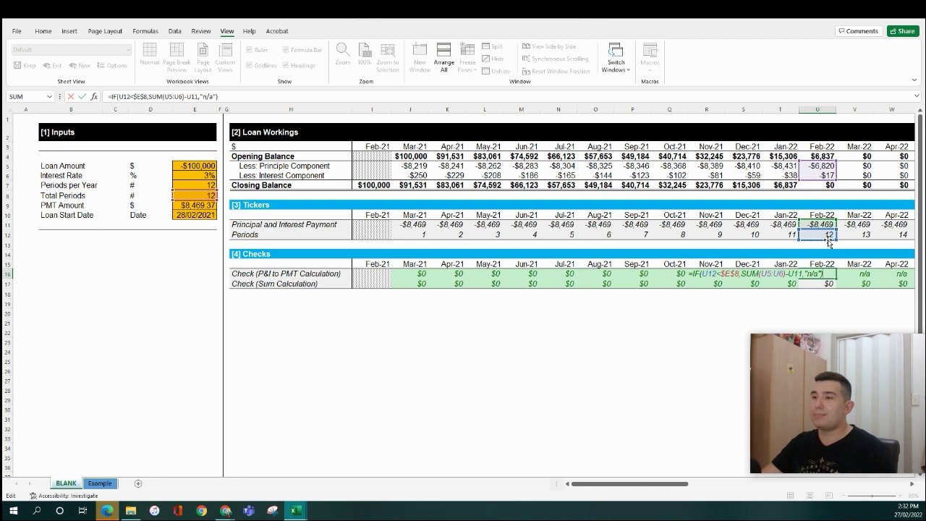
pyautogui.click(133, 96)
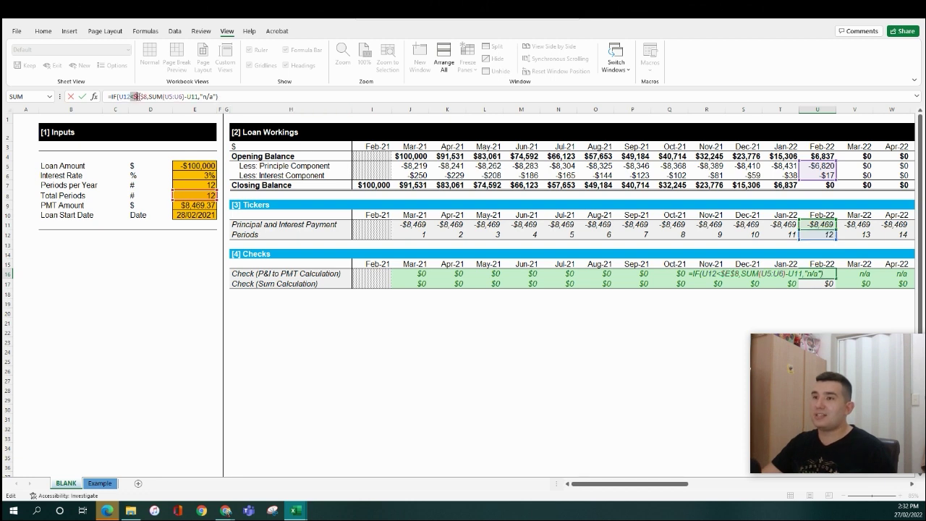
pyautogui.moveTo(134, 96); pyautogui.dragTo(148, 97)
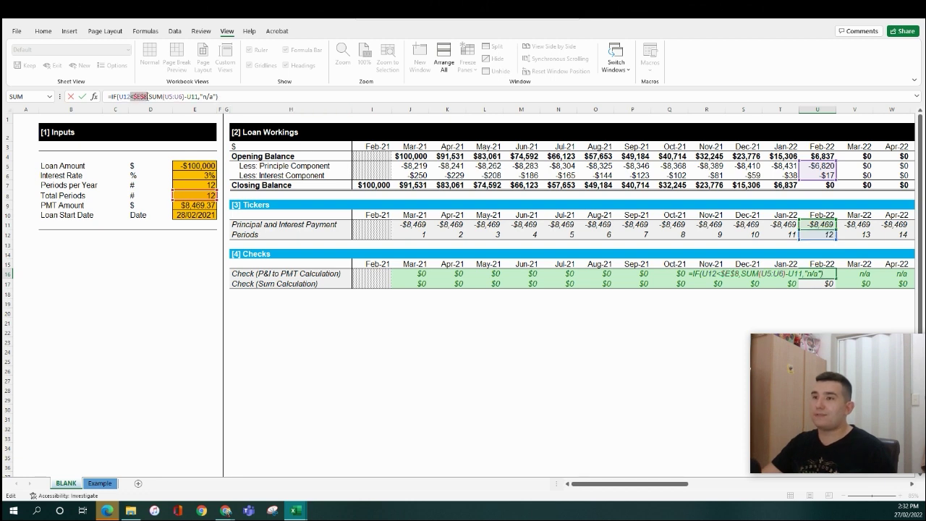
pyautogui.press('Tab')
pyautogui.click(819, 277)
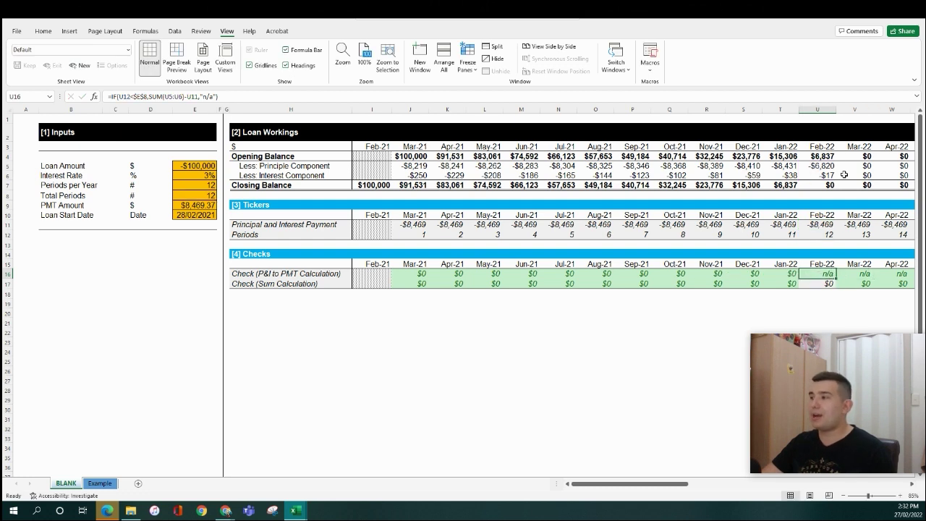
# Compare the cell references of the P&I to PMT check formulas for Mar-21 in J16 and May-21.
pyautogui.click(793, 274)
pyautogui.click(425, 274)
pyautogui.press('F2')
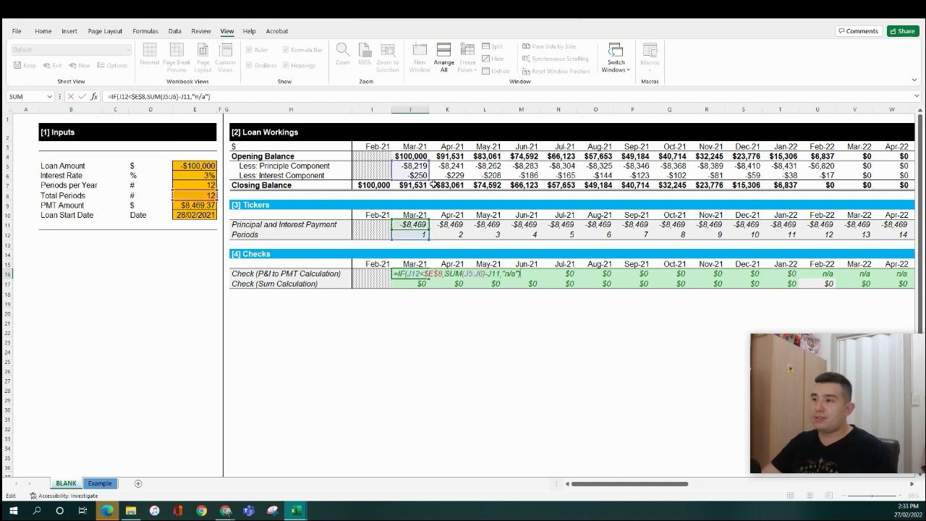
pyautogui.press('Escape')
pyautogui.press('Right')
pyautogui.press('Right')
pyautogui.press('Right')
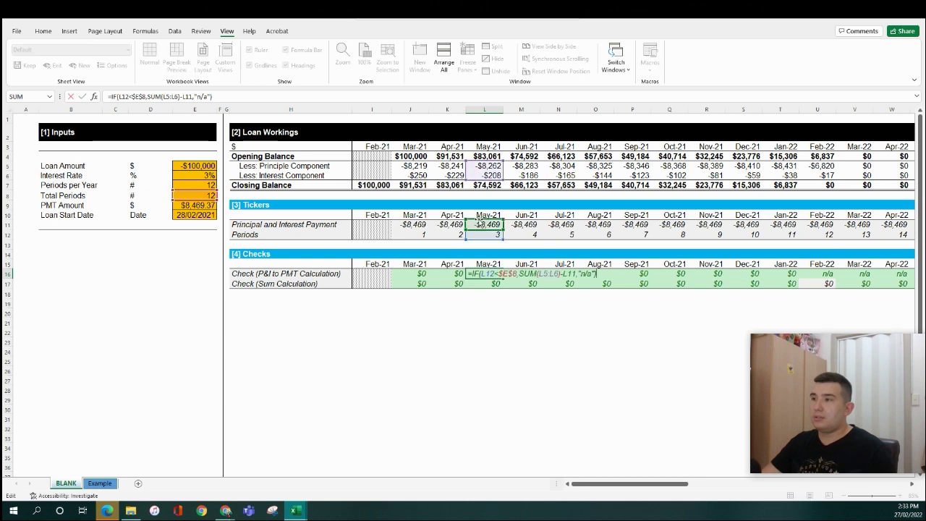
pyautogui.press('F2')
pyautogui.press('Escape')
pyautogui.press('Left')
pyautogui.press('Left')
pyautogui.press('Left')
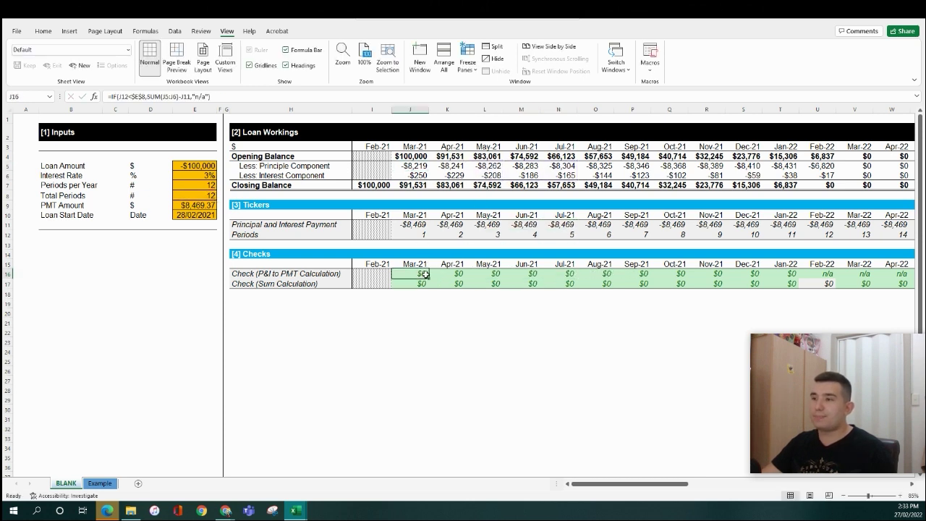
# Examine the Mar-21 Sum Calculation check in J17, the opening balance formula in J4, and the Feb-22 closing balance in U7.
pyautogui.press('F2')
pyautogui.press('Escape')
pyautogui.press('Down')
pyautogui.press('F2')
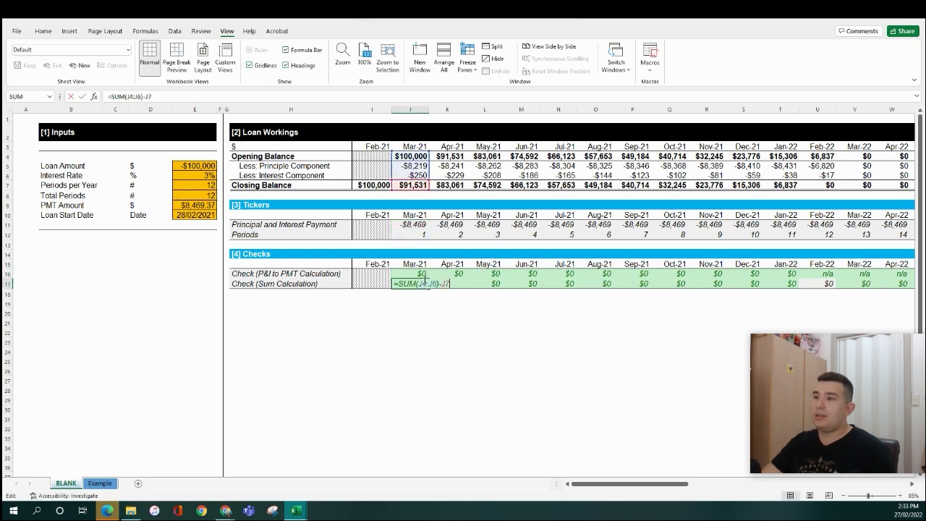
pyautogui.press('Escape')
pyautogui.doubleClick(419, 156)
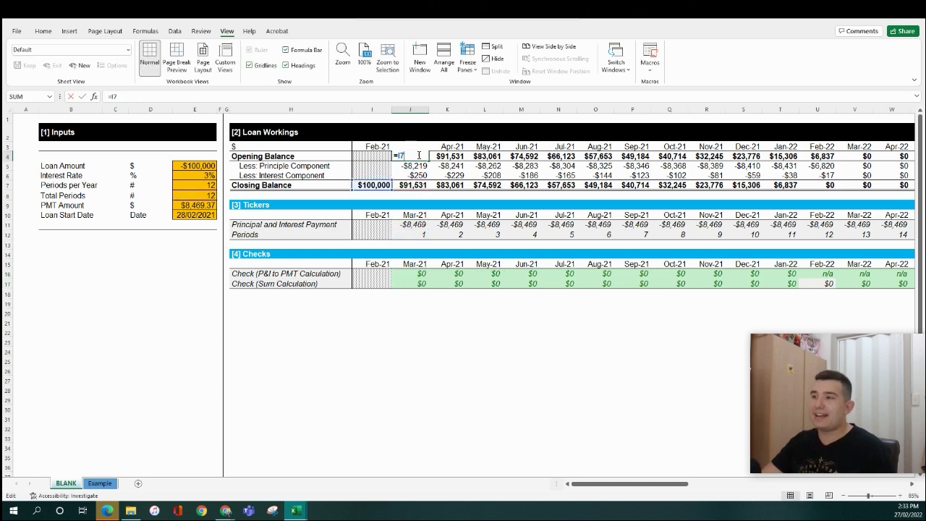
pyautogui.press('Escape')
pyautogui.press('Right')
pyautogui.press('Right')
pyautogui.click(830, 187)
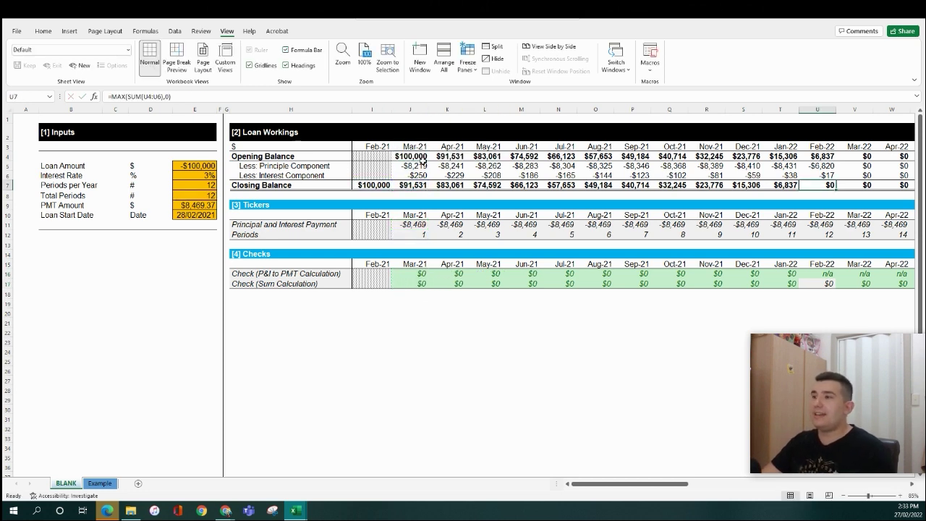
# Change the fill of the PMT Amount cell E9 from the input colour to grey.
pyautogui.click(372, 157)
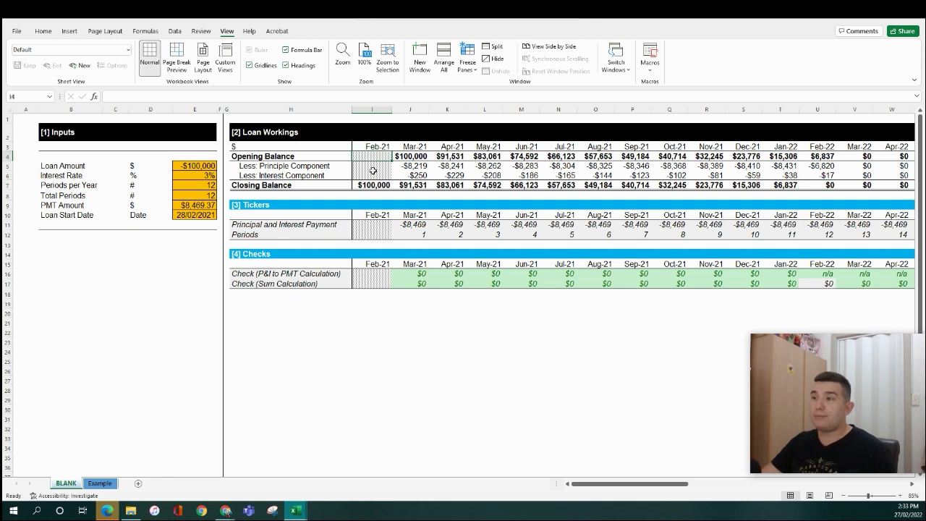
pyautogui.click(209, 195)
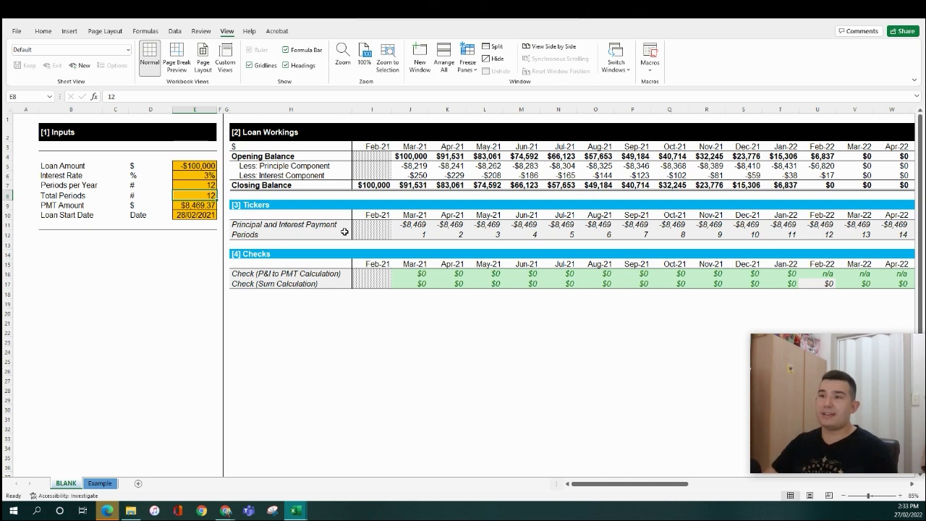
pyautogui.press('Down')
pyautogui.click(43, 31)
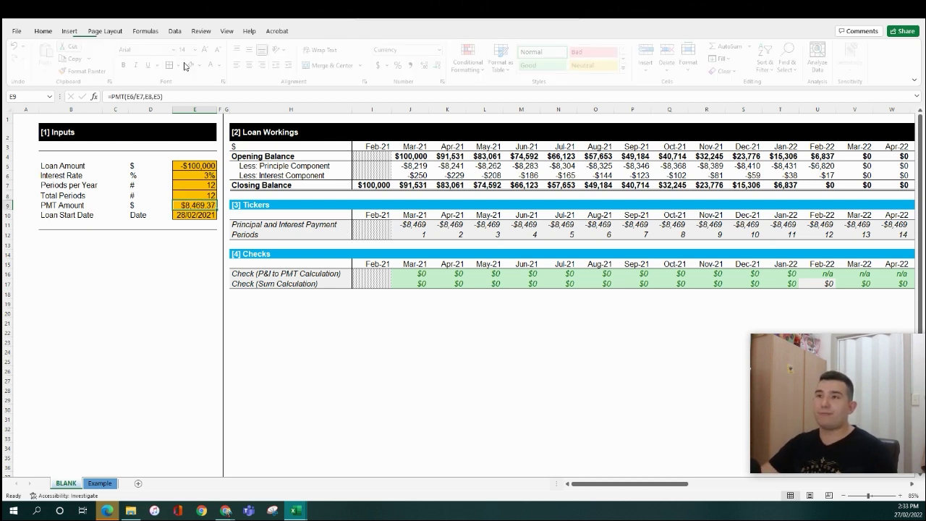
pyautogui.click(202, 65)
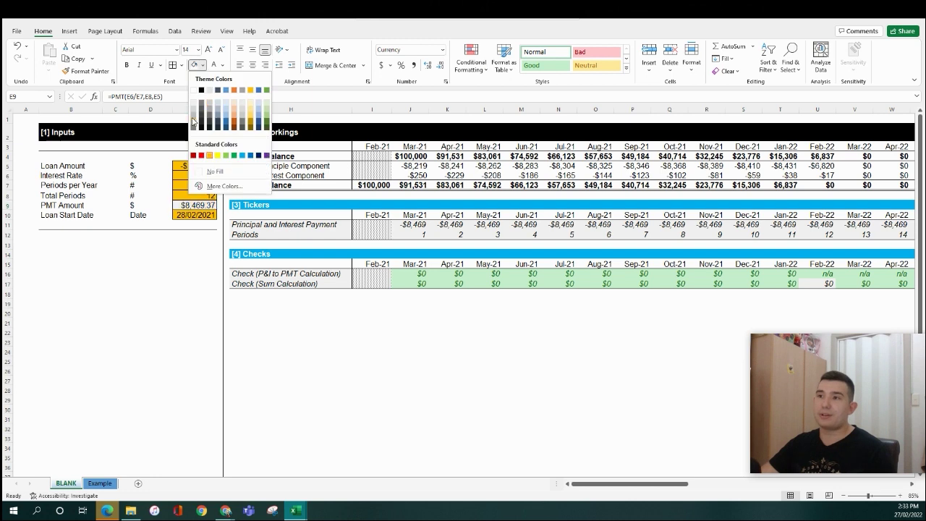
pyautogui.click(192, 119)
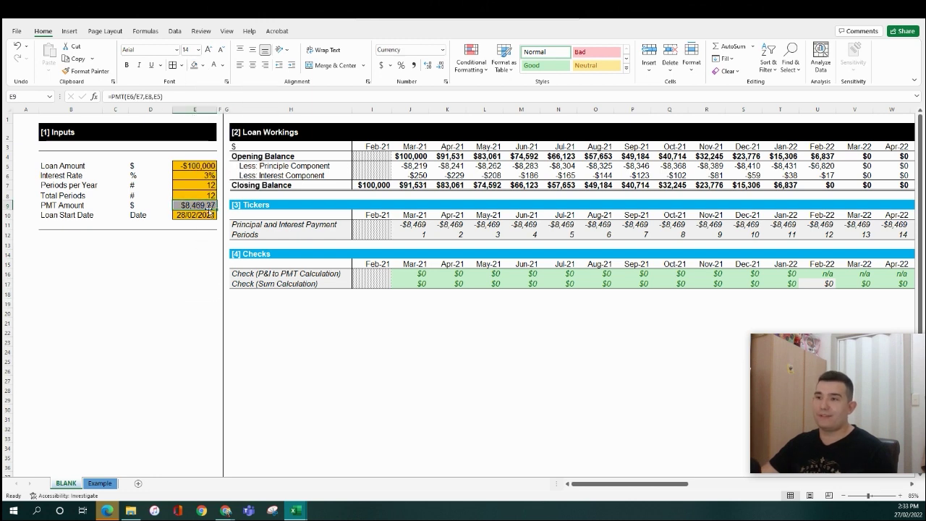
# Examine the PMT formula in E9 and the input cells it references.
pyautogui.click(204, 176)
pyautogui.press('Down')
pyautogui.press('Down')
pyautogui.press('Down')
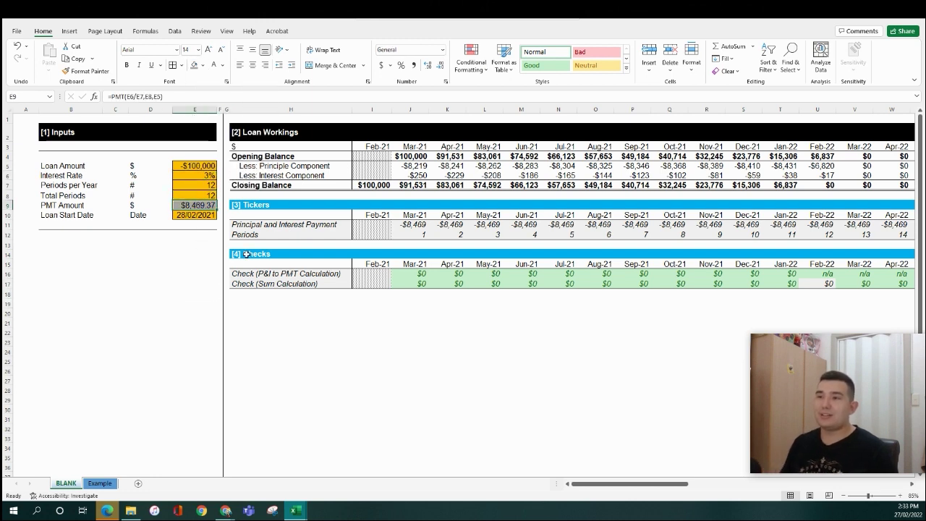
pyautogui.press('F2')
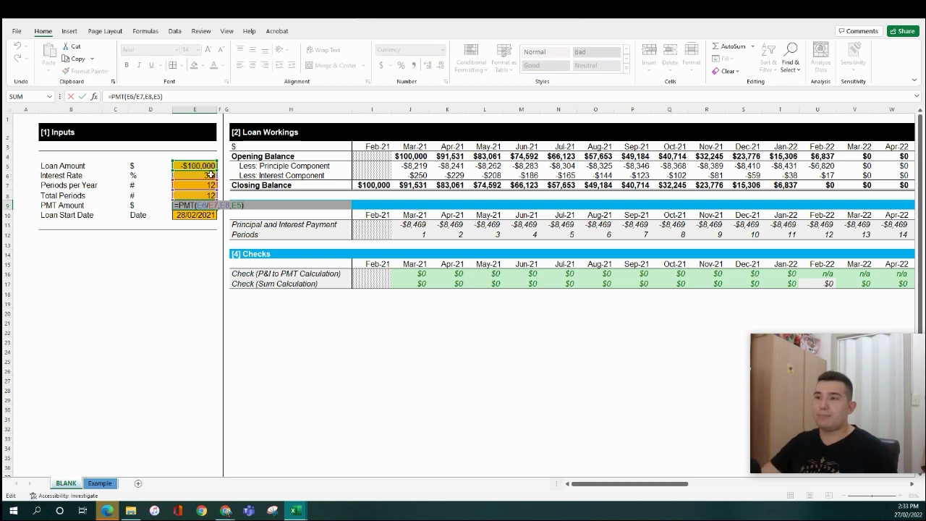
pyautogui.click(112, 97)
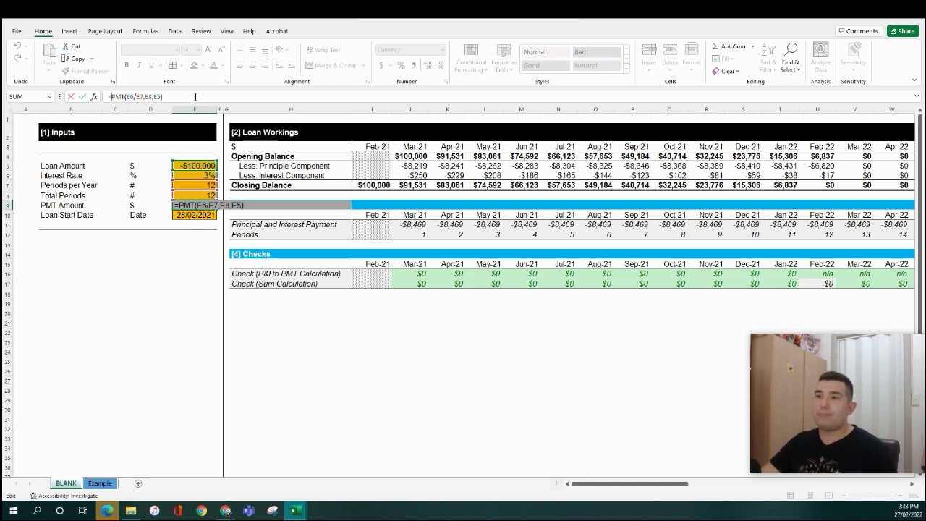
pyautogui.moveTo(193, 97); pyautogui.dragTo(109, 96)
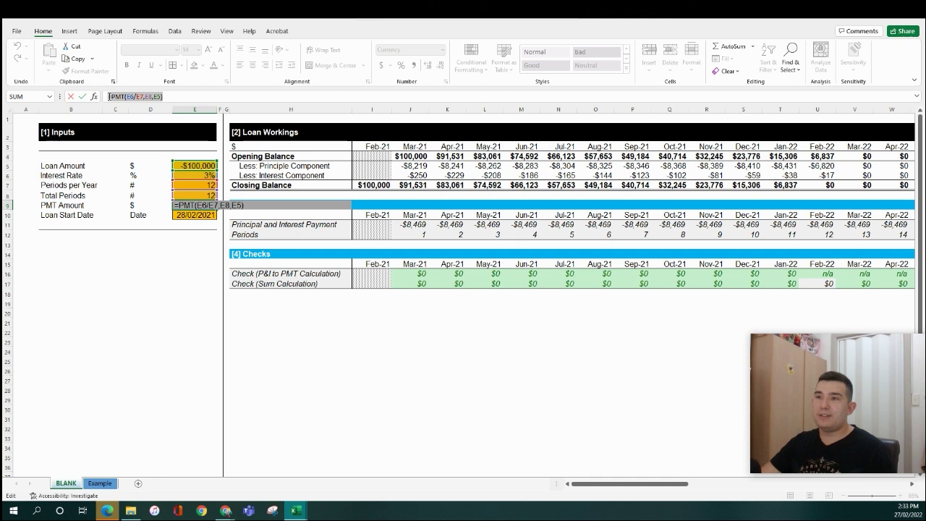
pyautogui.press('Escape')
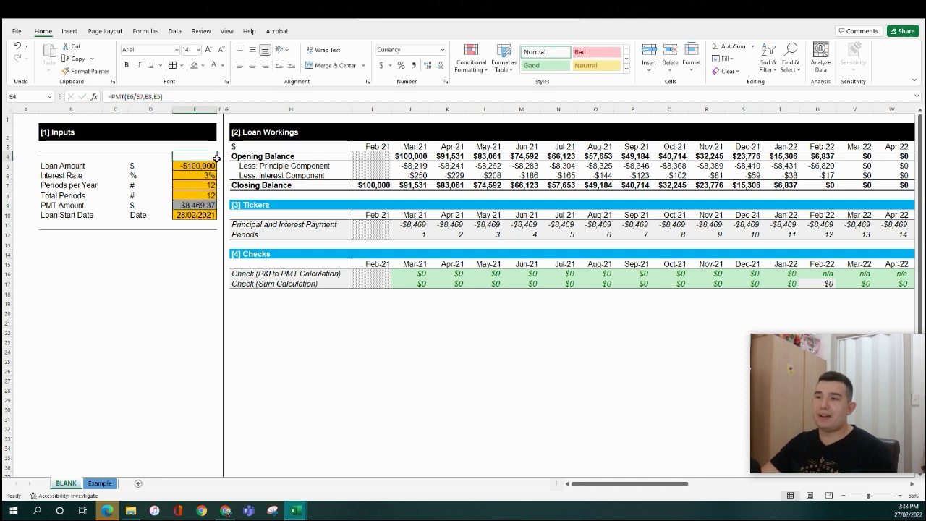
# Set Total Periods in E8 to 6.
pyautogui.click(216, 194)
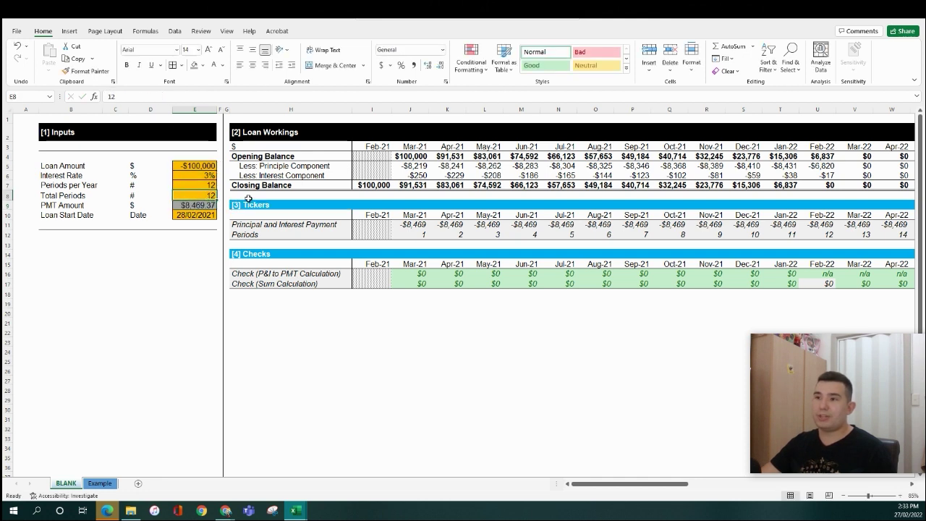
pyautogui.click(202, 206)
pyautogui.click(208, 195)
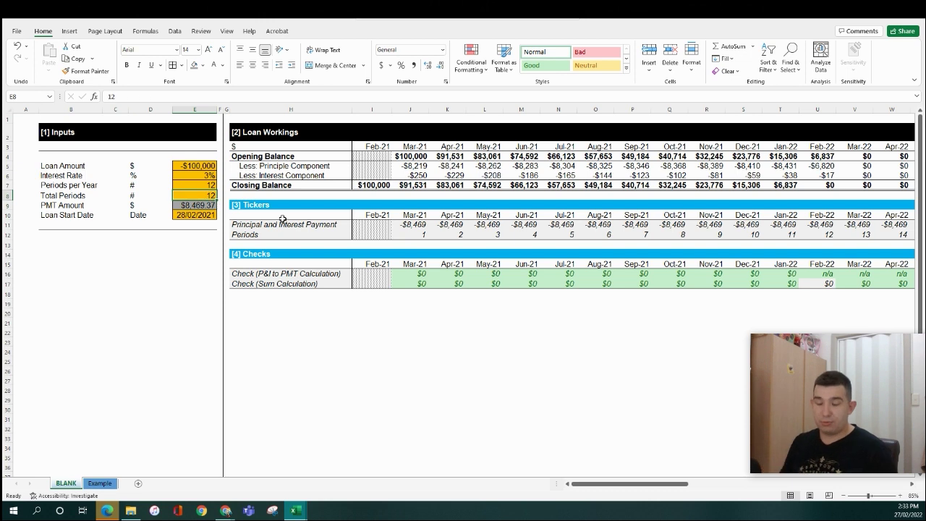
pyautogui.write('6')
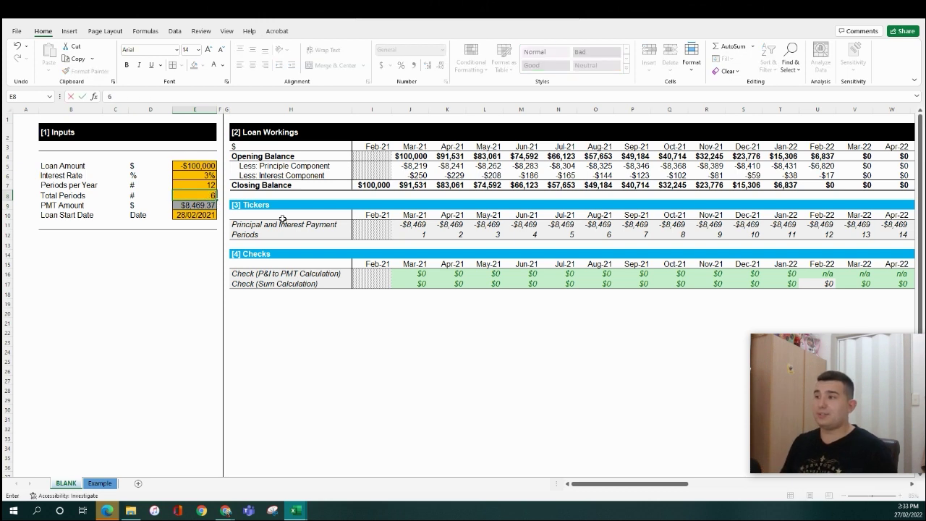
pyautogui.press('Return')
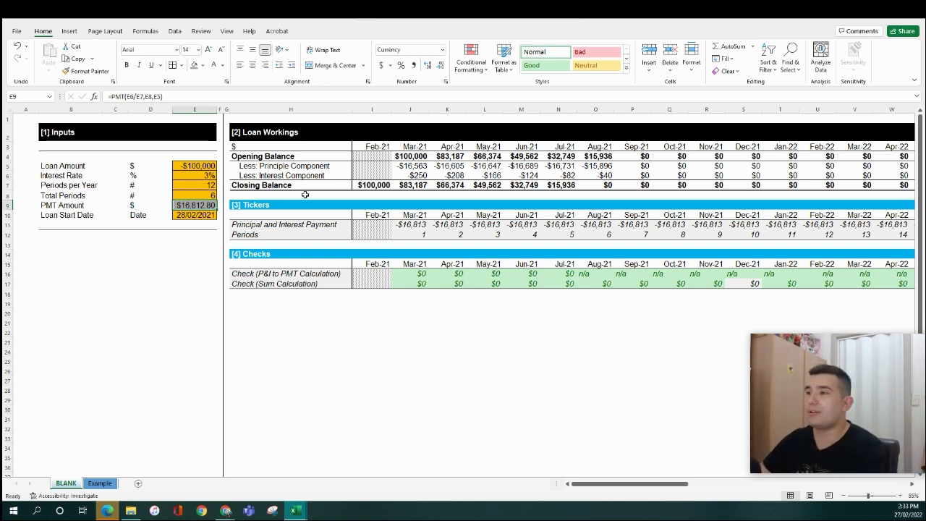
# Examine the Mar-21 interest component formula in J6 and its references to the interest rate and periods per year.
pyautogui.click(419, 176)
pyautogui.press('F2')
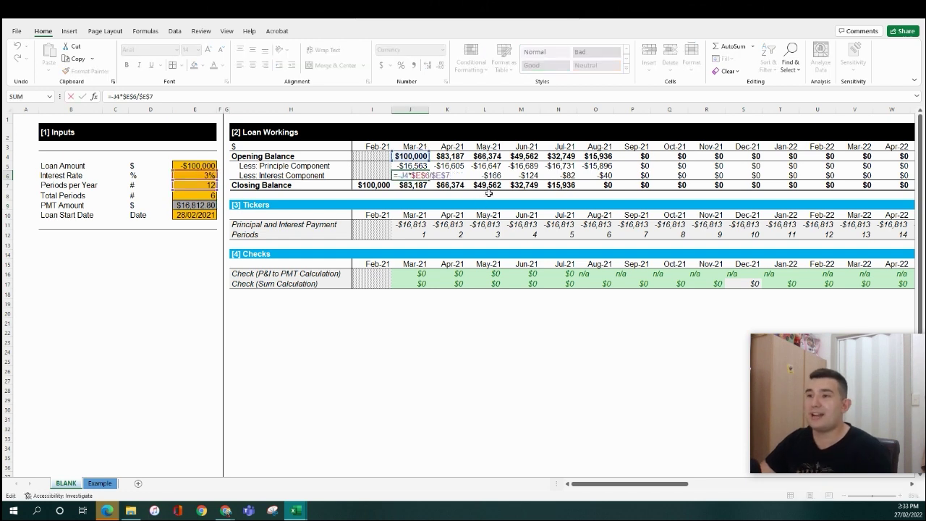
pyautogui.press('Escape')
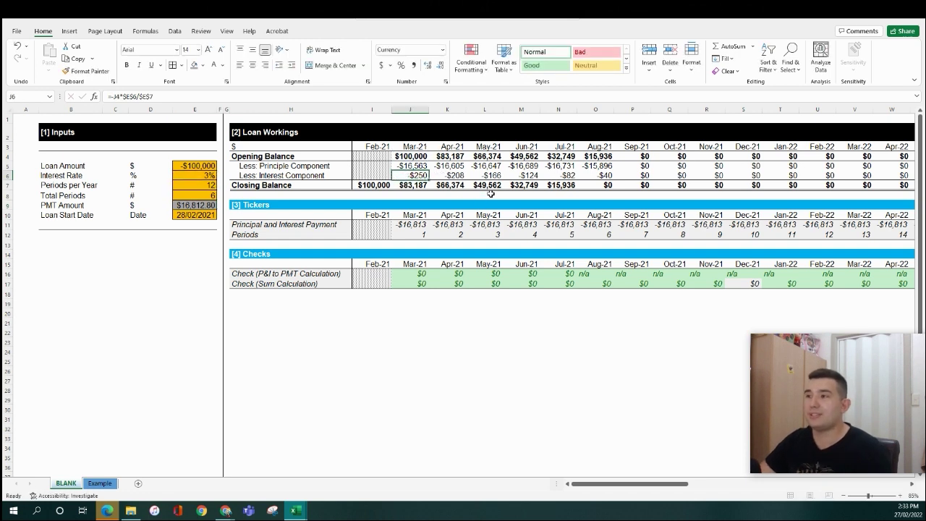
# Set Total Periods in E8 to 24.
pyautogui.click(209, 196)
pyautogui.write('24')
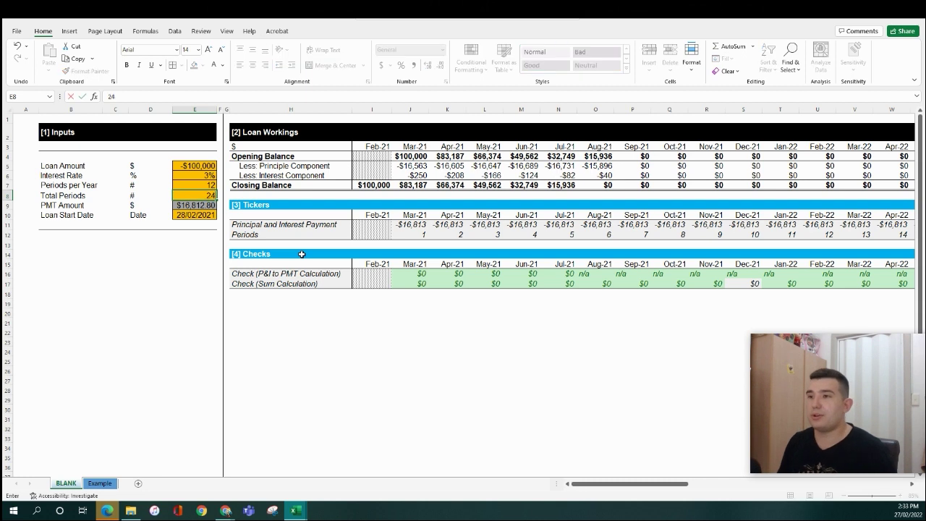
pyautogui.press('Return')
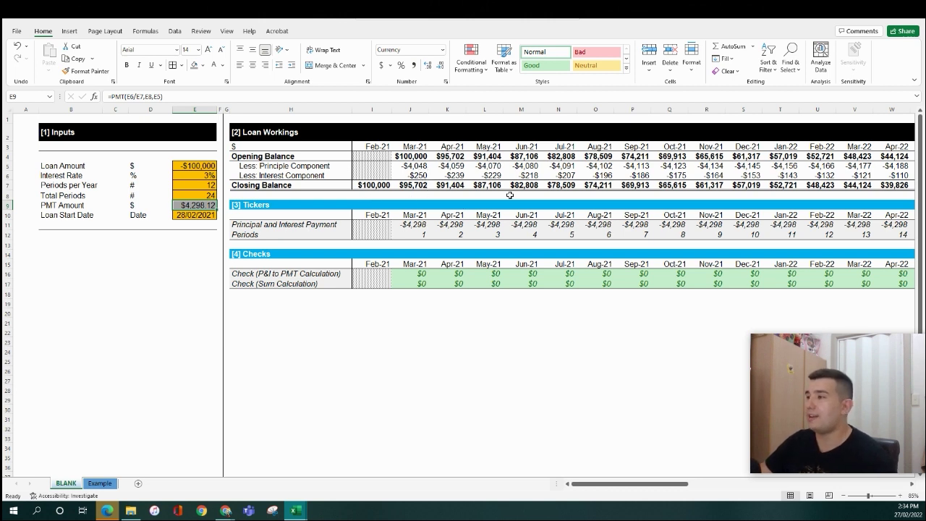
# Examine the Feb-22 closing balance in U7 and follow the Periods row across to Aug-22.
pyautogui.click(832, 178)
pyautogui.press('Down')
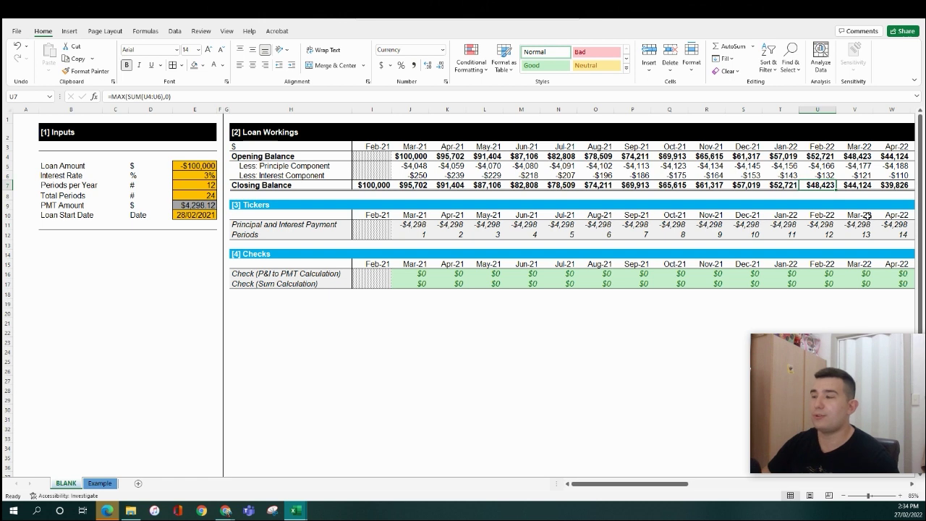
pyautogui.click(712, 237)
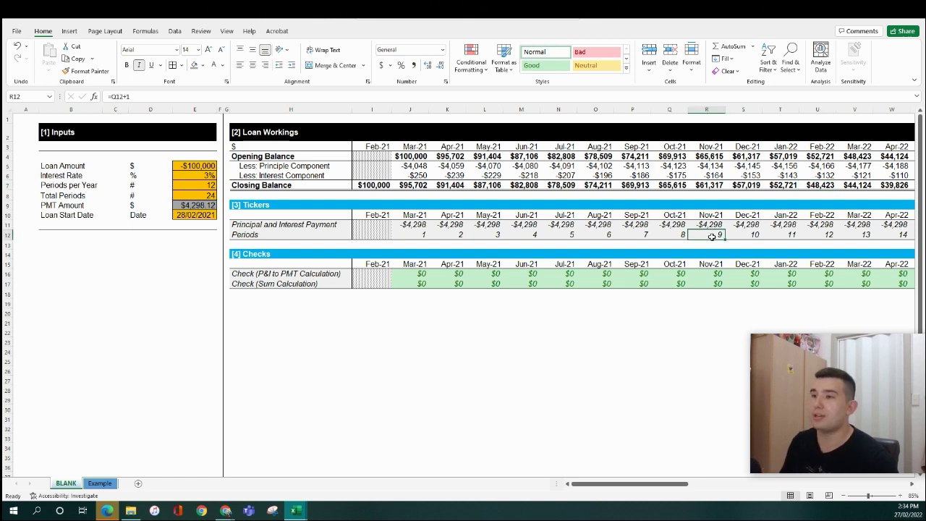
pyautogui.press('Right')
pyautogui.press('Right')
pyautogui.press('Right')
pyautogui.press('Right')
pyautogui.press('Right')
pyautogui.press('Right')
pyautogui.press('Right')
pyautogui.press('Right')
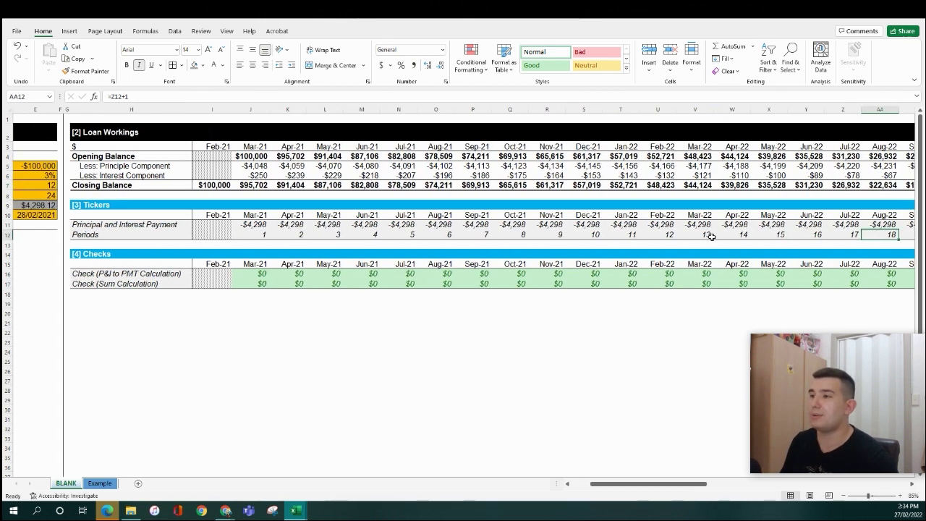
pyautogui.hotkey('ctrl', 'Left')
pyautogui.hotkey('ctrl', 'Left')
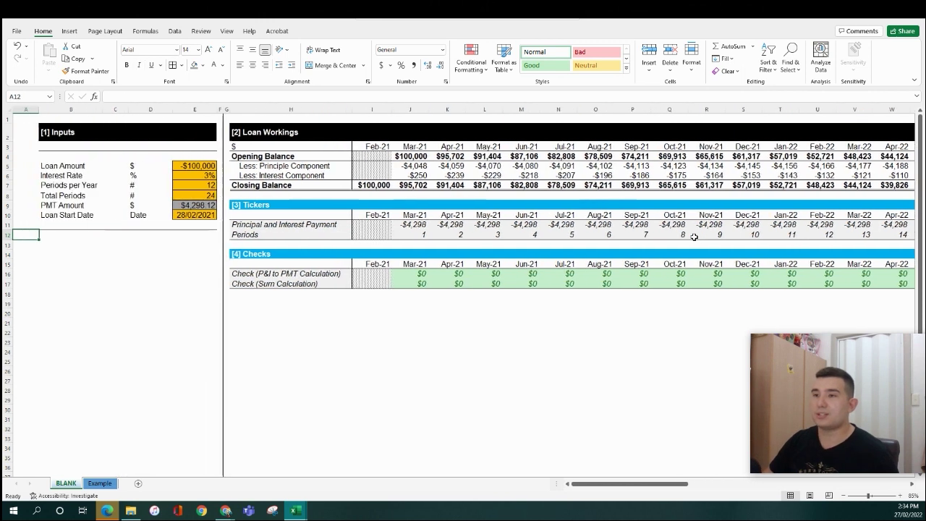
# Freeze the panes at cell I4 so the inputs, row labels and date headers stay fixed.
pyautogui.click(379, 158)
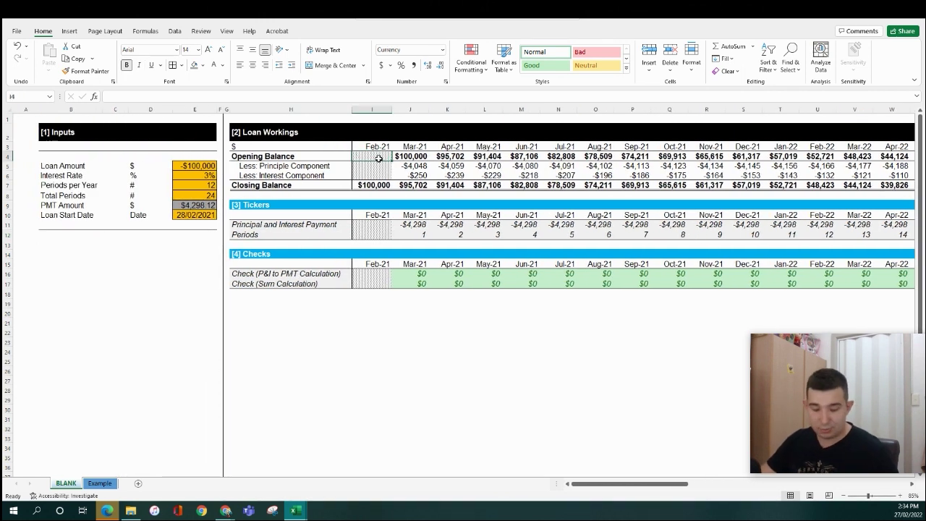
pyautogui.press('alt')
pyautogui.press('w')
pyautogui.press('f')
pyautogui.press('f')
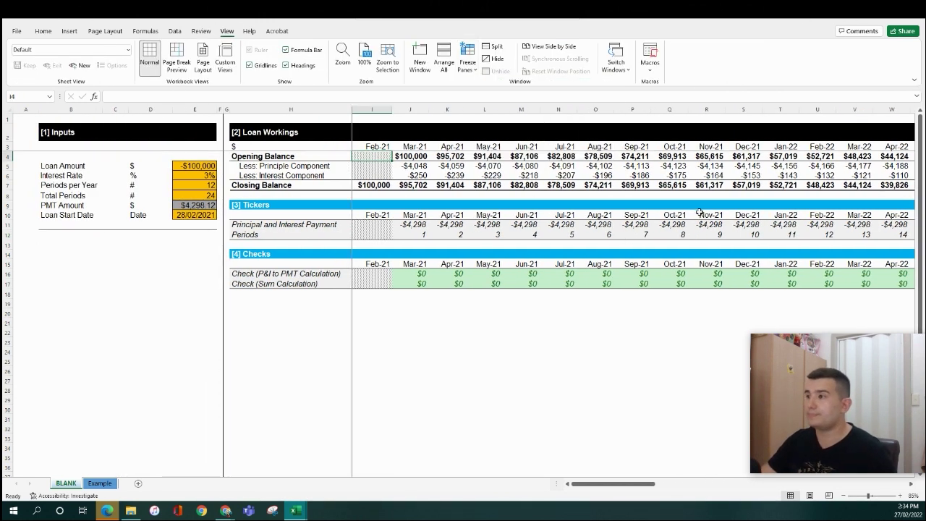
# Follow the Tickers rows across the schedule to period 24 in AG12.
pyautogui.click(700, 223)
pyautogui.press('Right')
pyautogui.press('Right')
pyautogui.press('Right')
pyautogui.press('Right')
pyautogui.press('Right')
pyautogui.press('Right')
pyautogui.press('Right')
pyautogui.press('Right')
pyautogui.press('Right')
pyautogui.press('Right')
pyautogui.press('Right')
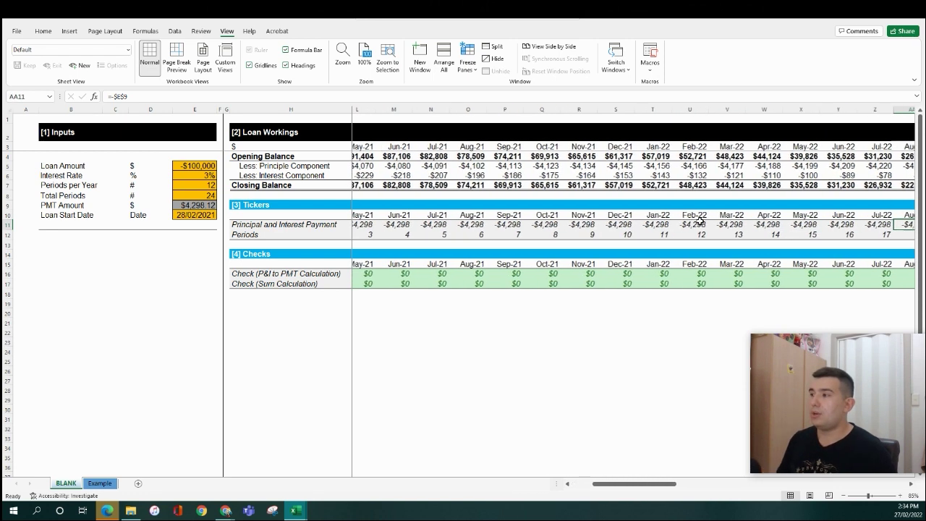
pyautogui.press('Right')
pyautogui.press('Right')
pyautogui.press('Right')
pyautogui.press('Right')
pyautogui.press('Right')
pyautogui.press('Right')
pyautogui.press('Right')
pyautogui.press('Right')
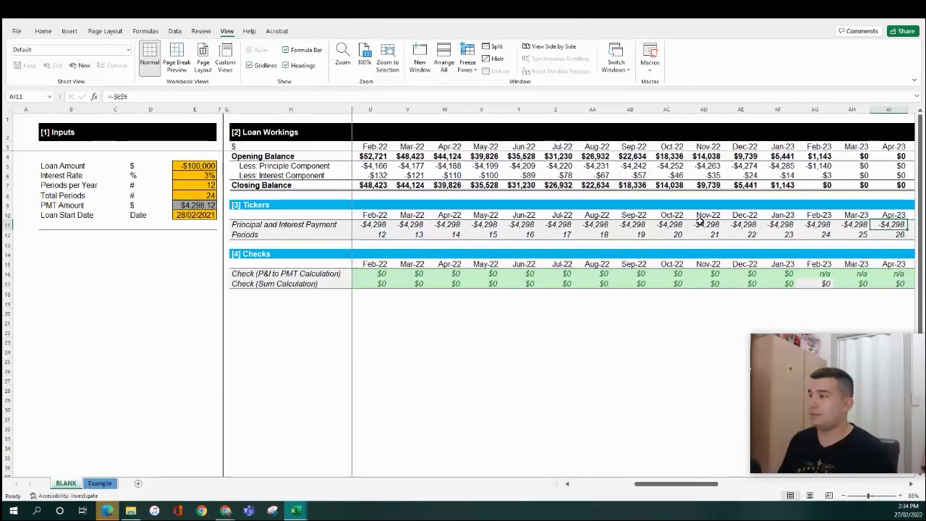
pyautogui.press('Down')
pyautogui.press('Left')
pyautogui.press('Left')
pyautogui.press('Left')
pyautogui.press('Left')
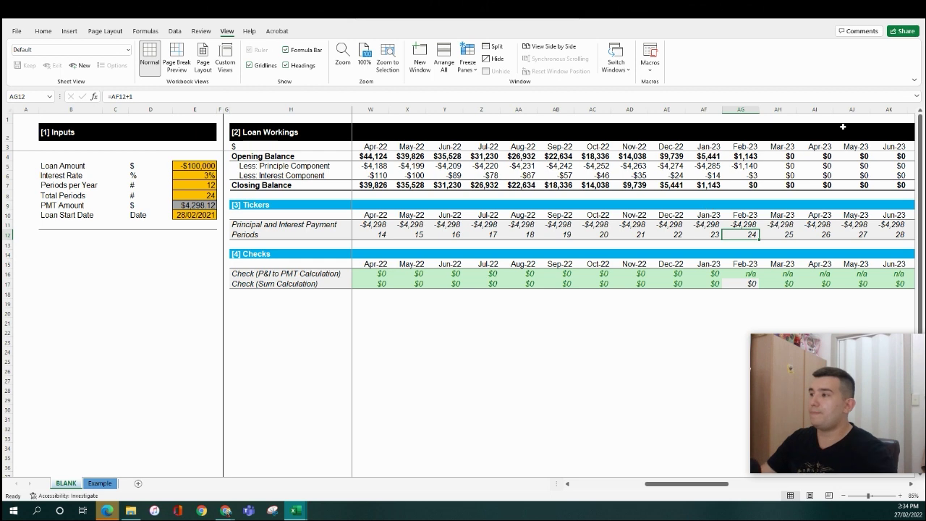
# Examine the Feb-23 opening balance in AG4, closing balance in AG7 and principal component formula in AG5.
pyautogui.click(753, 184)
pyautogui.click(749, 155)
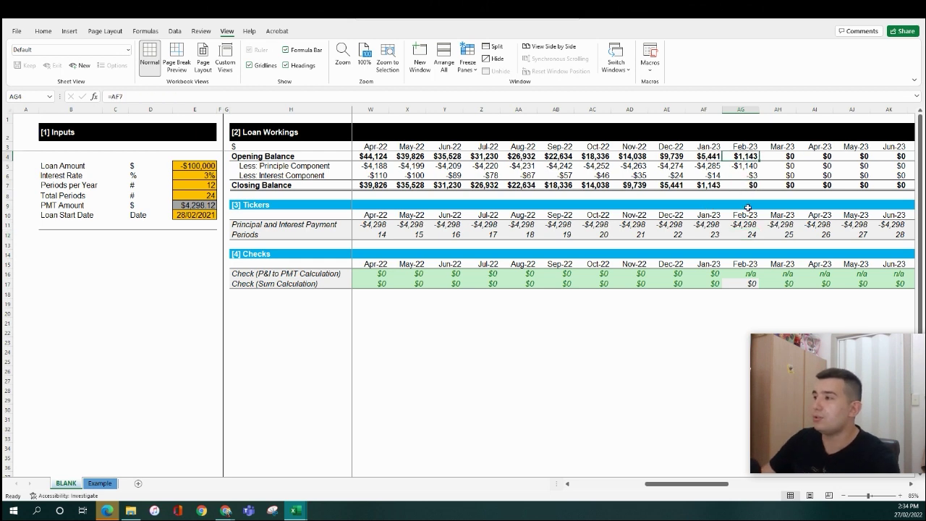
pyautogui.click(749, 186)
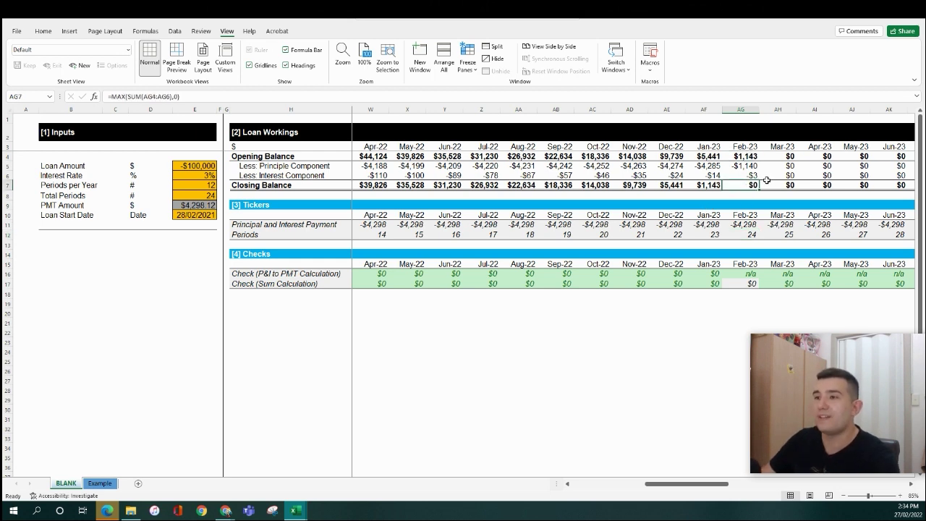
pyautogui.click(754, 167)
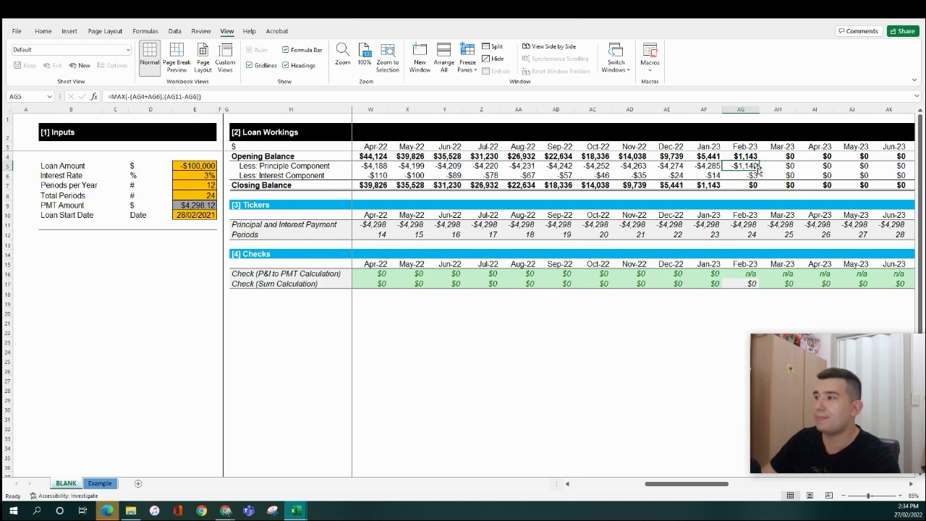
pyautogui.click(241, 97)
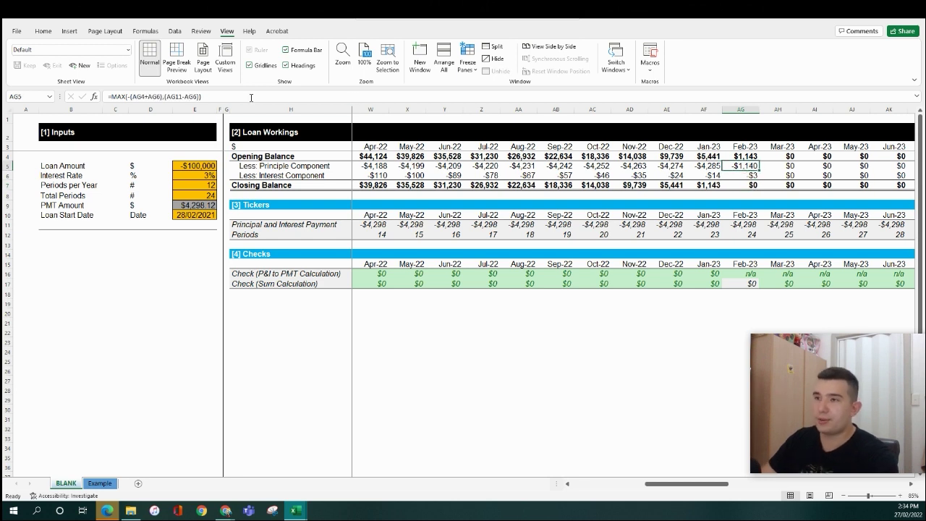
pyautogui.press('Escape')
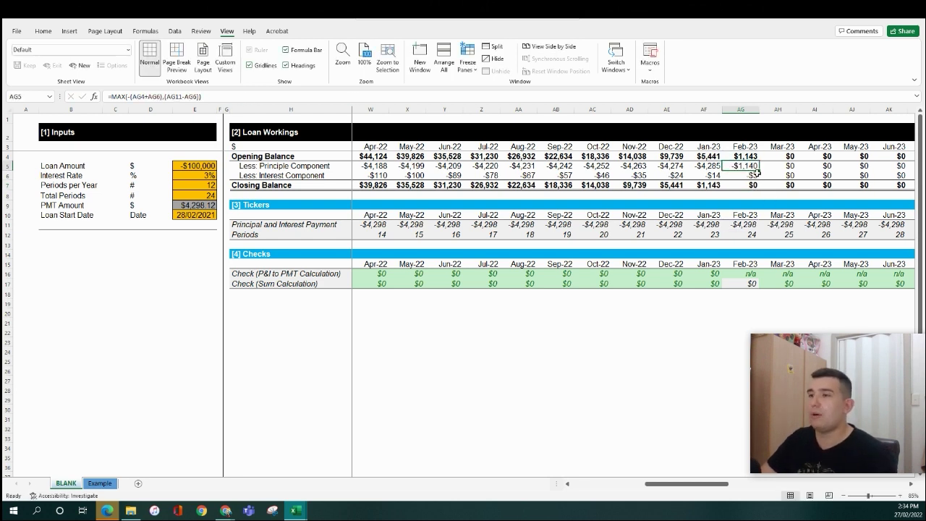
# Compare the Feb-23 principal and interest payment in AG11 with the closing balance formula in AG7.
pyautogui.click(749, 226)
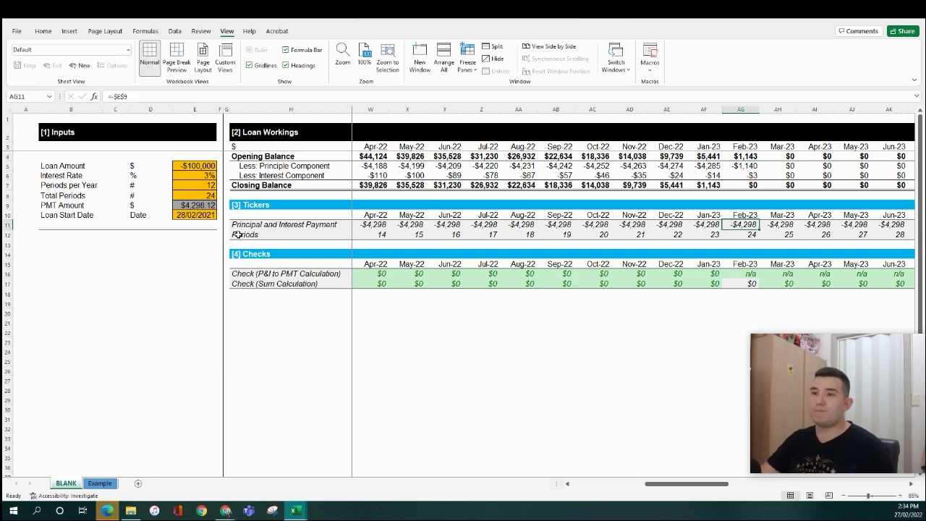
pyautogui.click(746, 185)
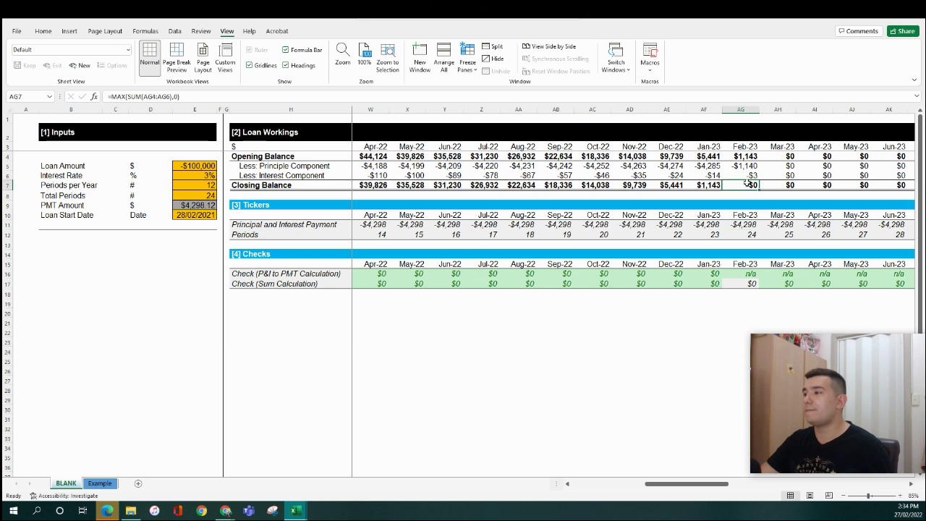
pyautogui.doubleClick(750, 185)
pyautogui.press('Escape')
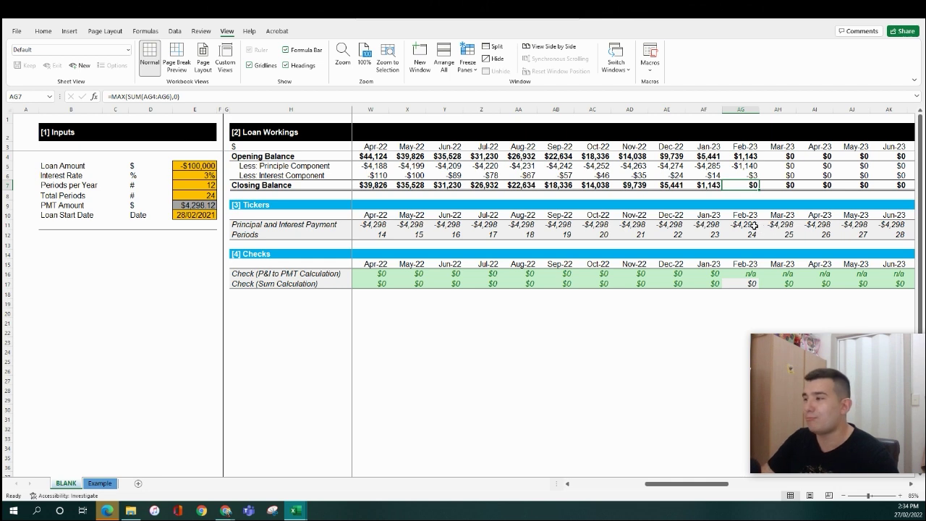
# Examine the Feb-23 Tickers values in AG10:AG12 and the sum calculation check formula in AG17.
pyautogui.click(742, 243)
pyautogui.click(747, 232)
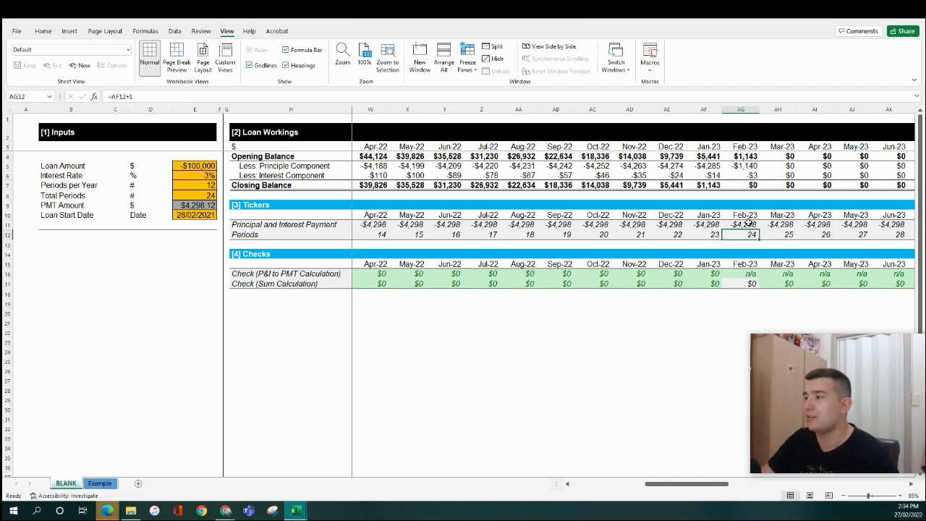
pyautogui.moveTo(748, 224); pyautogui.dragTo(749, 230)
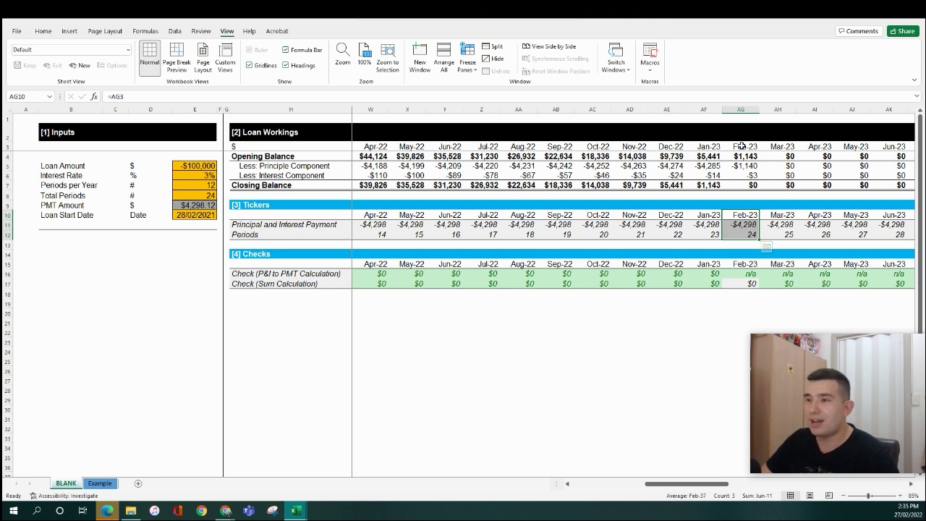
pyautogui.click(724, 286)
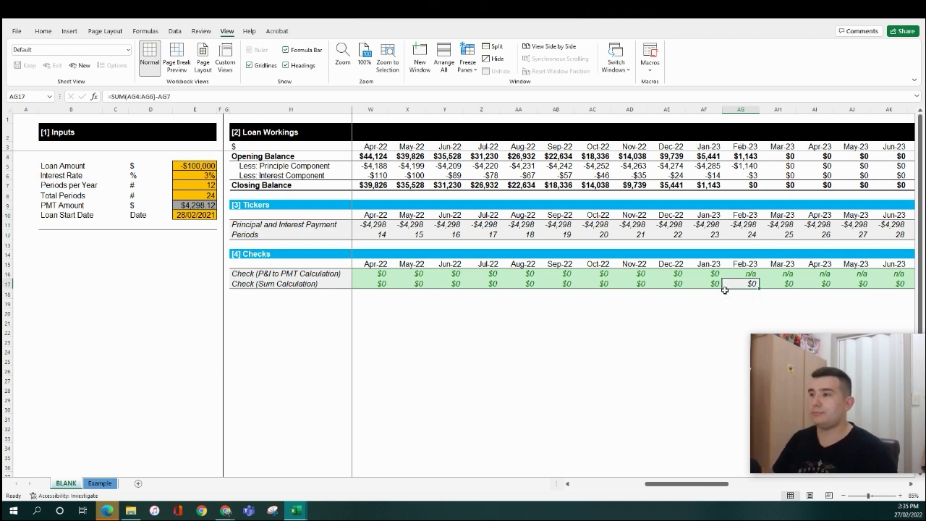
# Return to the start of the schedule, set the Interest Rate in E6 to 10% and check the PMT Amount formula in E9.
pyautogui.press('Home')
pyautogui.click(333, 233)
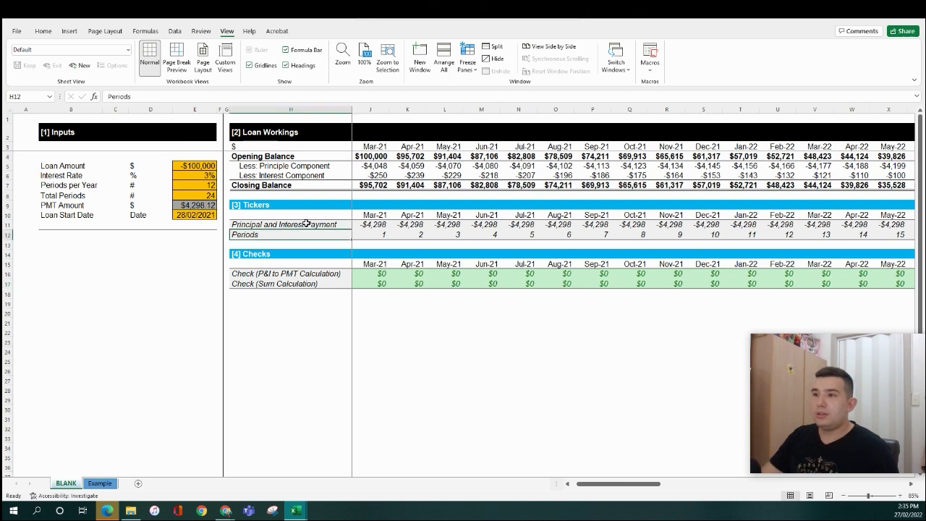
pyautogui.click(182, 174)
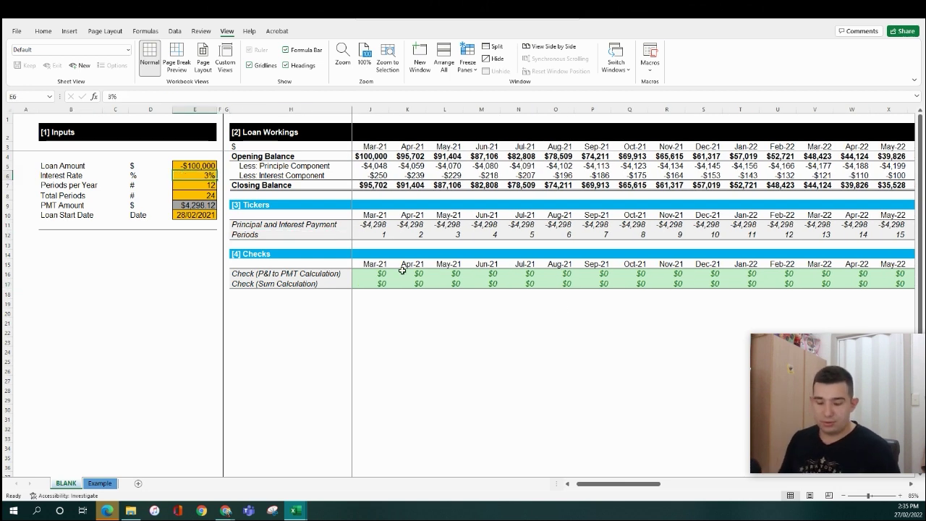
pyautogui.write('10')
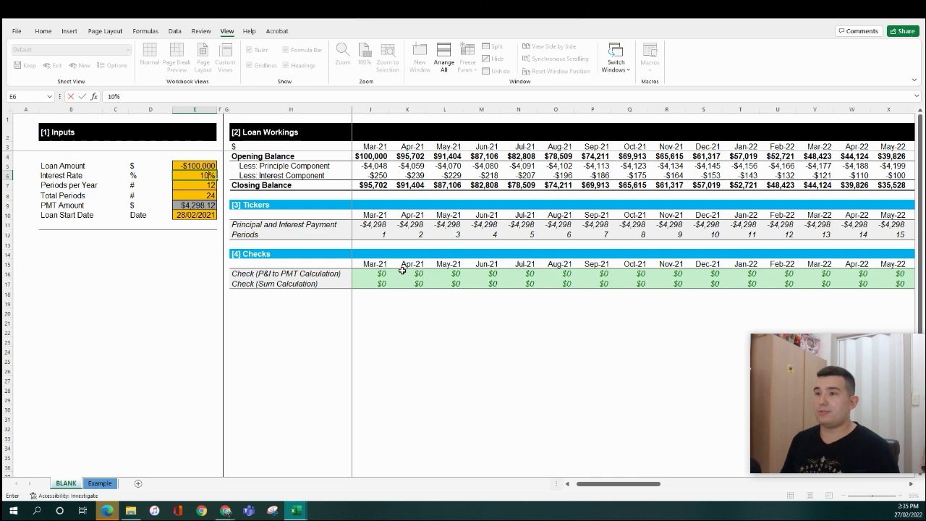
pyautogui.press('Return')
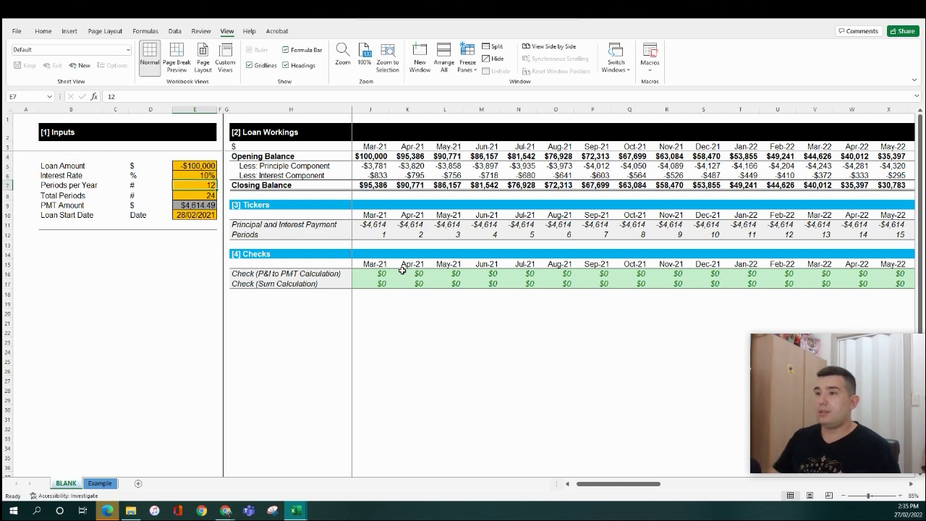
pyautogui.click(199, 206)
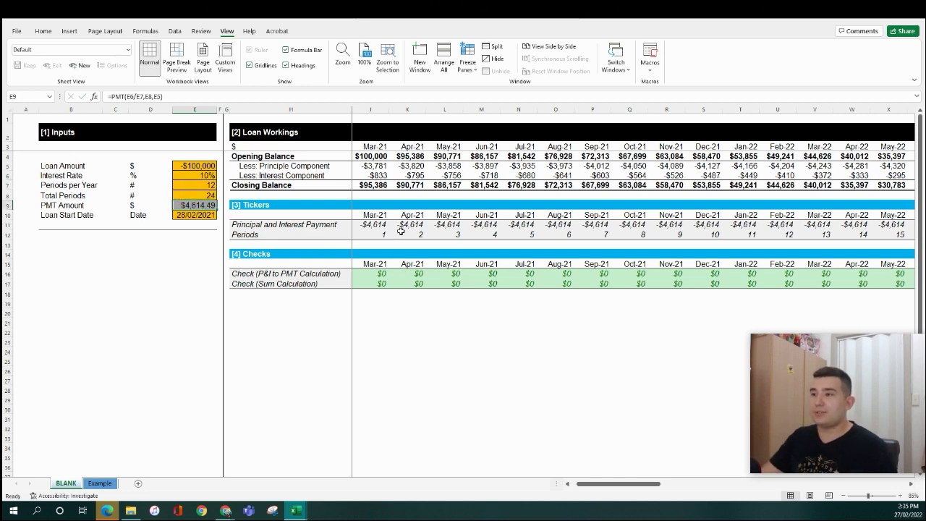
# Set the Loan Amount in E5 to -500000 and check the Mar-21 closing balance in J7.
pyautogui.click(209, 176)
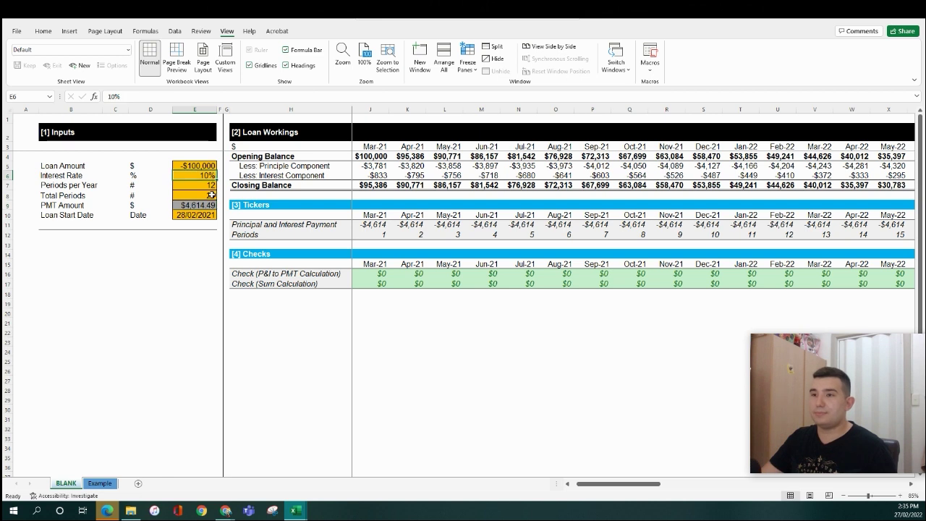
pyautogui.click(210, 185)
pyautogui.click(196, 166)
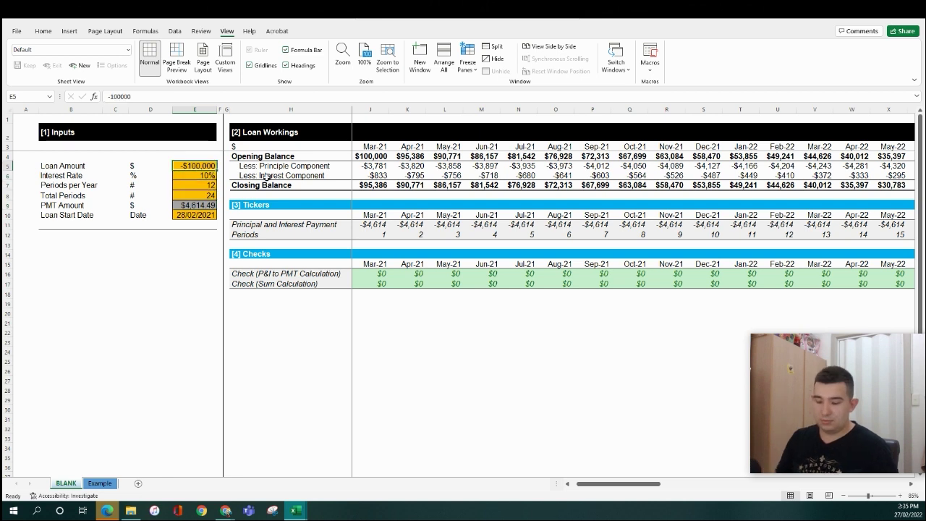
pyautogui.write('-500000')
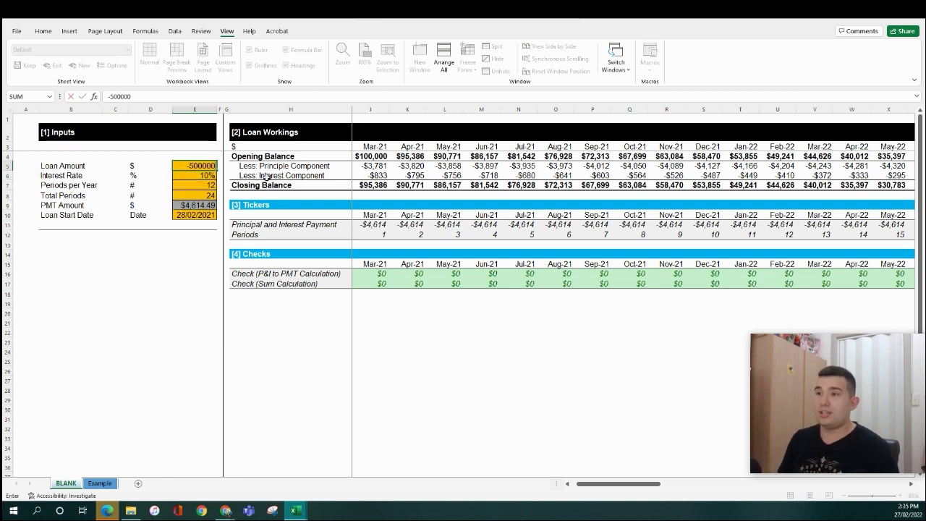
pyautogui.press('Return')
pyautogui.click(383, 184)
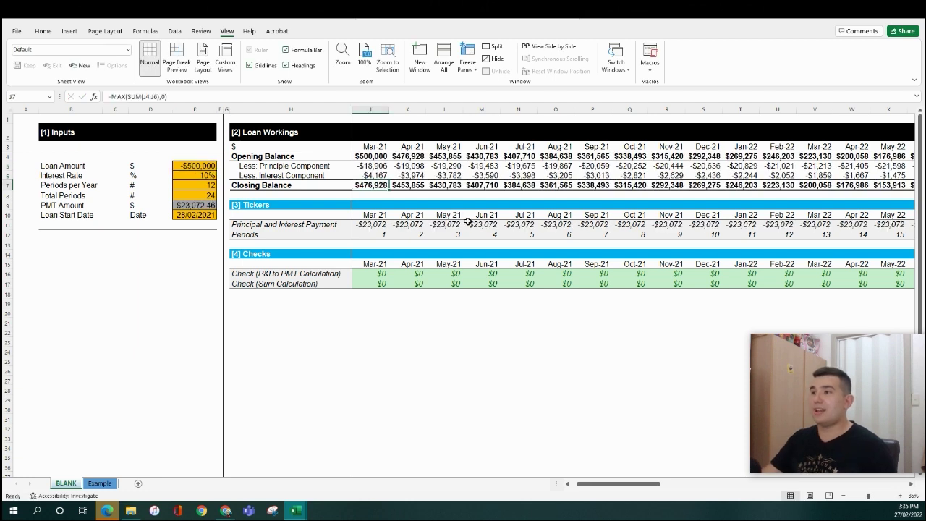
pyautogui.click(468, 232)
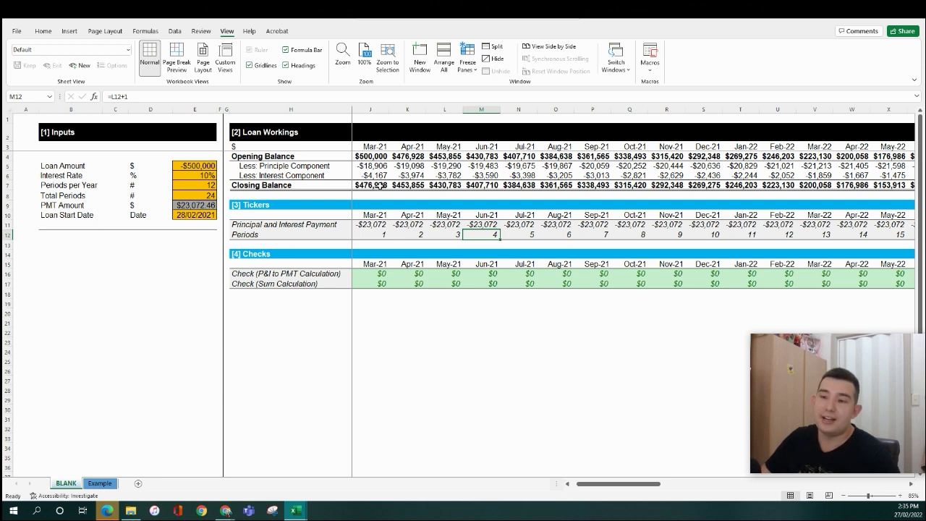
# Examine the principal component formula in O5, the closing balance formulas in O7 to Q7 and the Periods row of the Tickers section.
pyautogui.click(540, 166)
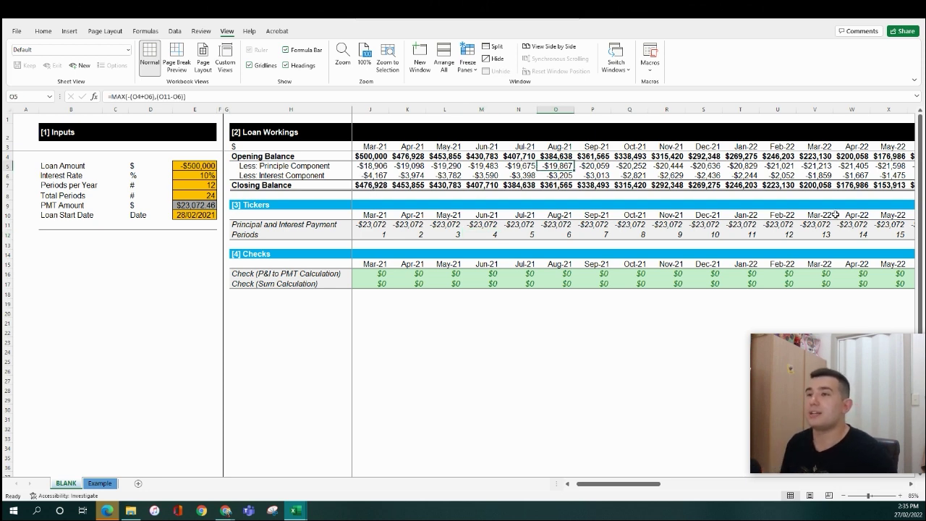
pyautogui.press('F2')
pyautogui.press('Escape')
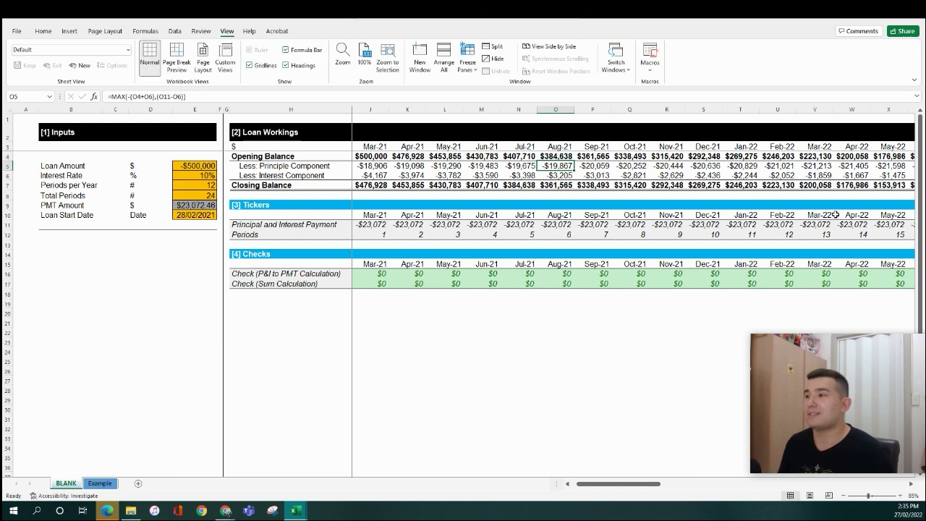
pyautogui.press('Down')
pyautogui.press('Down')
pyautogui.press('F2')
pyautogui.press('Tab')
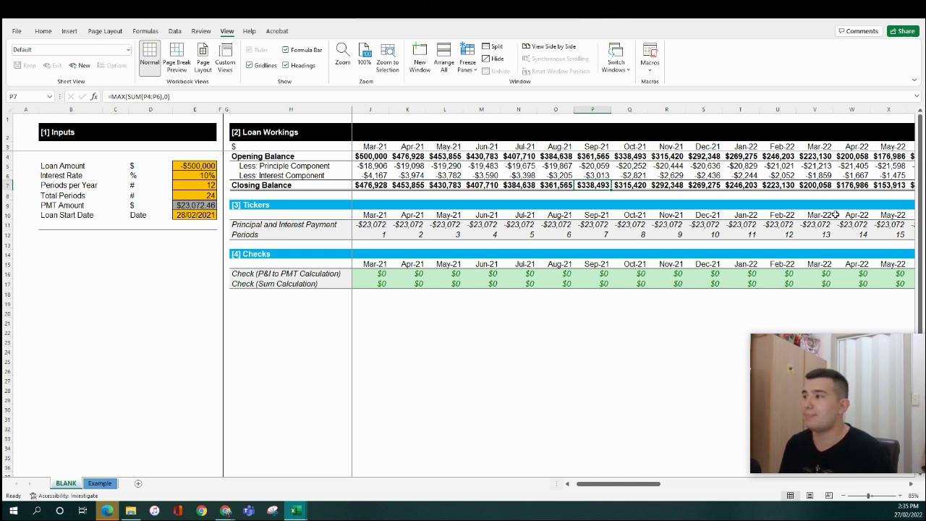
pyautogui.press('Right')
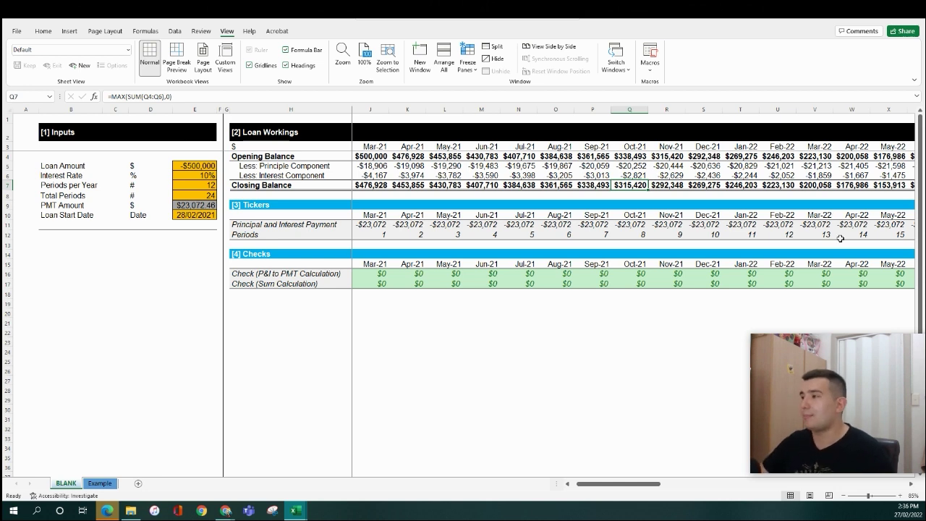
pyautogui.click(843, 232)
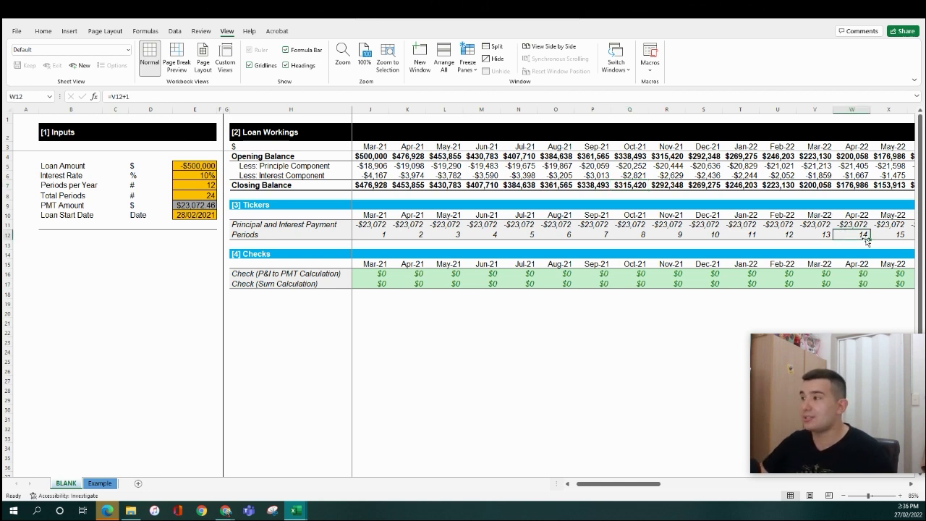
pyautogui.click(378, 235)
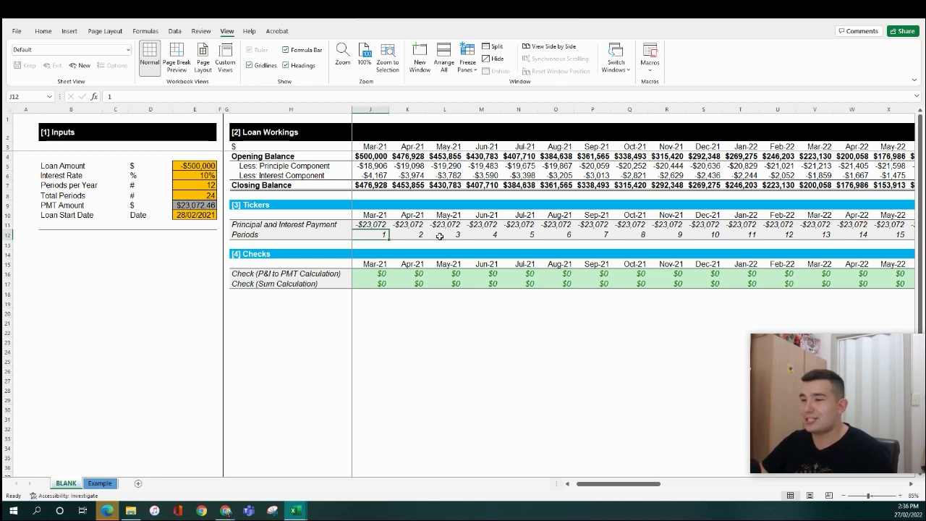
pyautogui.click(477, 232)
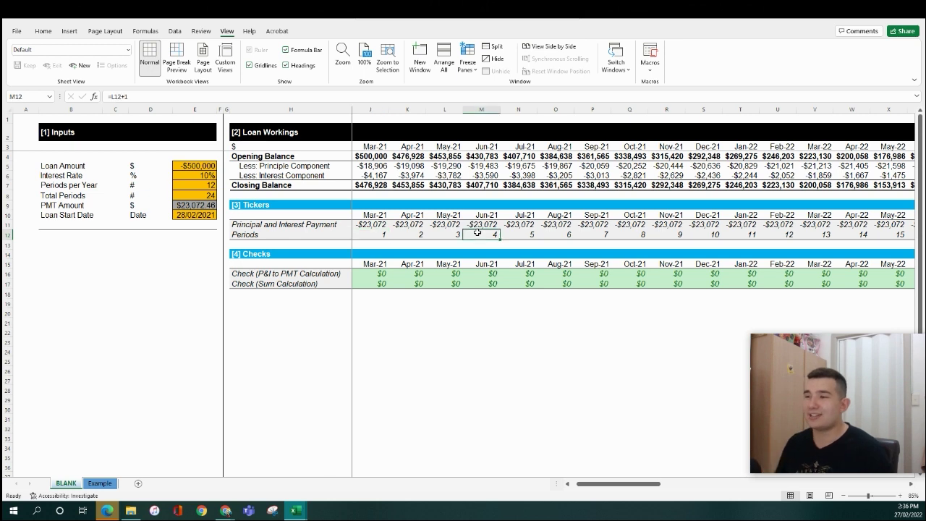